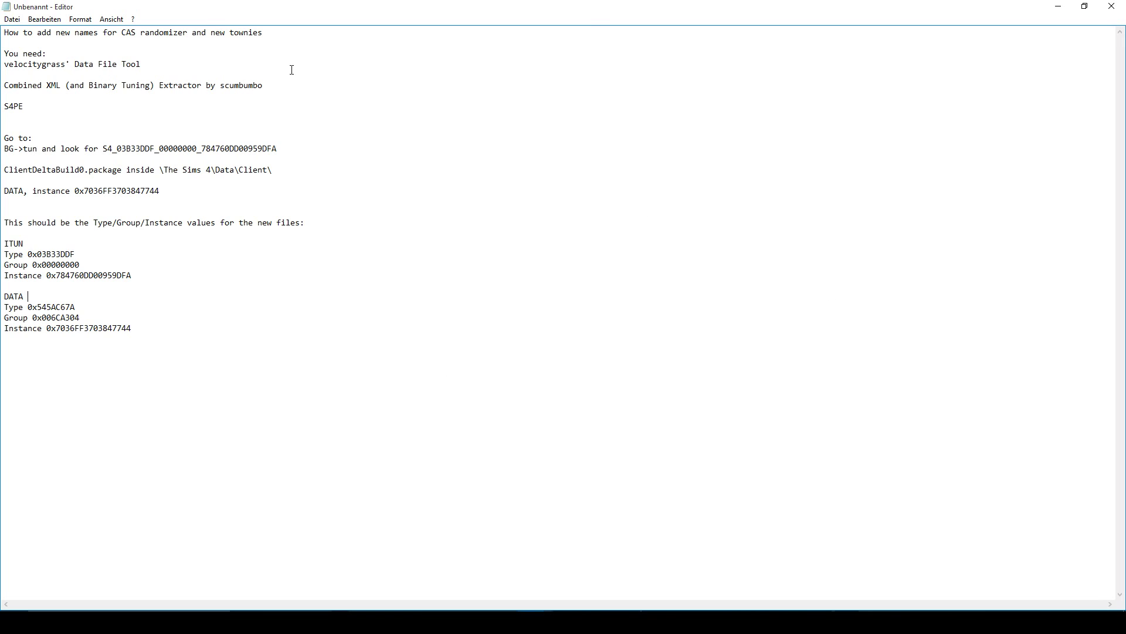
Step: Switch from the notes to Chrome and examine the Mod The Sims Data file tool thread for the full-version download of Sims 4 Data v0.0.0.5
drag(156, 62, 4, 65)
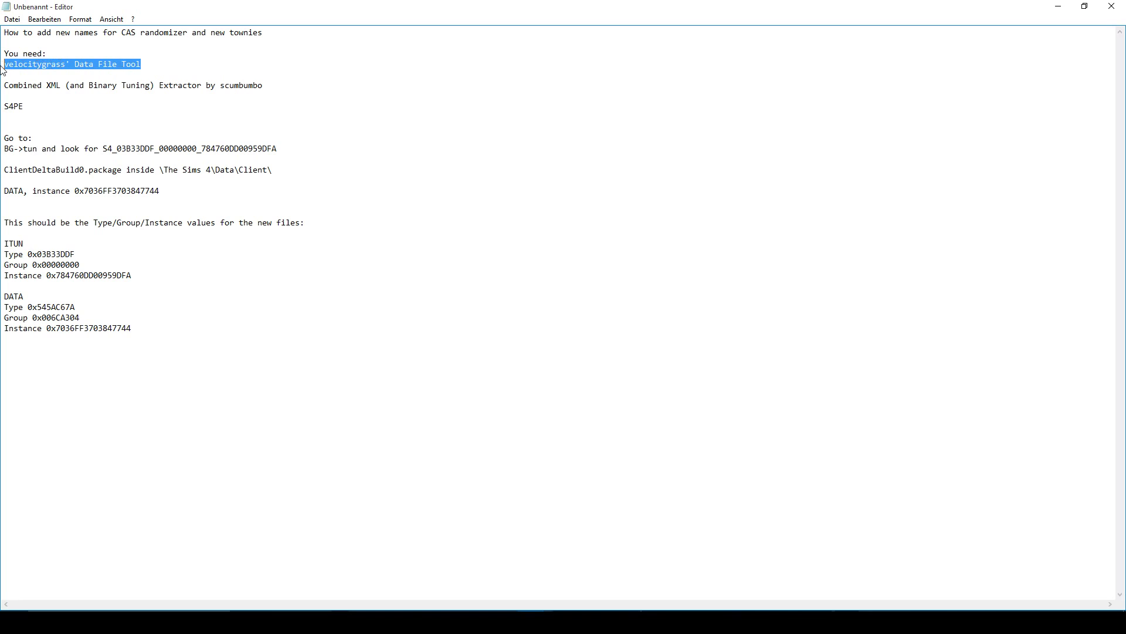
click(161, 70)
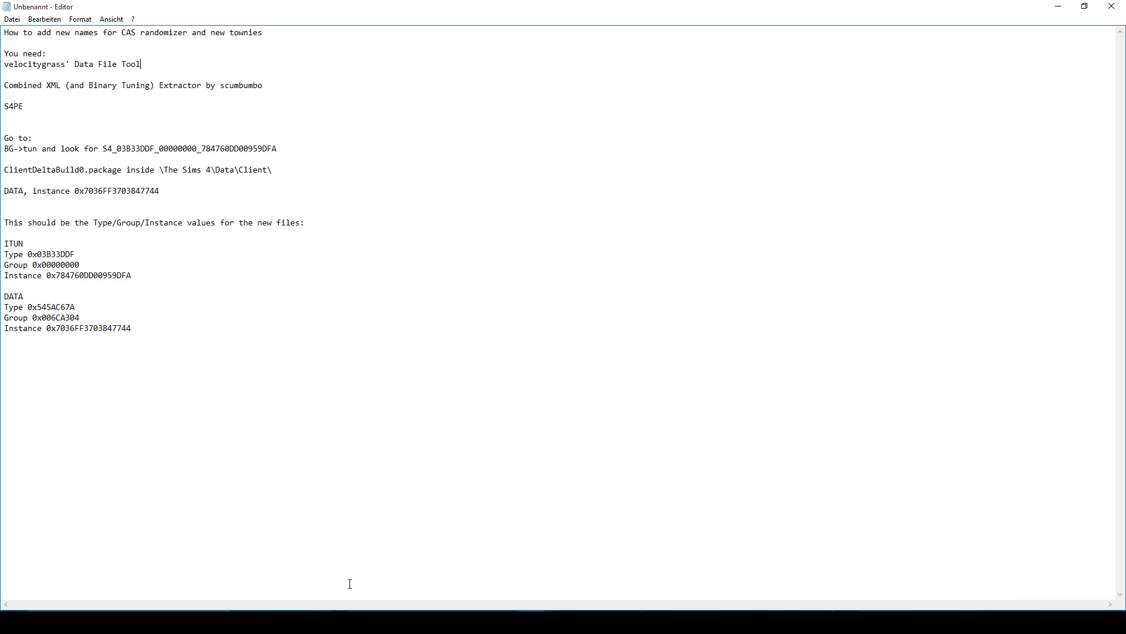
mouse_move(360, 622)
click(322, 590)
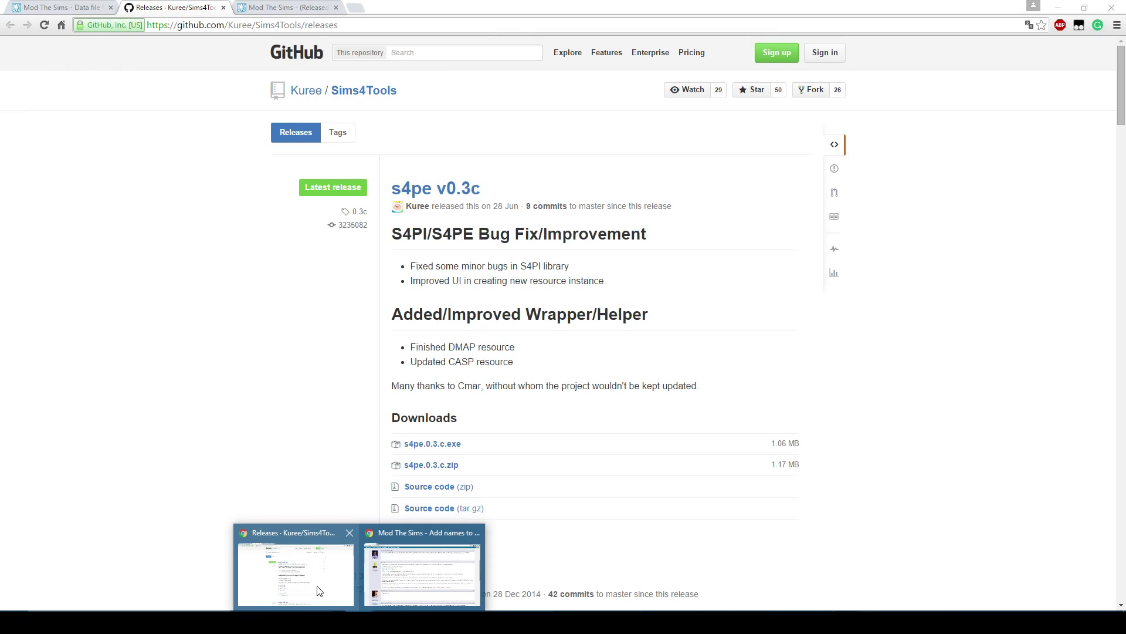
click(80, 5)
scroll(383, 394, up, 10)
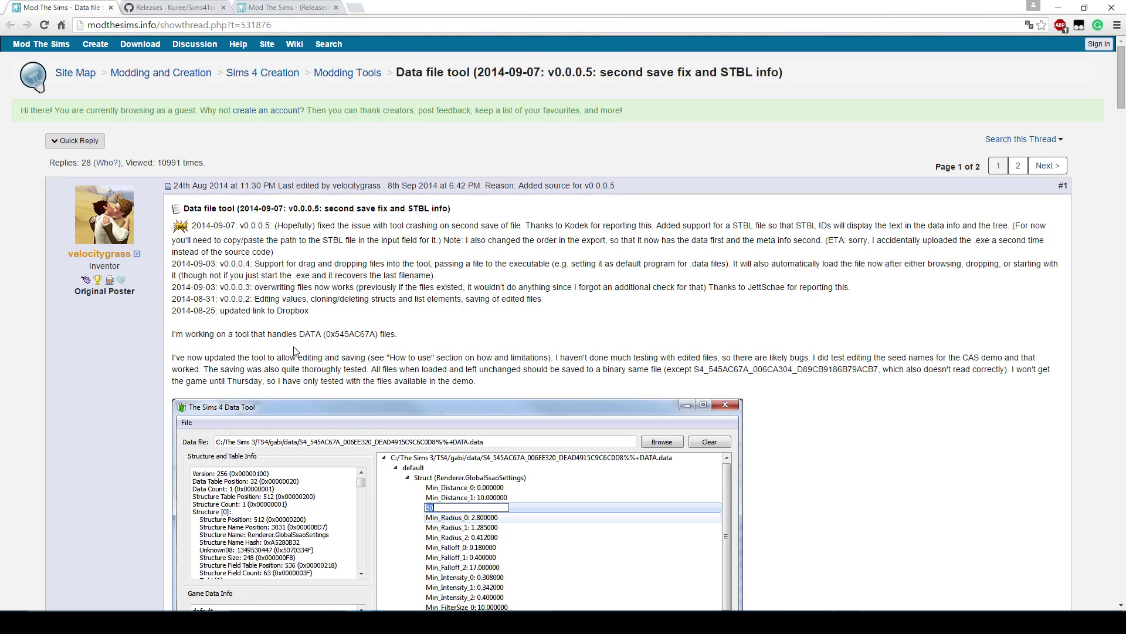
scroll(295, 352, down, 5)
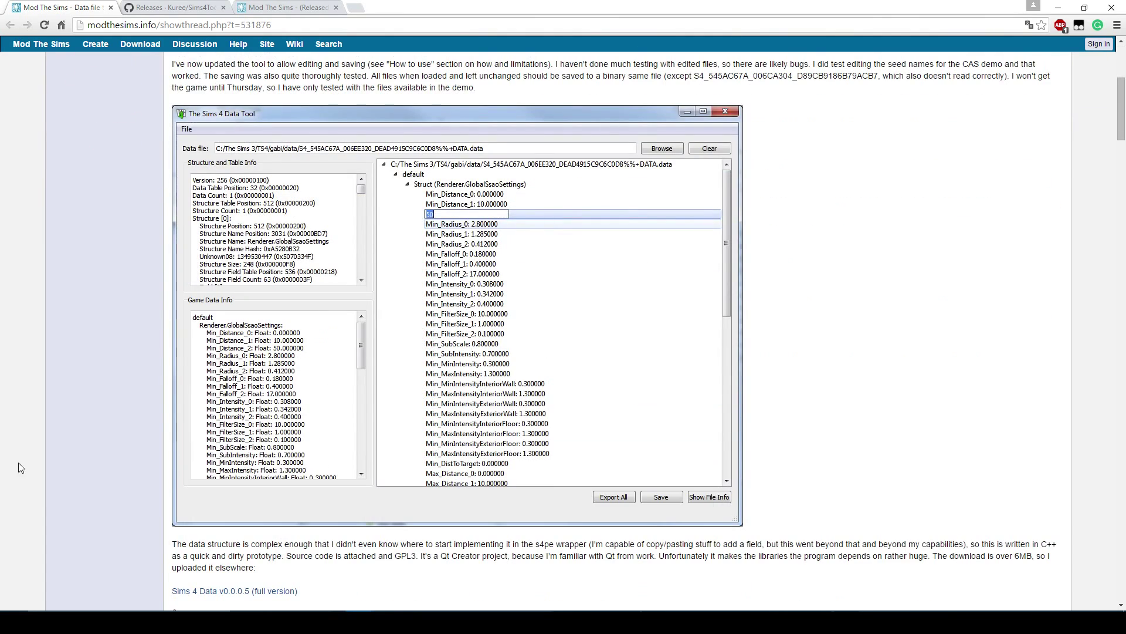
scroll(307, 447, down, 1)
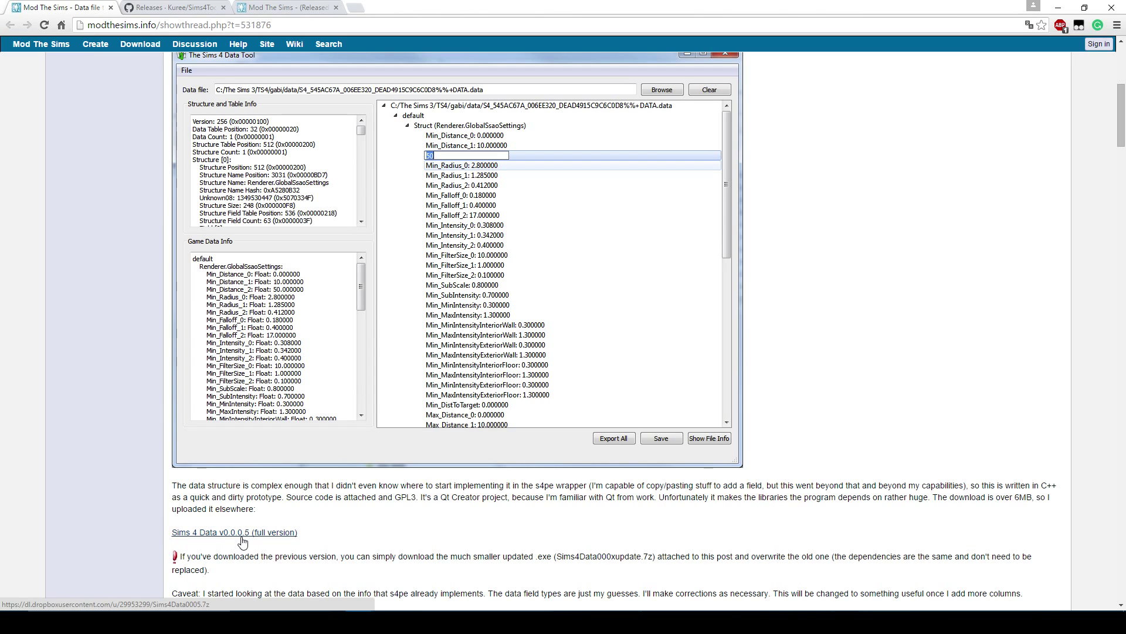
scroll(243, 541, down, 2)
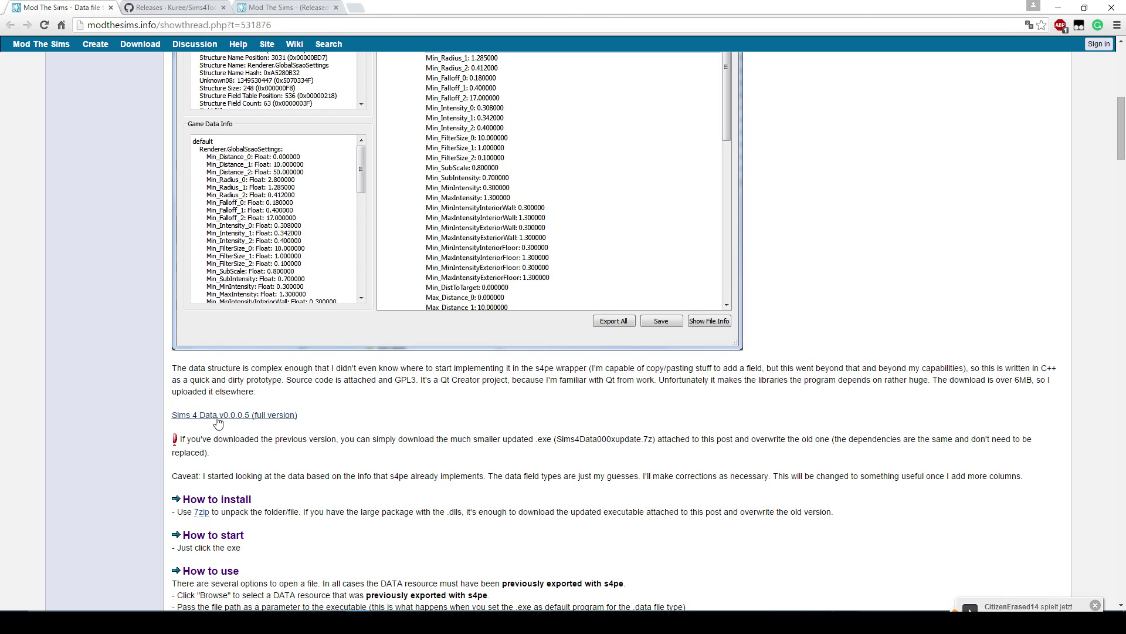
scroll(463, 502, up, 6)
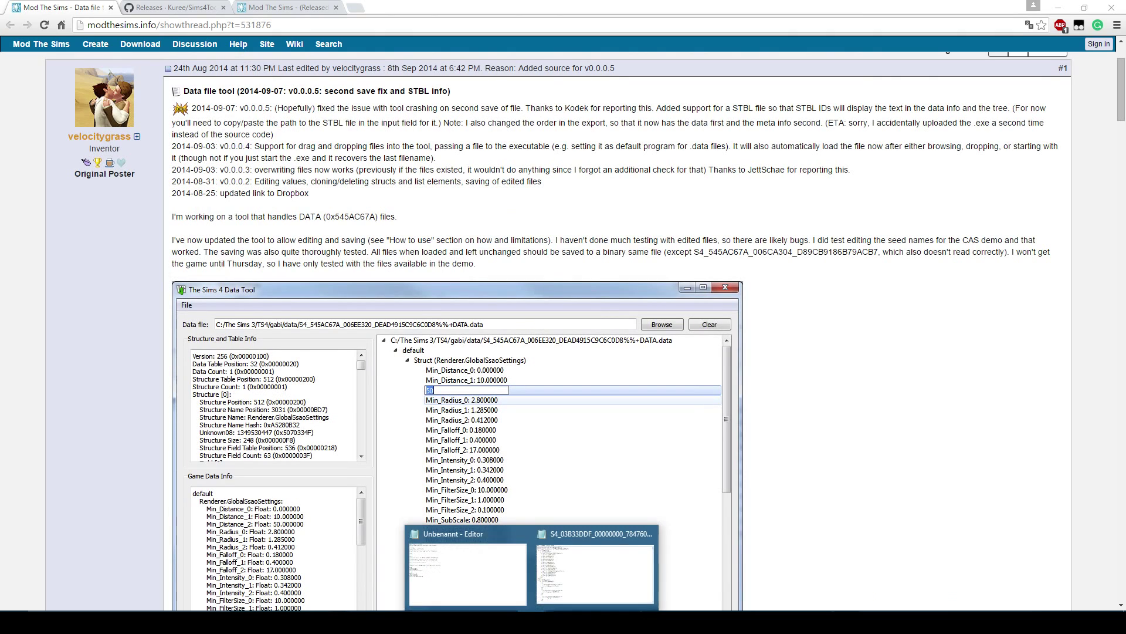
Step: Check the Combined XML Extractor entry in the notes and examine its Mod The Sims thread for the TS4 Combined XML Extractor_v3.2.3.rar download
click(456, 586)
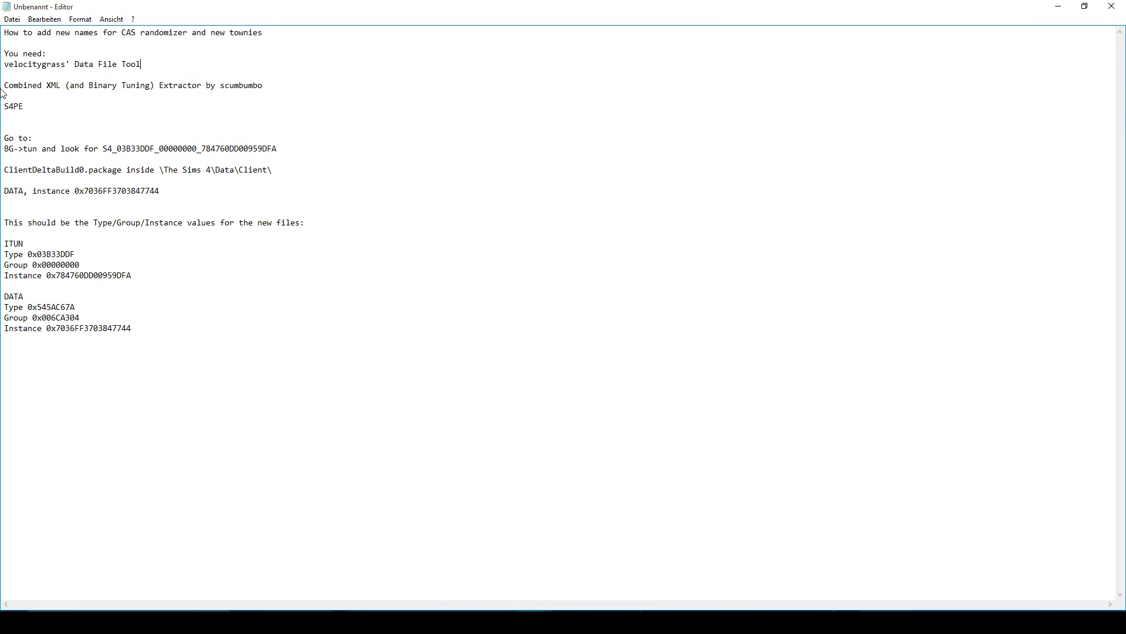
drag(3, 86, 220, 92)
click(278, 83)
mouse_move(355, 622)
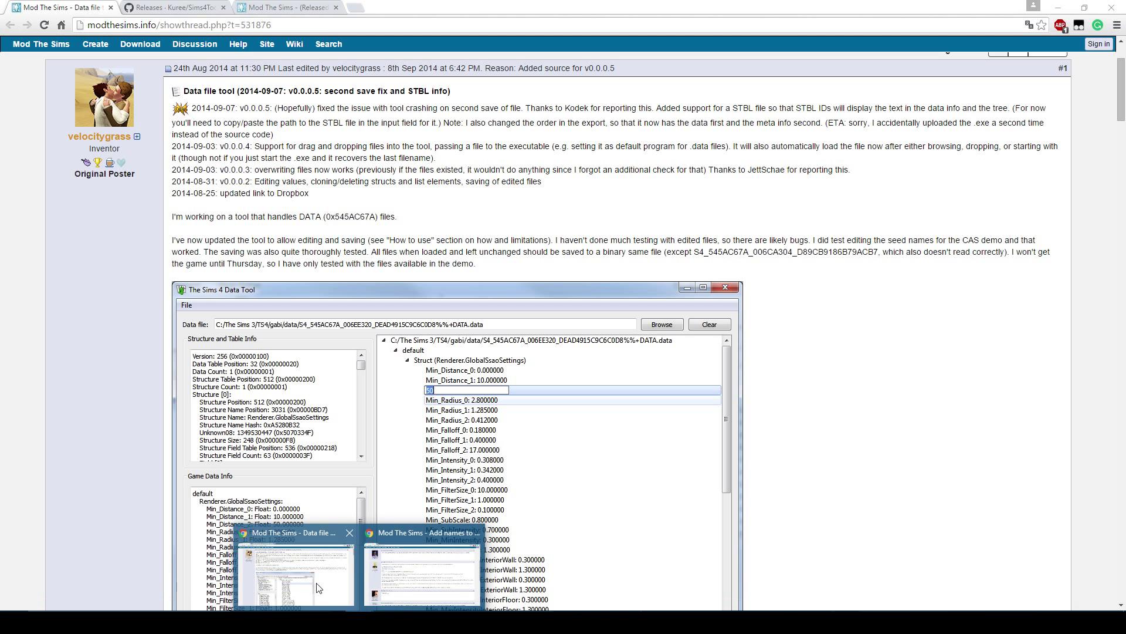
click(319, 587)
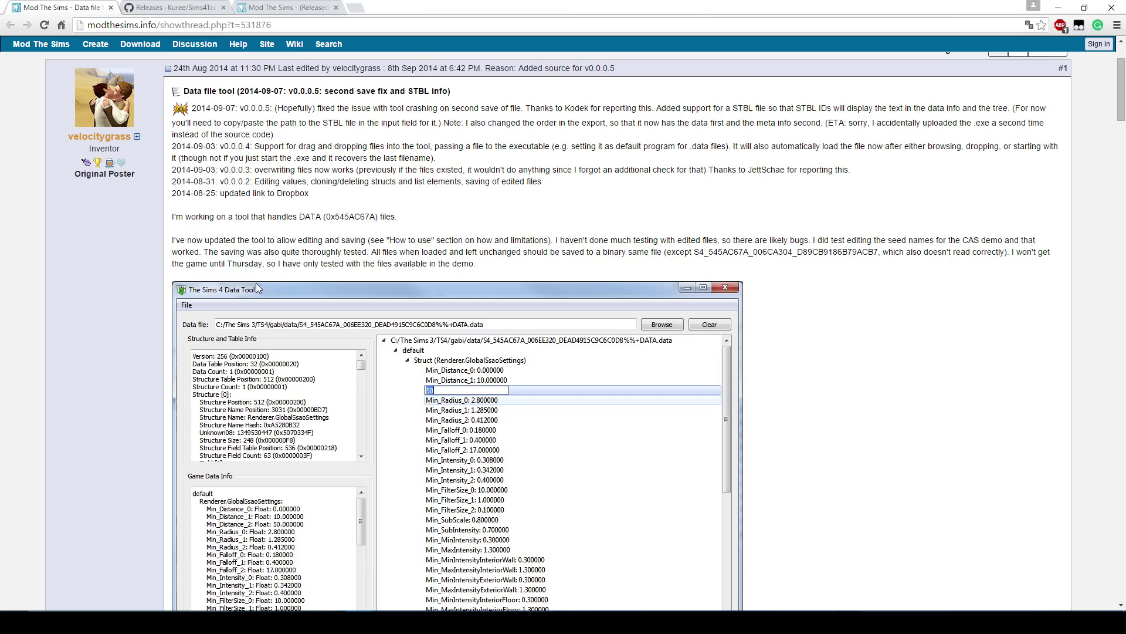
click(288, 7)
scroll(408, 358, up, 5)
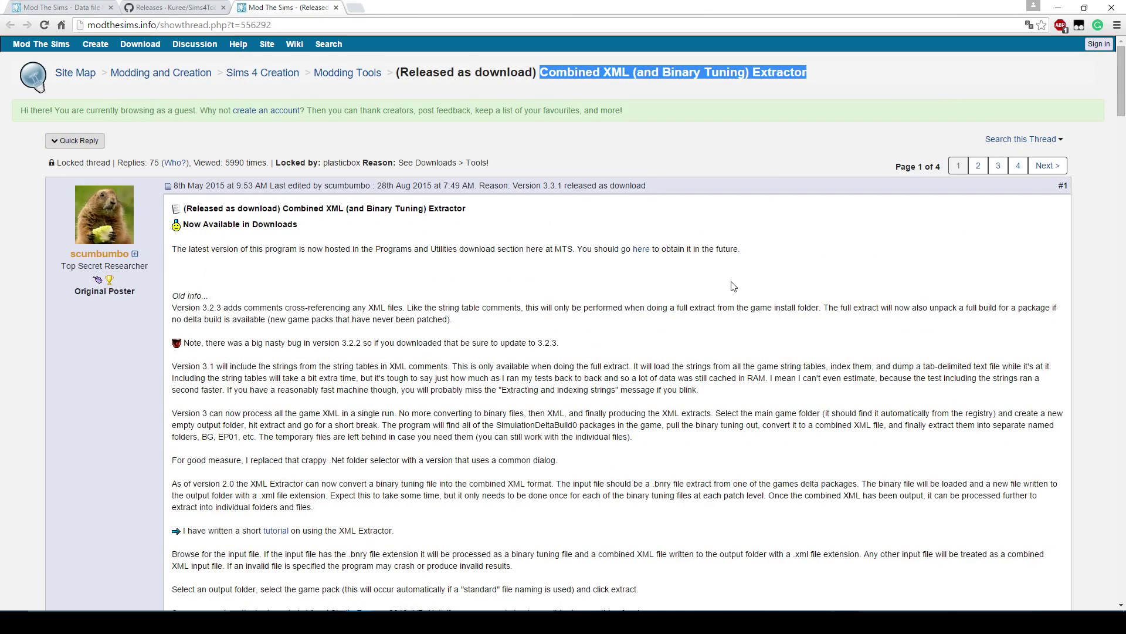
scroll(722, 288, down, 4)
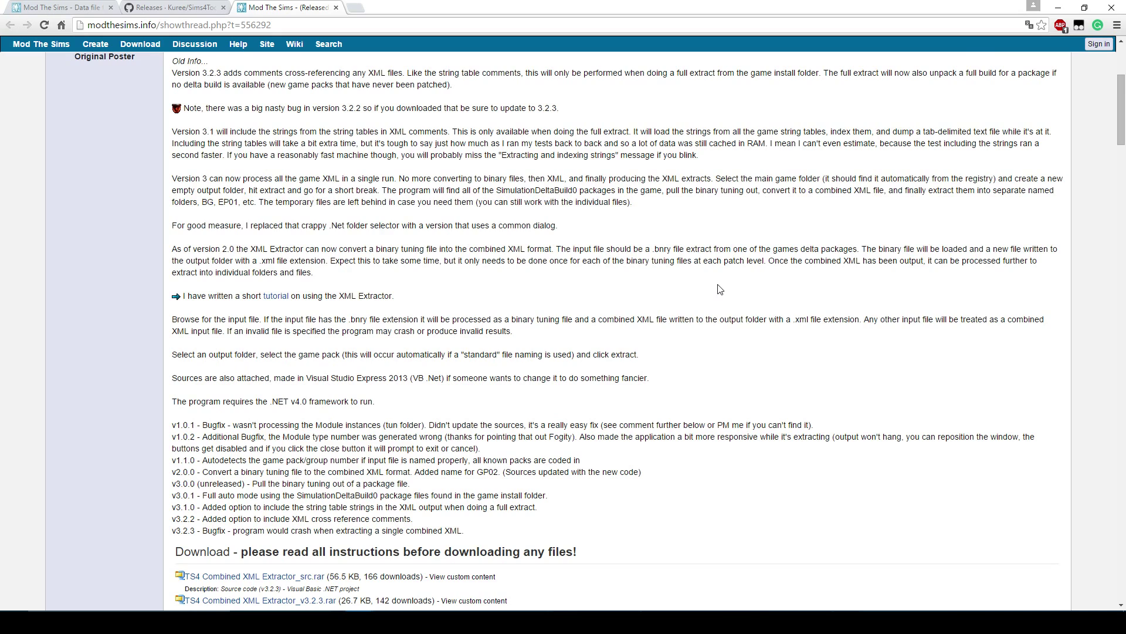
scroll(395, 250, down, 3)
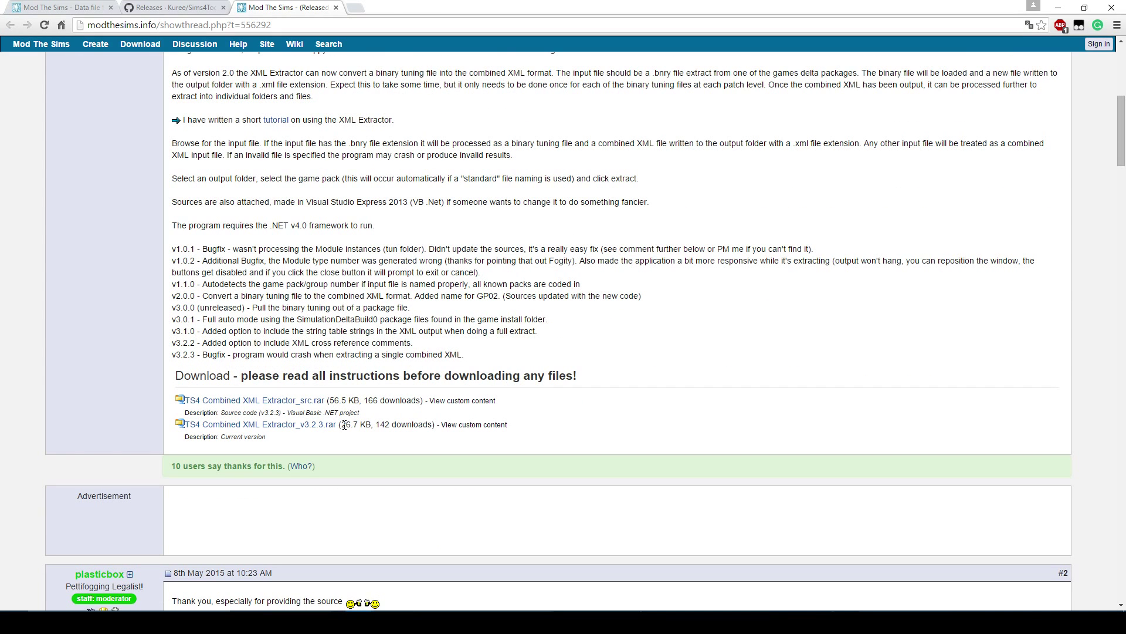
drag(338, 424, 183, 426)
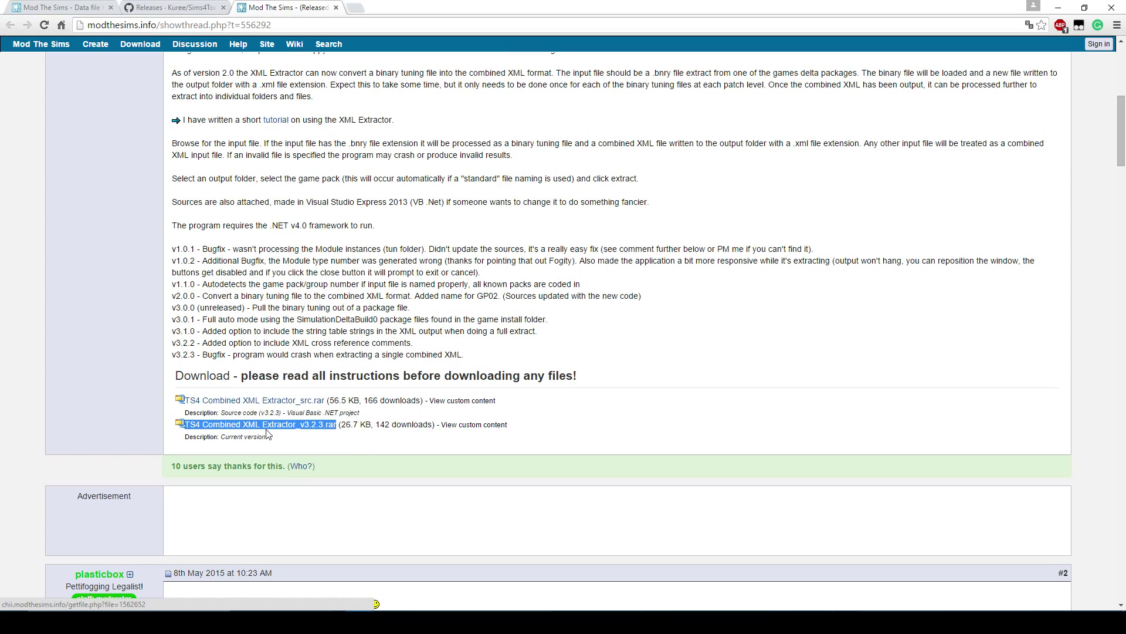
drag(354, 425, 326, 432)
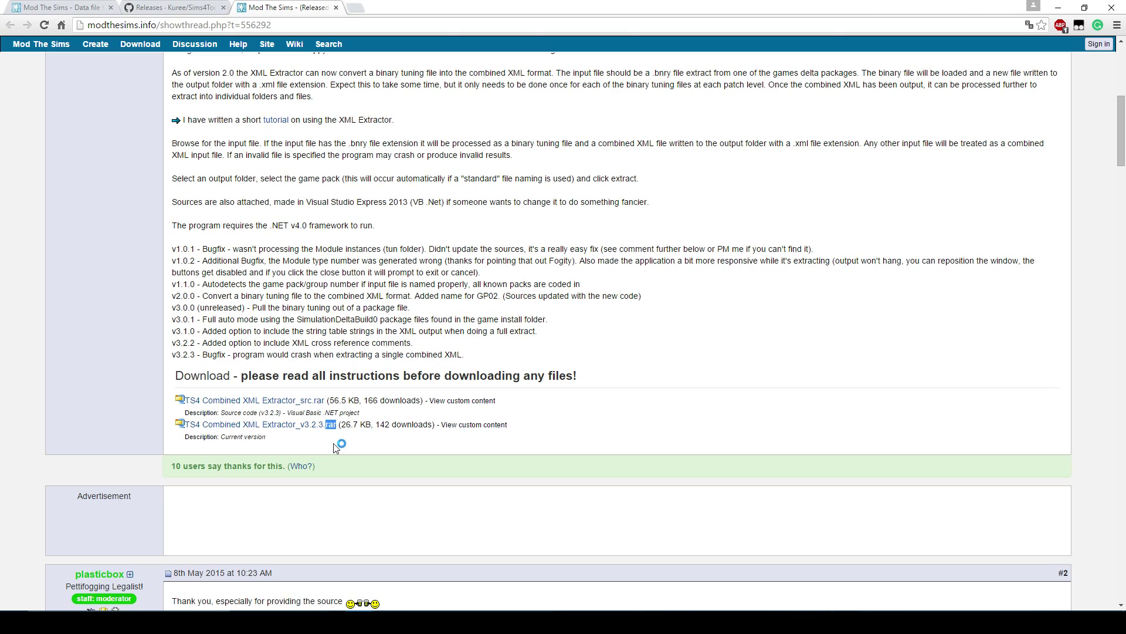
click(336, 447)
Step: Check the S4PE entry in the notes, view the s4pe.0.3.c.zip download on the Sims4Tools GitHub releases page, and return to the notes
click(468, 563)
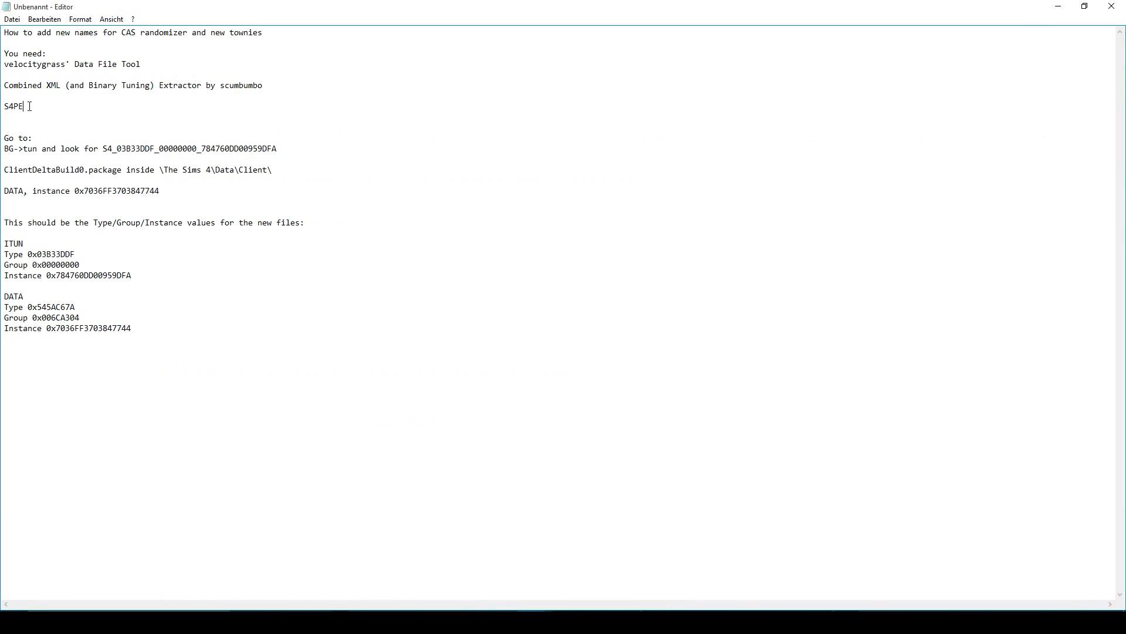
drag(29, 106, 5, 105)
click(327, 582)
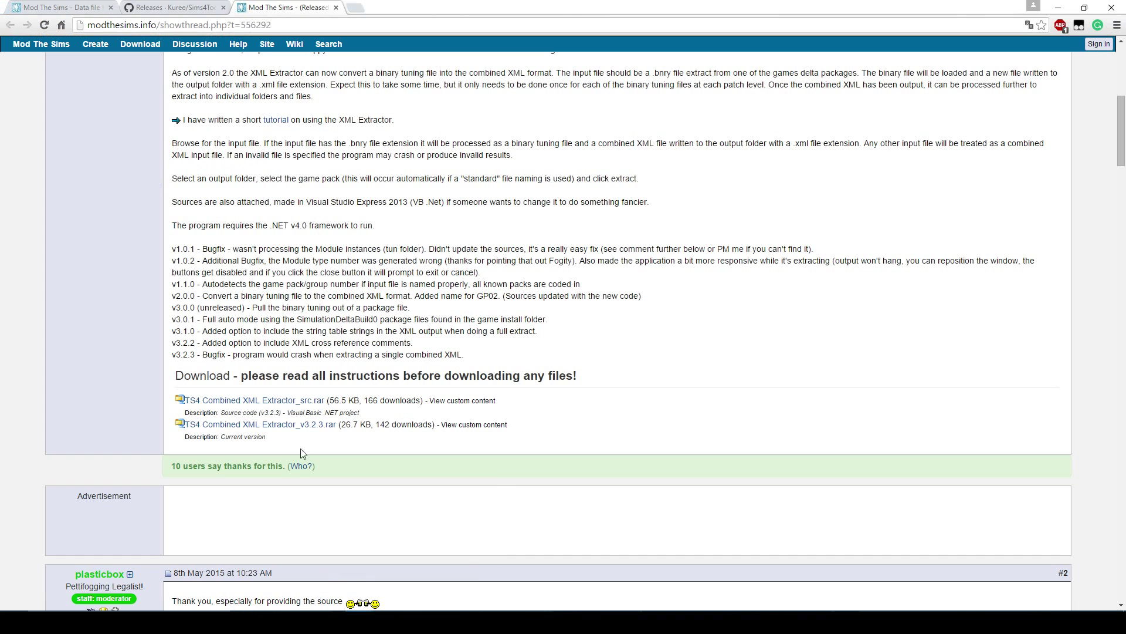
click(170, 7)
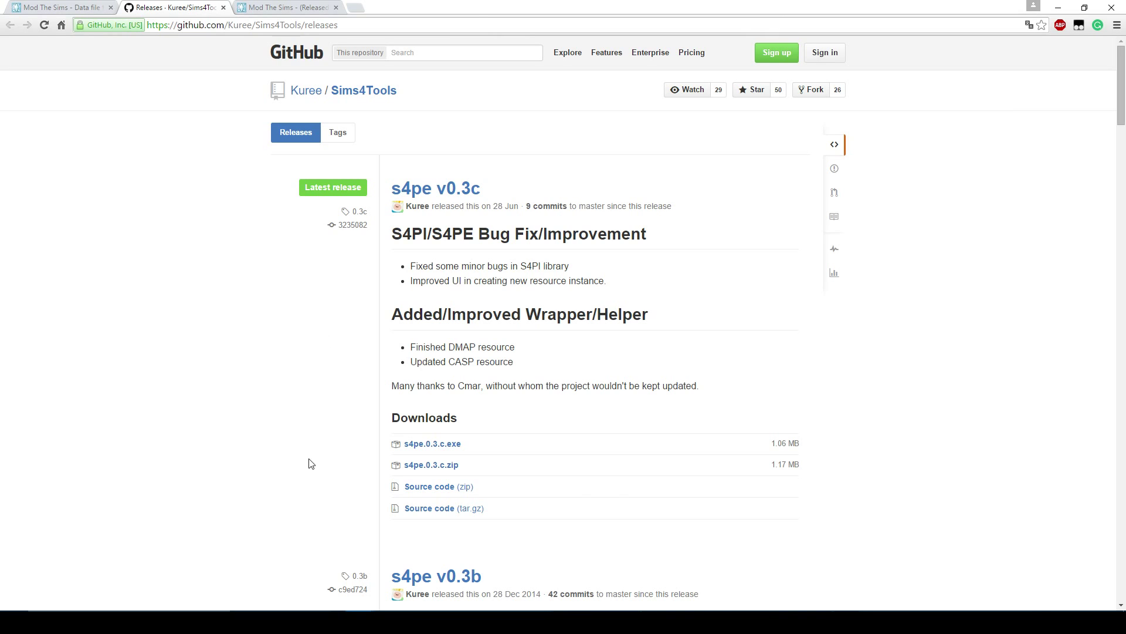
drag(468, 469, 403, 467)
click(478, 471)
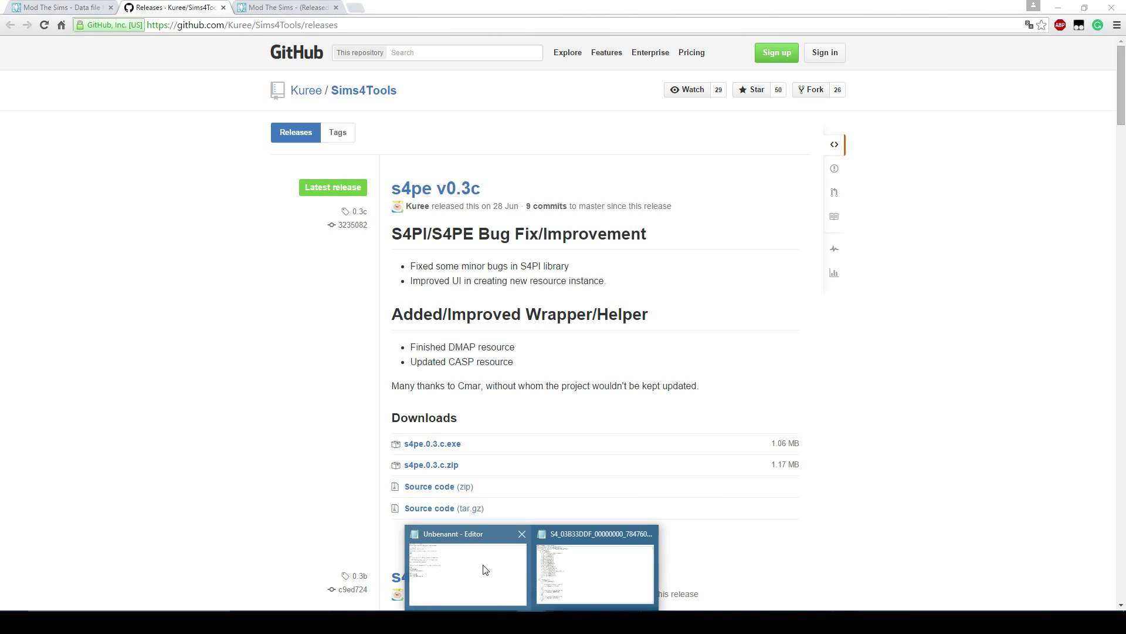
click(485, 593)
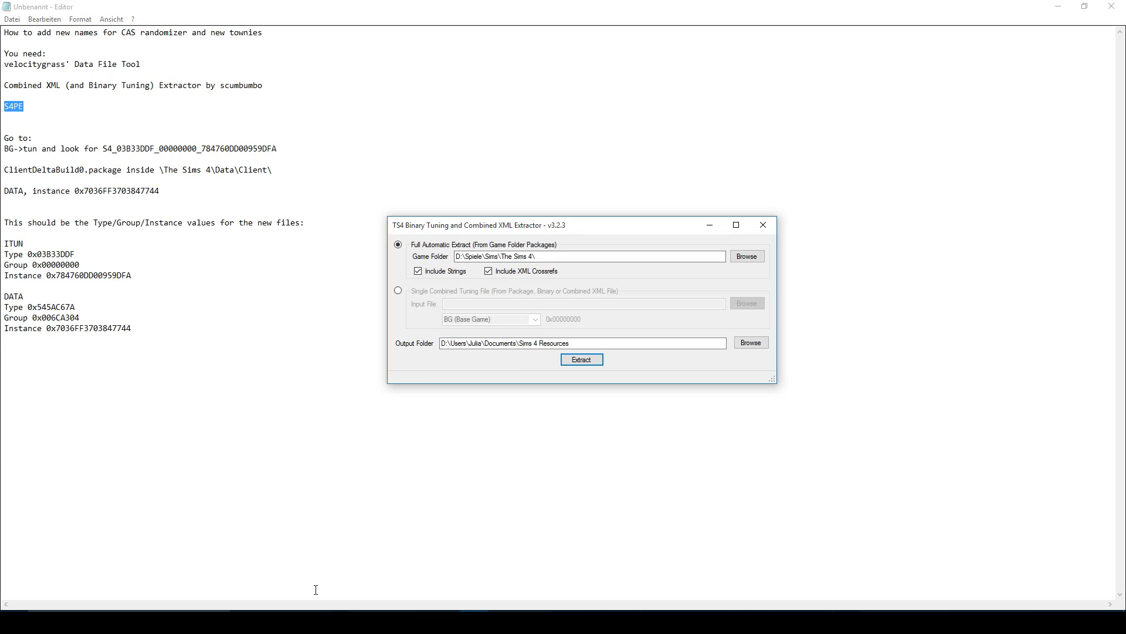
Step: Switch to File Explorer, clear the old search, and open the BG\tun folder inside Sims 4 Resources
key(alt+Tab)
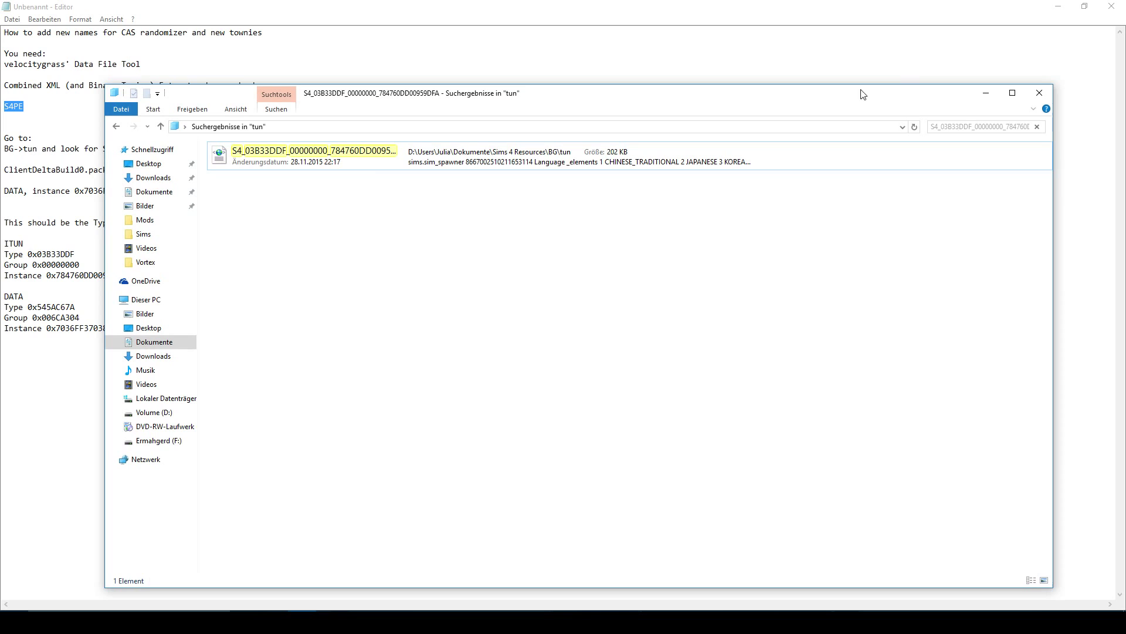
click(1037, 126)
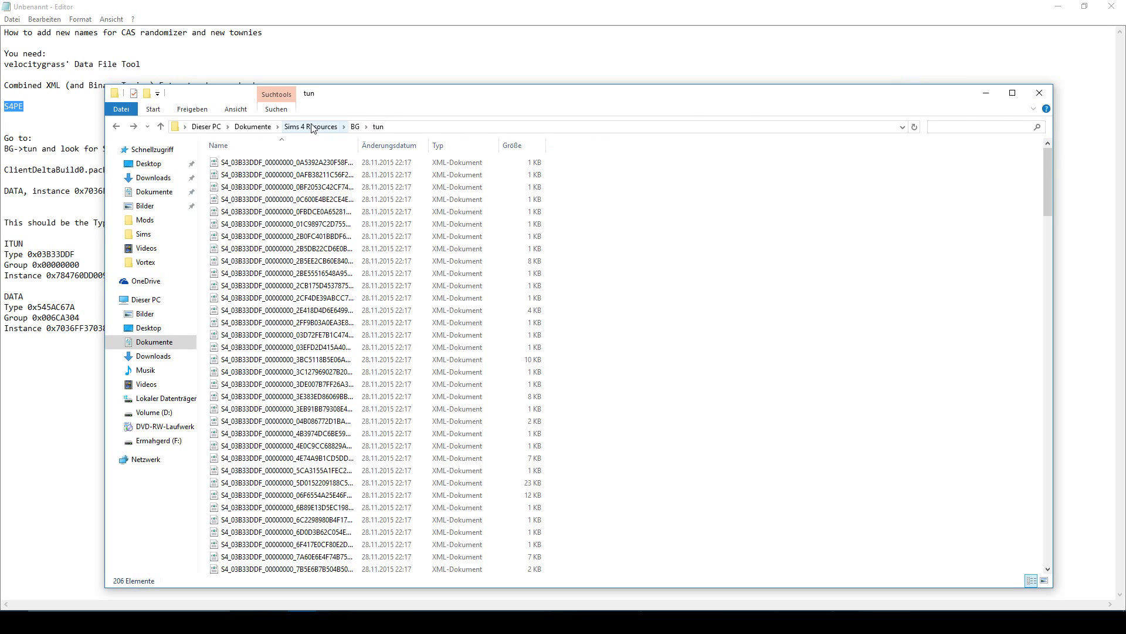
click(311, 126)
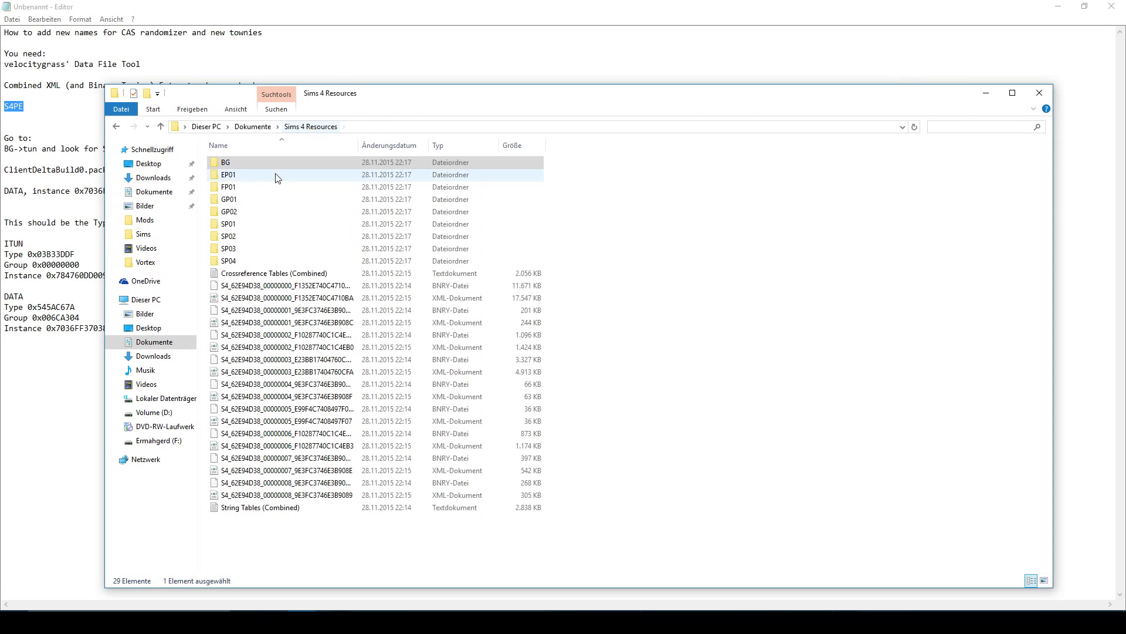
double_click(237, 167)
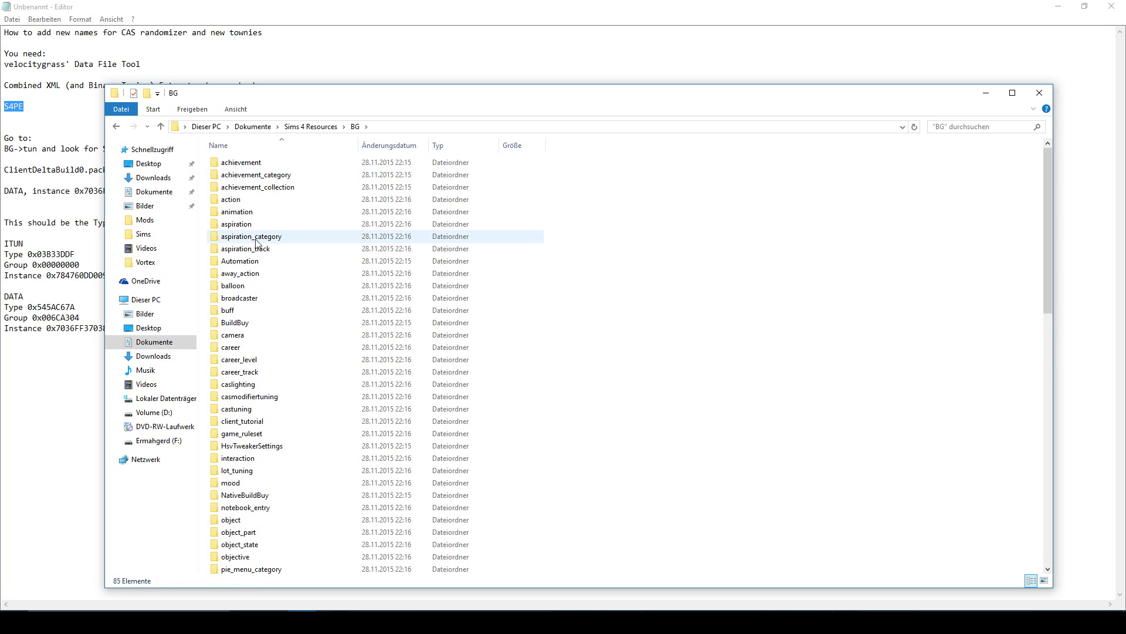
scroll(256, 244, down, 17)
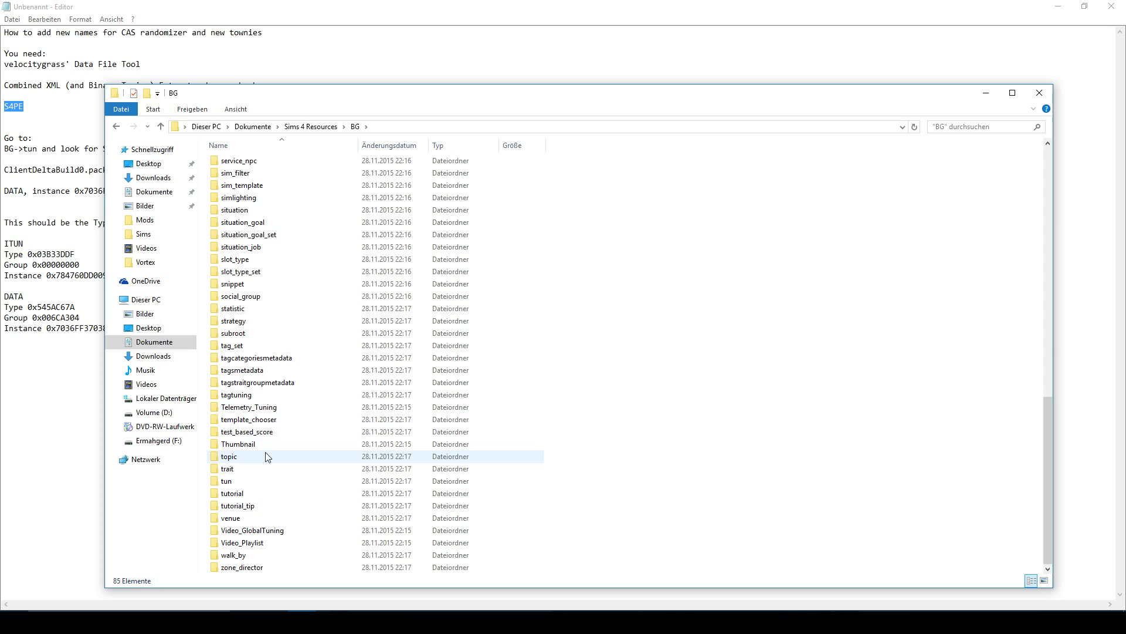
double_click(260, 484)
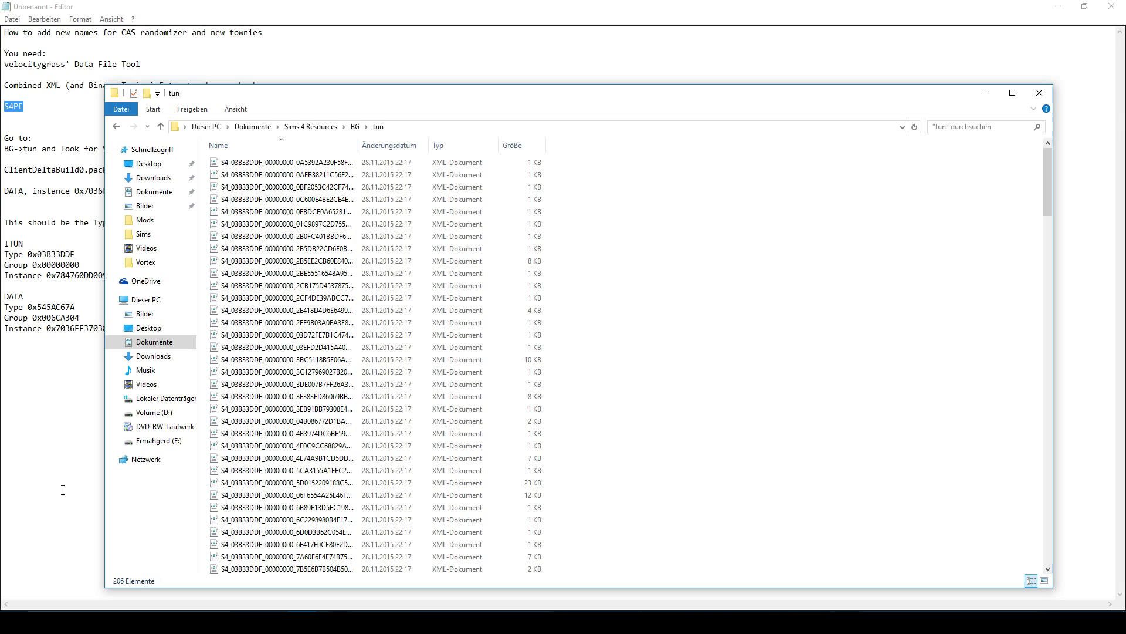
Step: Copy the file name S4_03B33DDF_00000000_784760DD00959DFA from the notes, search the tun folder for it, and select the matching file
click(19, 455)
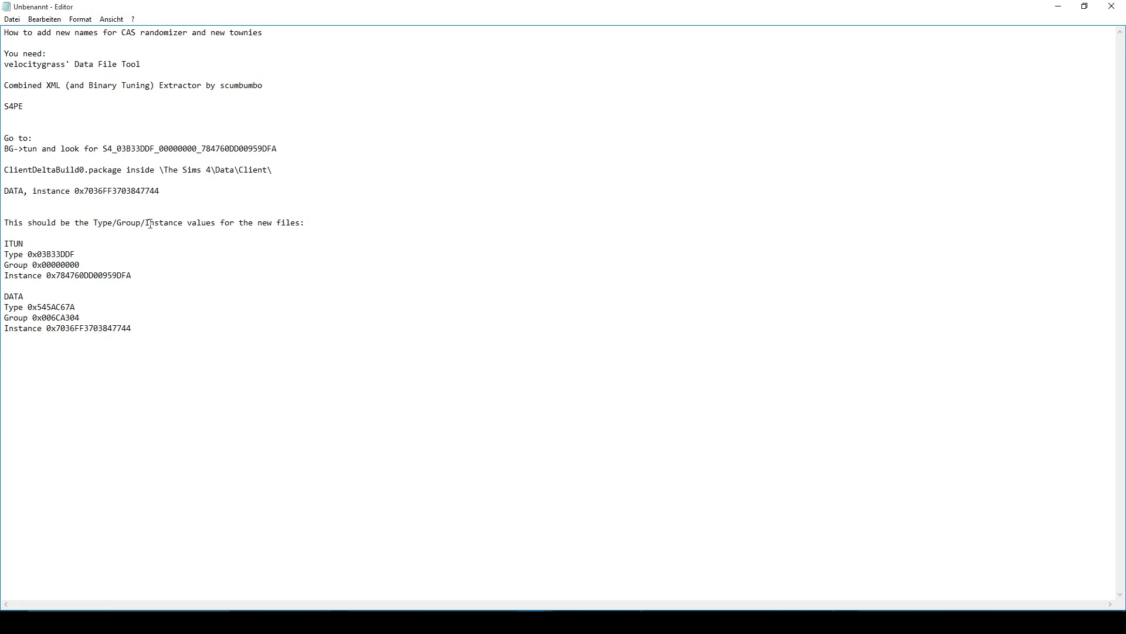
drag(103, 149, 284, 148)
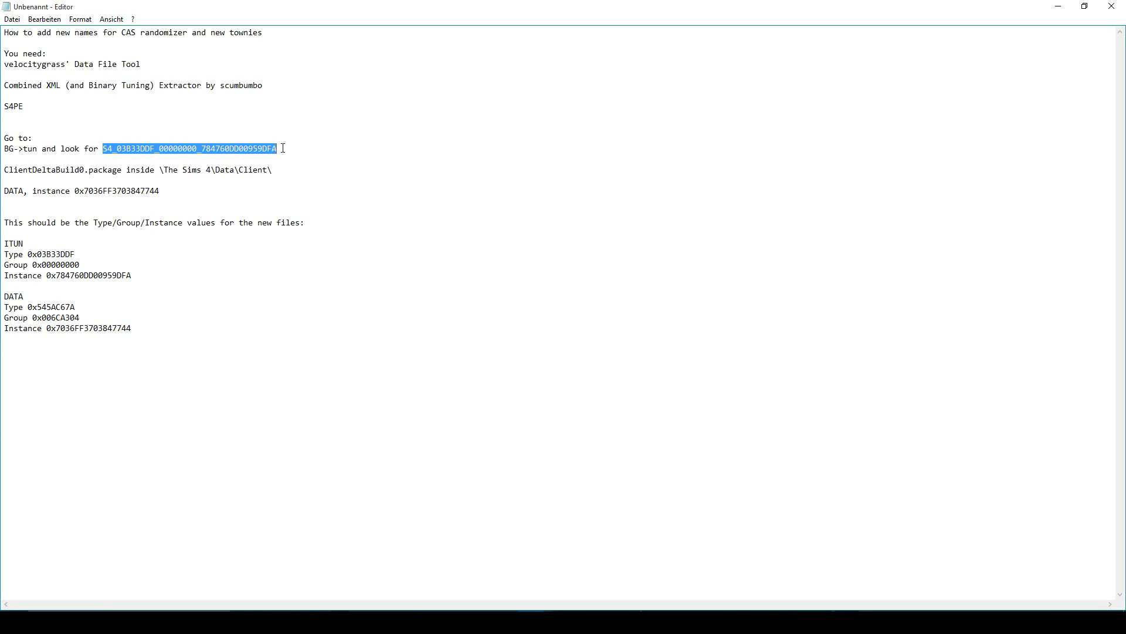
right_click(242, 149)
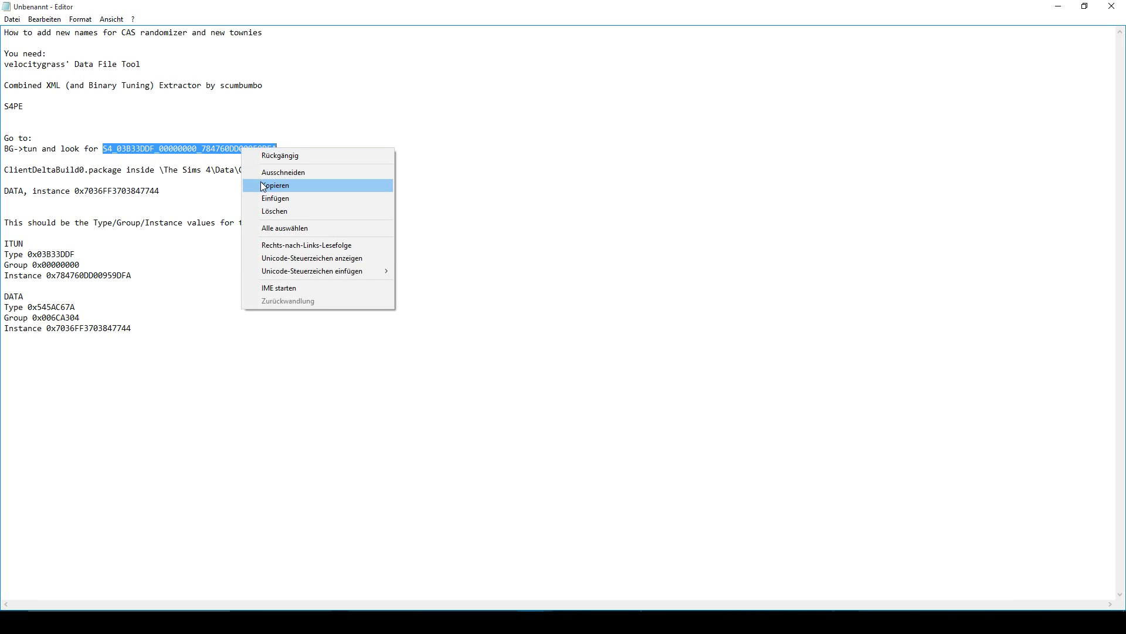
click(264, 187)
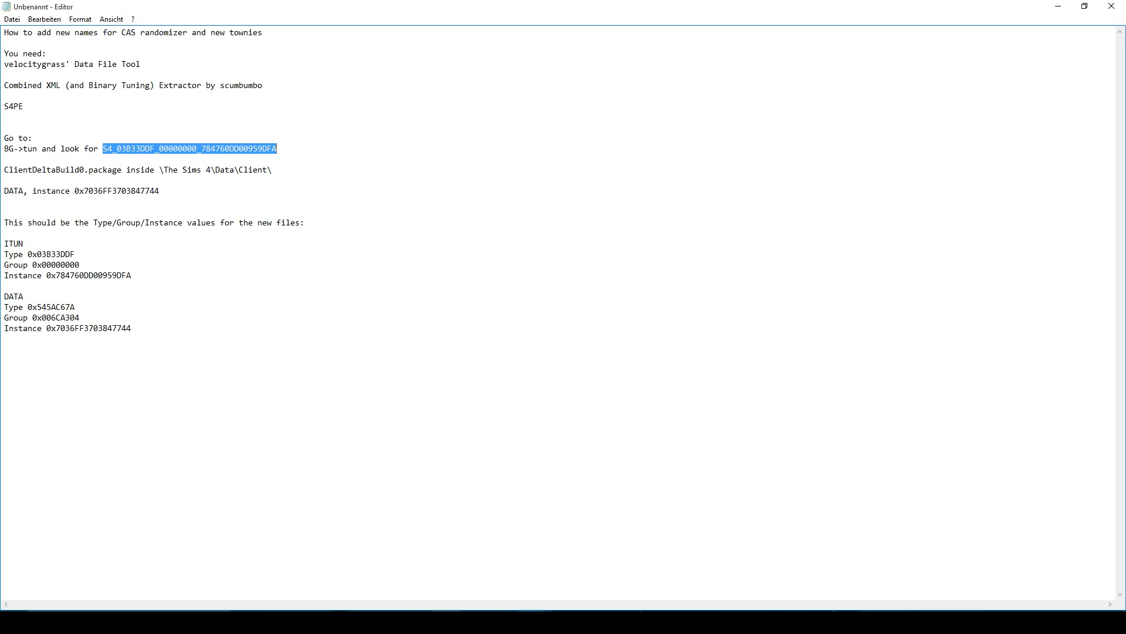
mouse_move(531, 621)
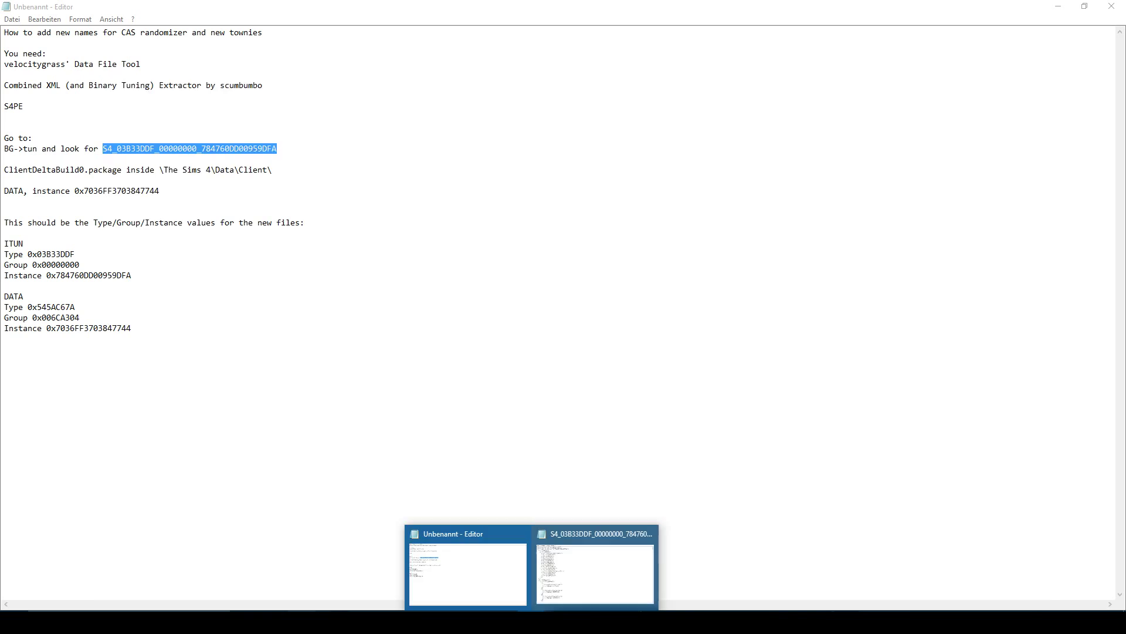
click(596, 566)
click(949, 125)
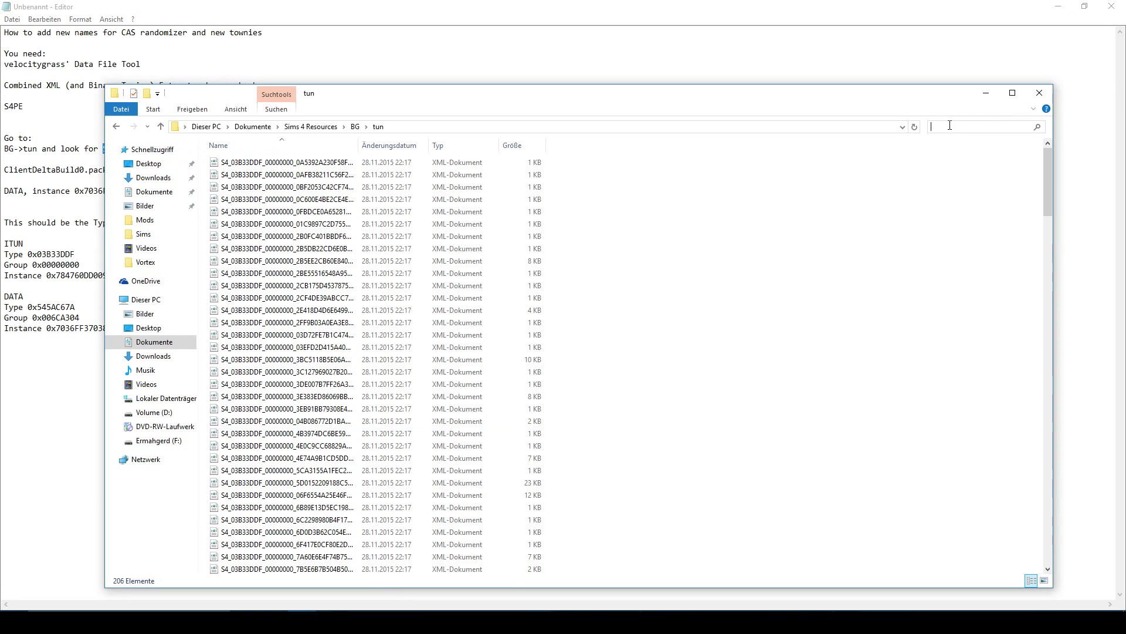
key(ctrl+v)
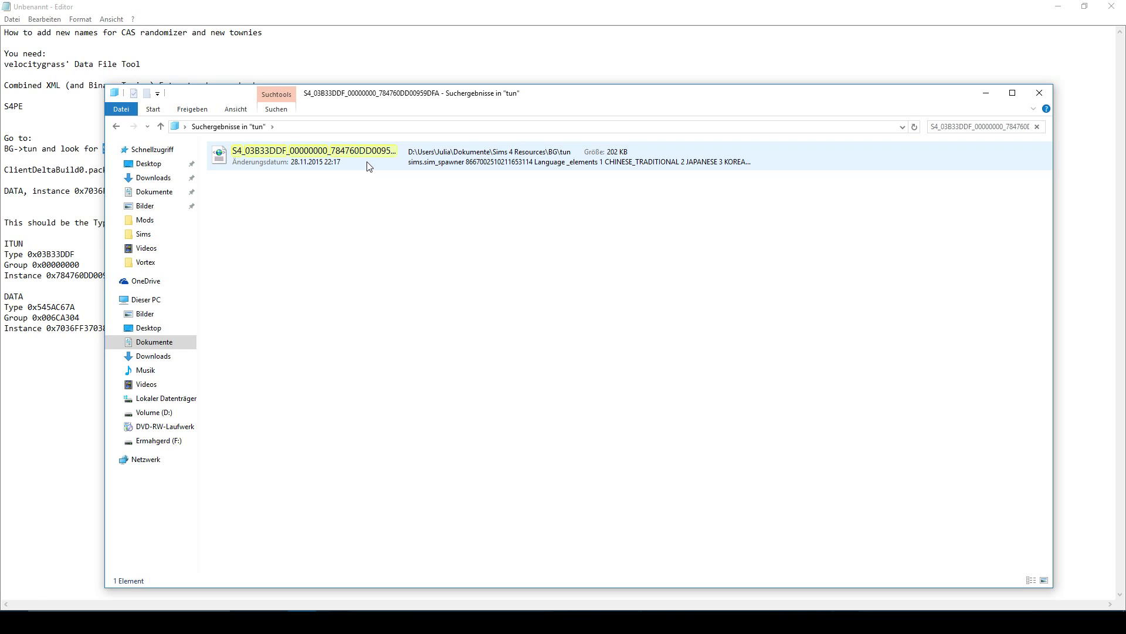
click(370, 166)
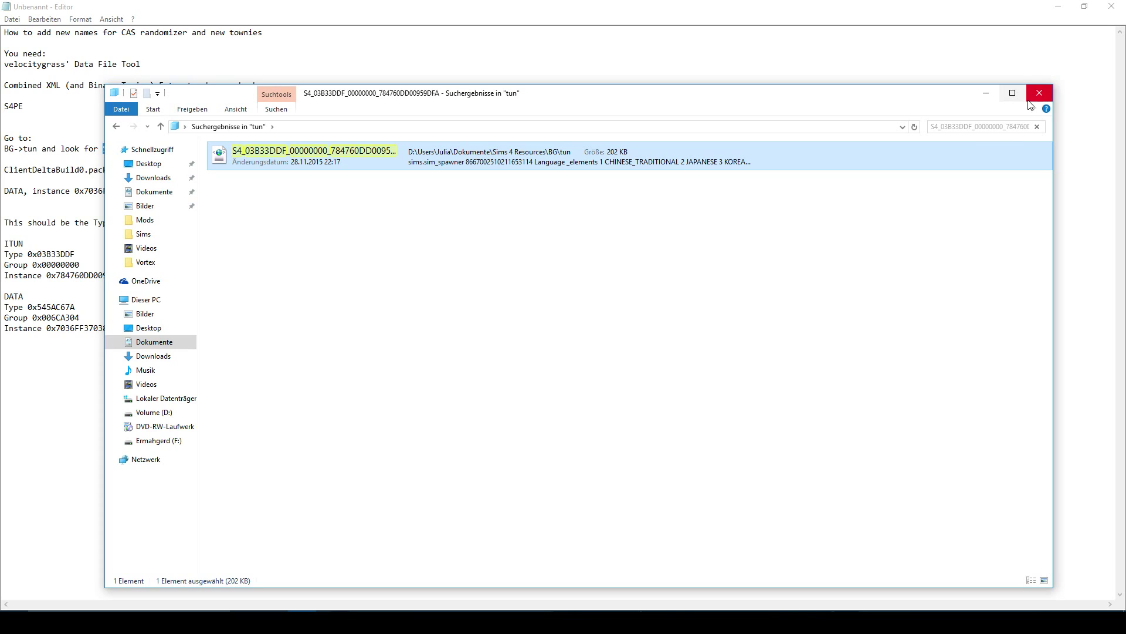
Step: Put File Explorer aside and switch to the Editor window showing the S4_03B33DDF_00000000_784760DD00959DFA tuning file
click(995, 95)
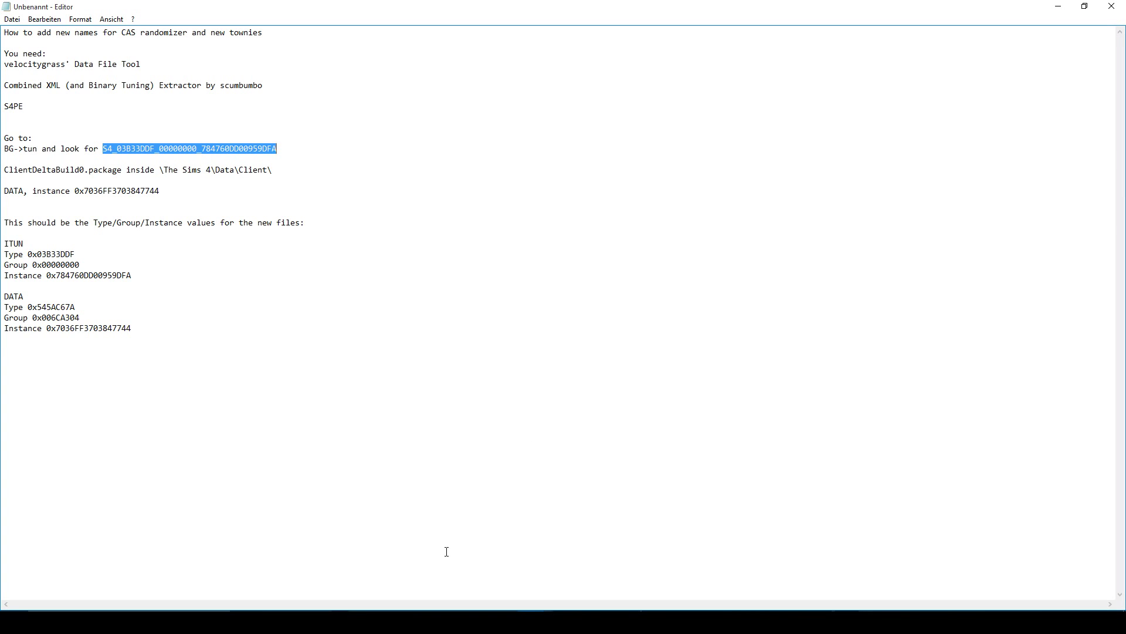
mouse_move(533, 621)
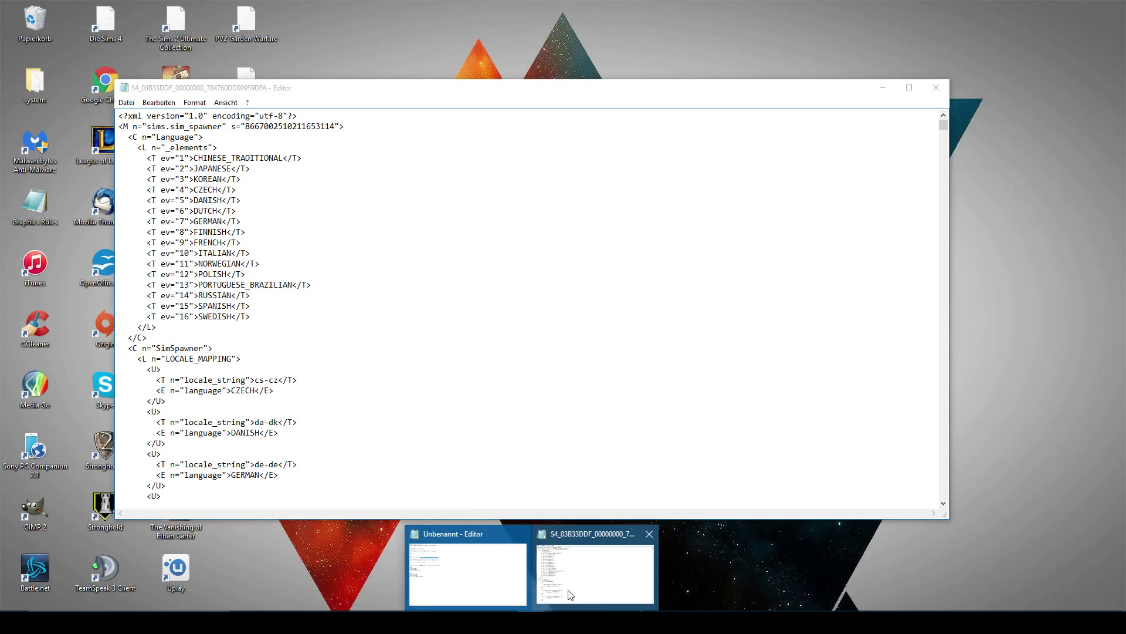
click(572, 592)
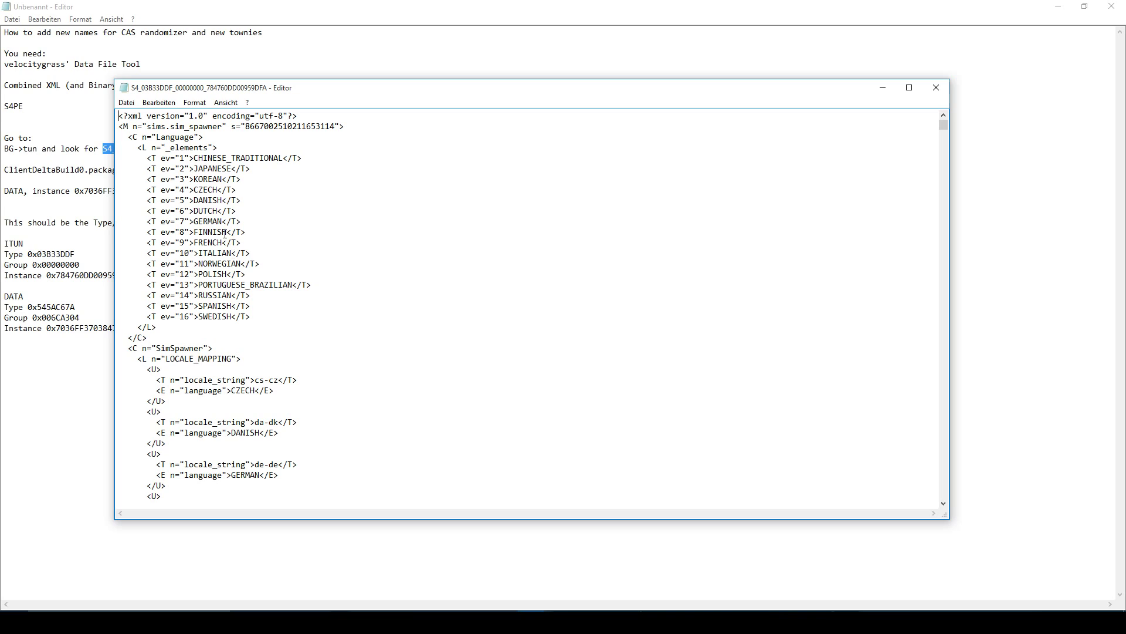
Step: Examine the Language elements and the LOCALE_MAPPING entries of the tuning file, including GERMAN and the en-us ENGLISH mapping
drag(194, 222, 225, 222)
key(Right)
scroll(354, 337, down, 4)
scroll(281, 248, up, 4)
scroll(289, 340, down, 6)
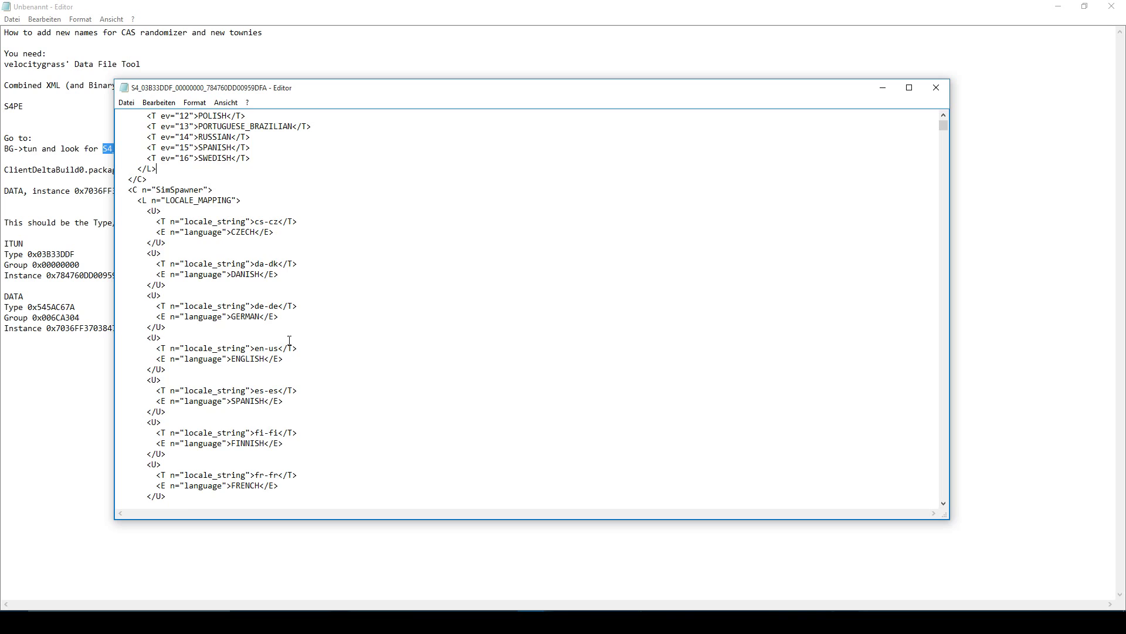
scroll(287, 467, down, 3)
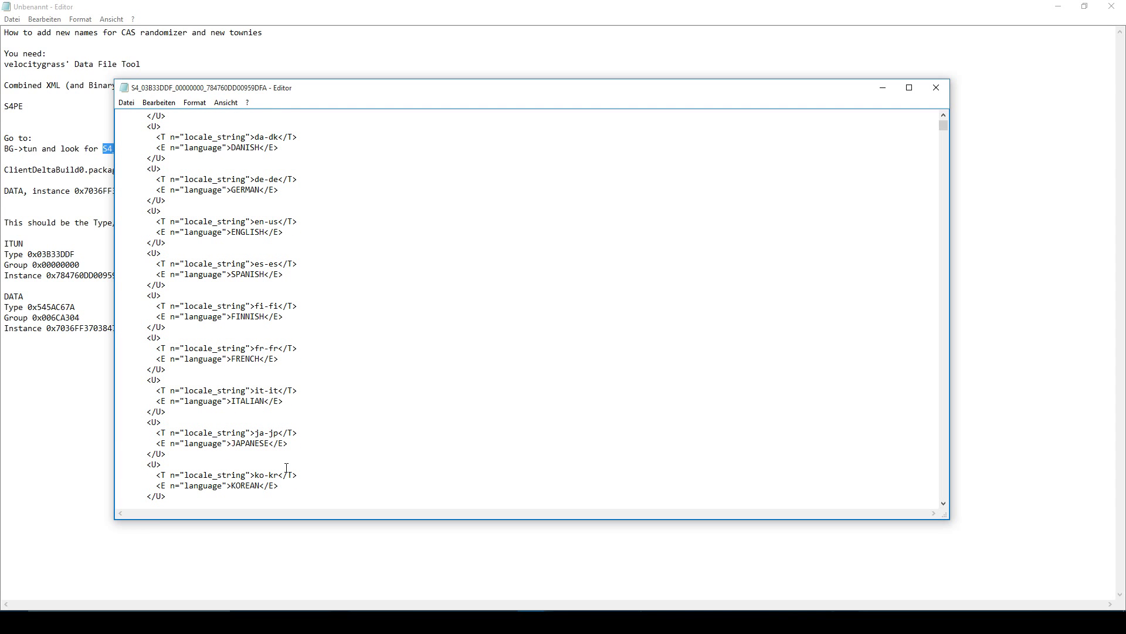
drag(285, 229, 148, 222)
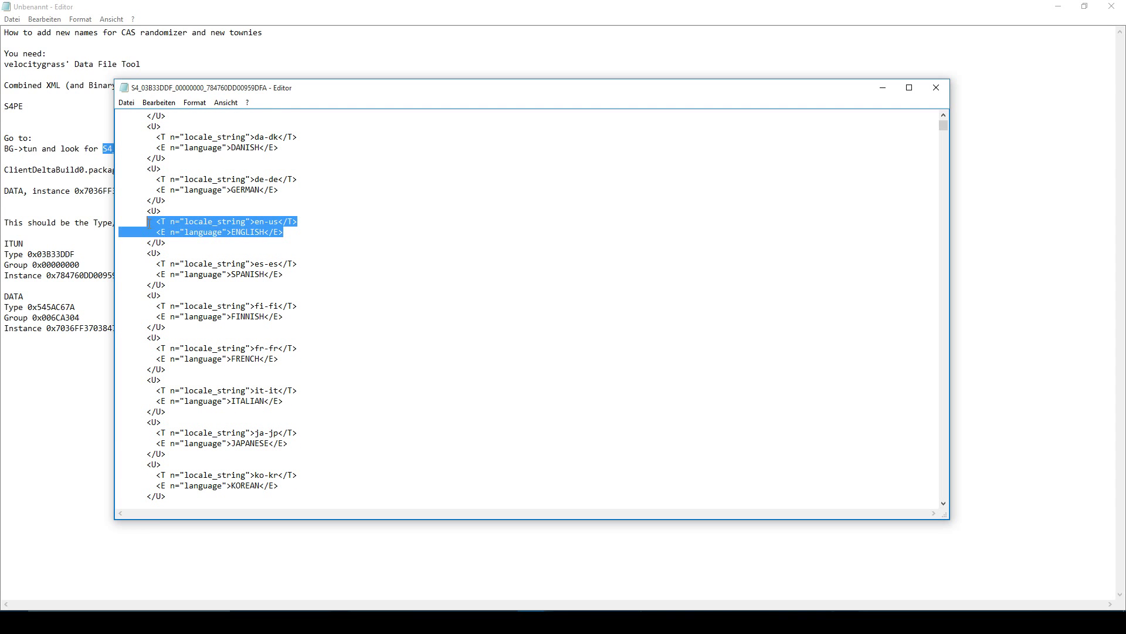
click(332, 238)
scroll(284, 305, up, 9)
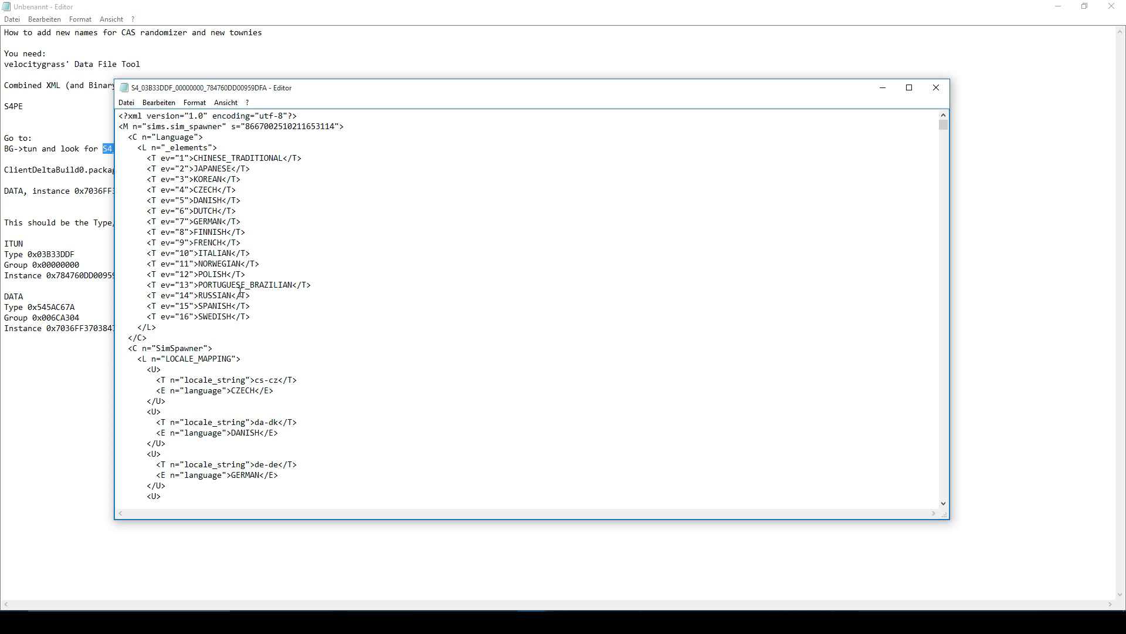
scroll(436, 394, down, 6)
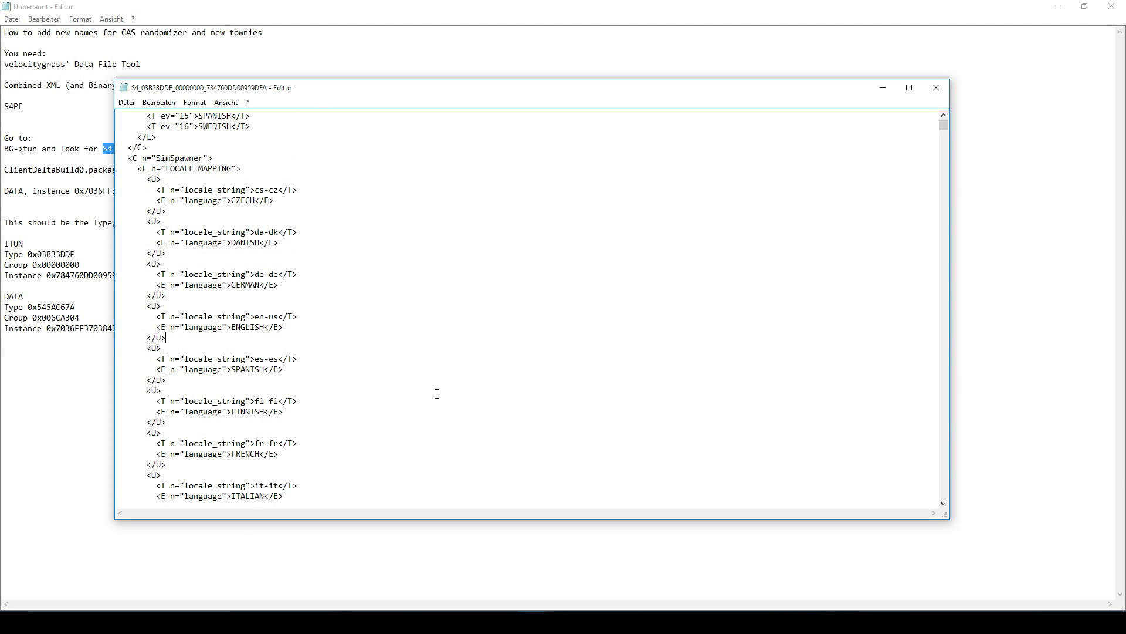
scroll(437, 394, up, 6)
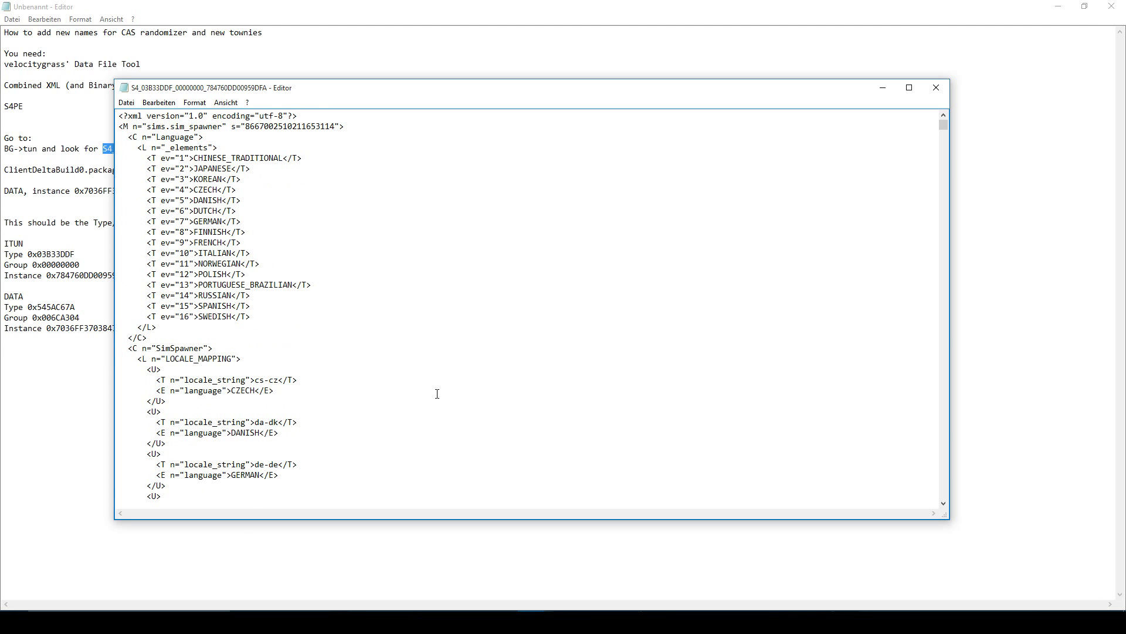
scroll(352, 363, down, 2)
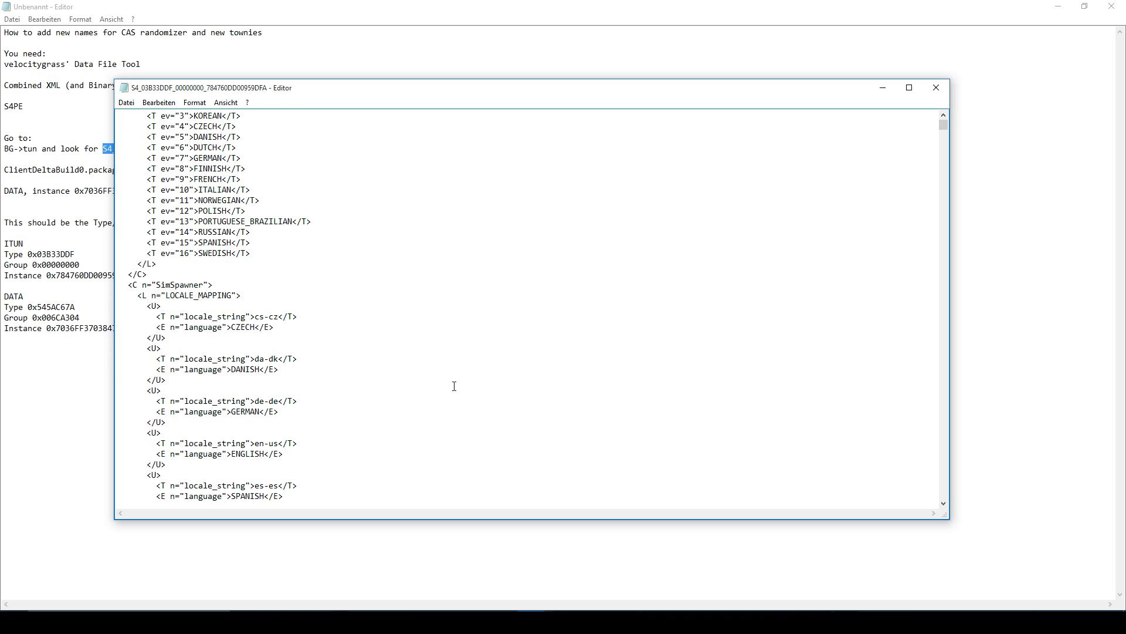
Step: Search the tuning file for ENGLISH and examine the start of its female_first_names list
key(ctrl+f)
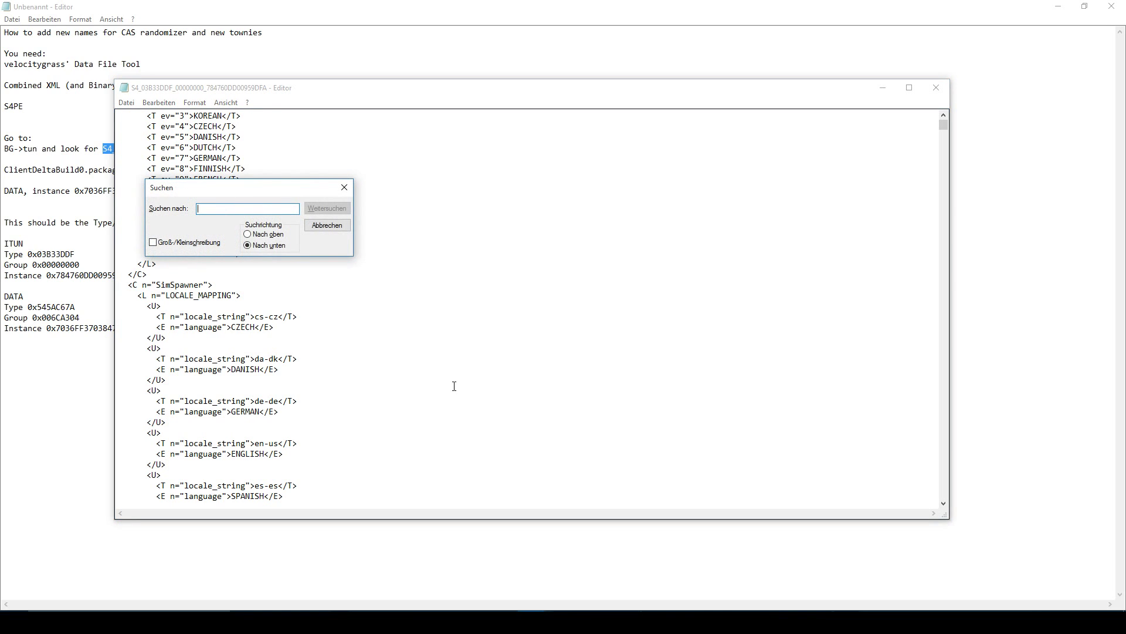
text(ENGLIPSH)
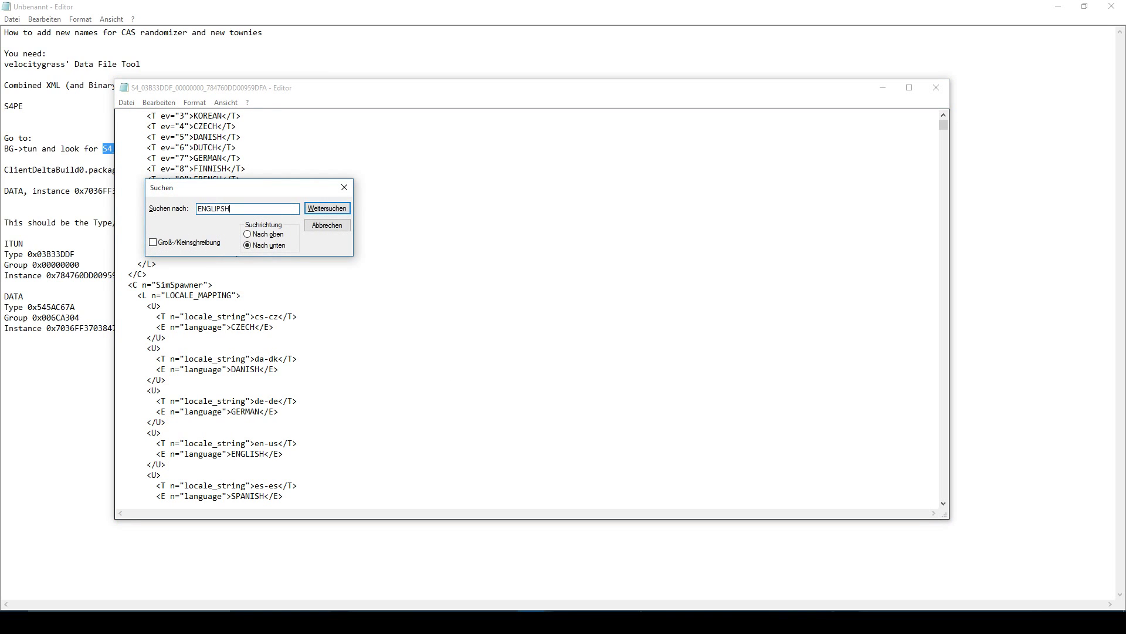
key(BackSpace)
key(BackSpace)
key(BackSpace)
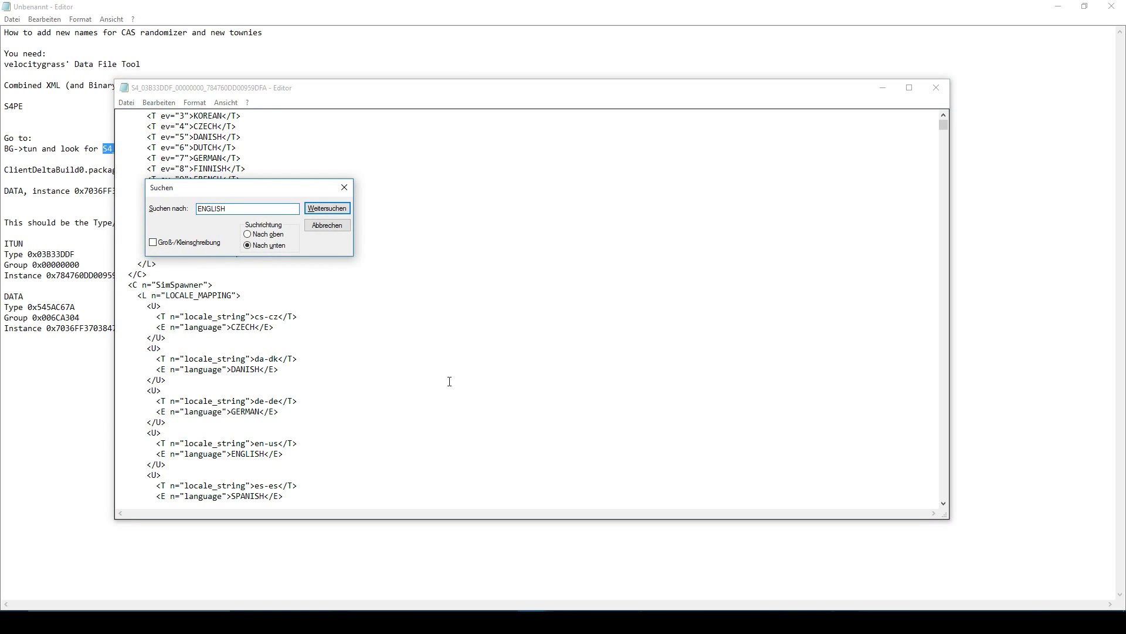
click(322, 210)
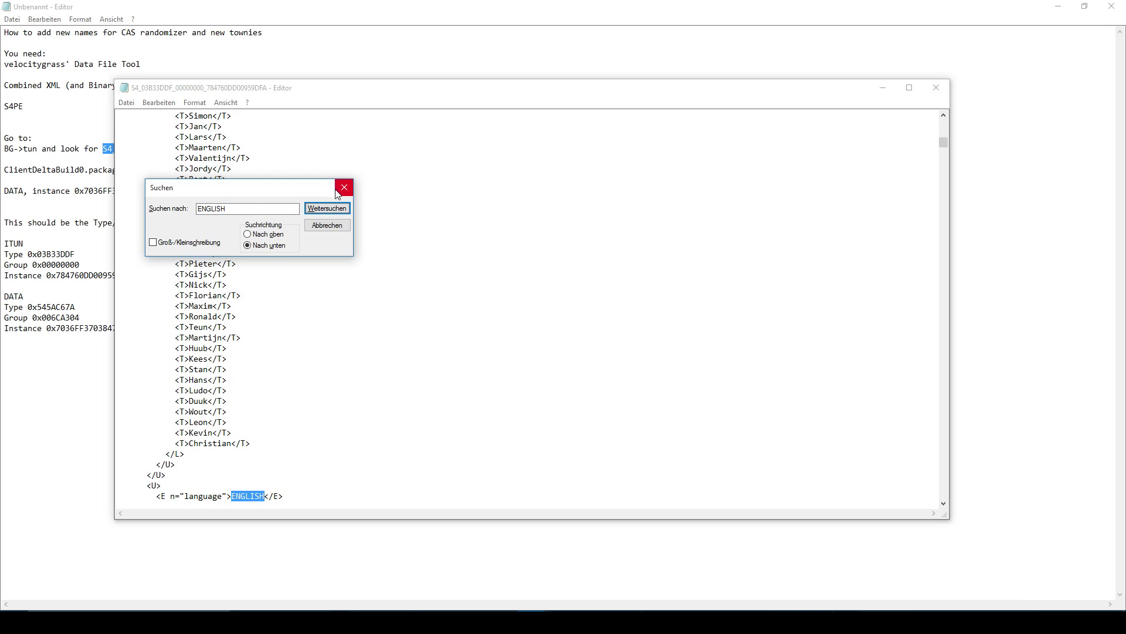
click(343, 188)
scroll(277, 302, down, 5)
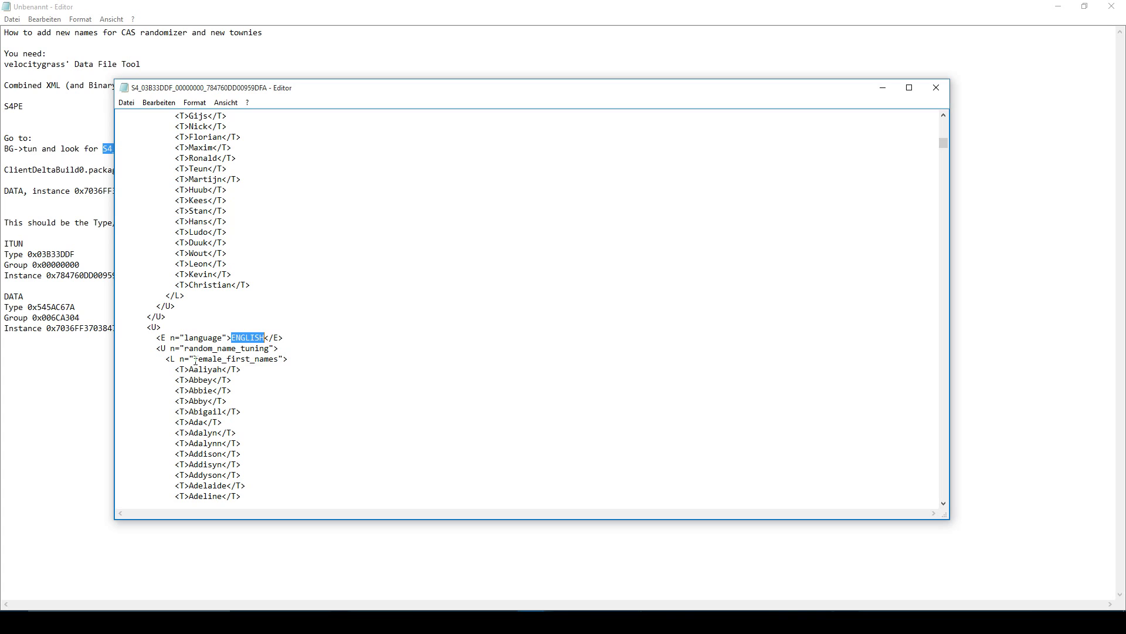
scroll(295, 357, down, 4)
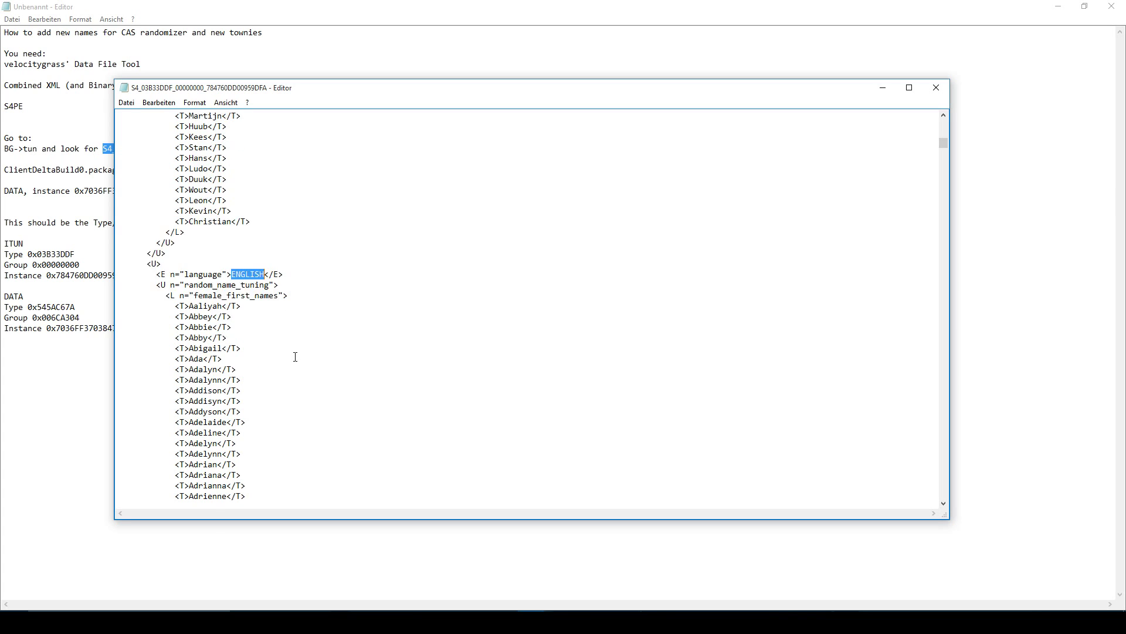
scroll(295, 356, up, 5)
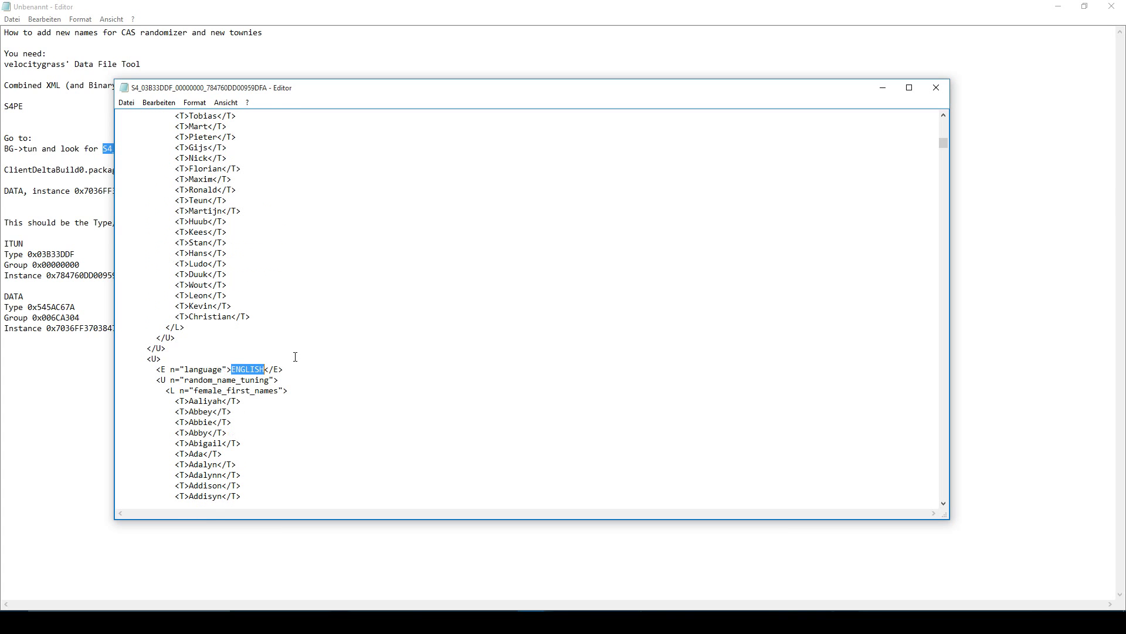
Step: Go back to the DUTCH language section and examine how its female_first_names entries are written in <T> tags
scroll(295, 356, up, 20)
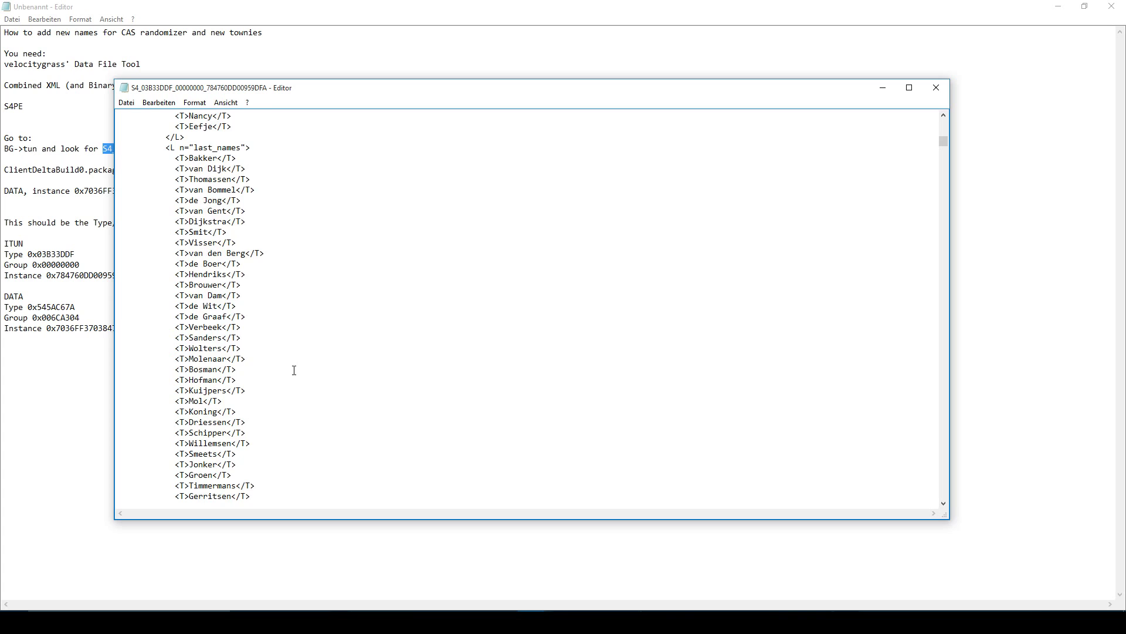
scroll(295, 367, up, 12)
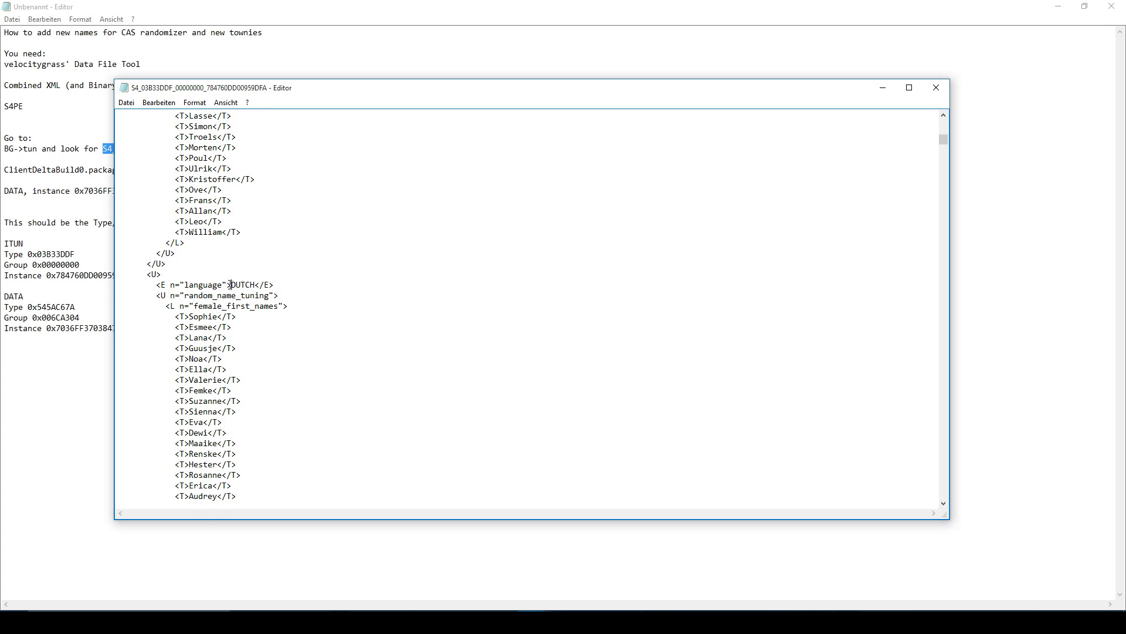
drag(231, 285, 257, 285)
key(ctrl+f)
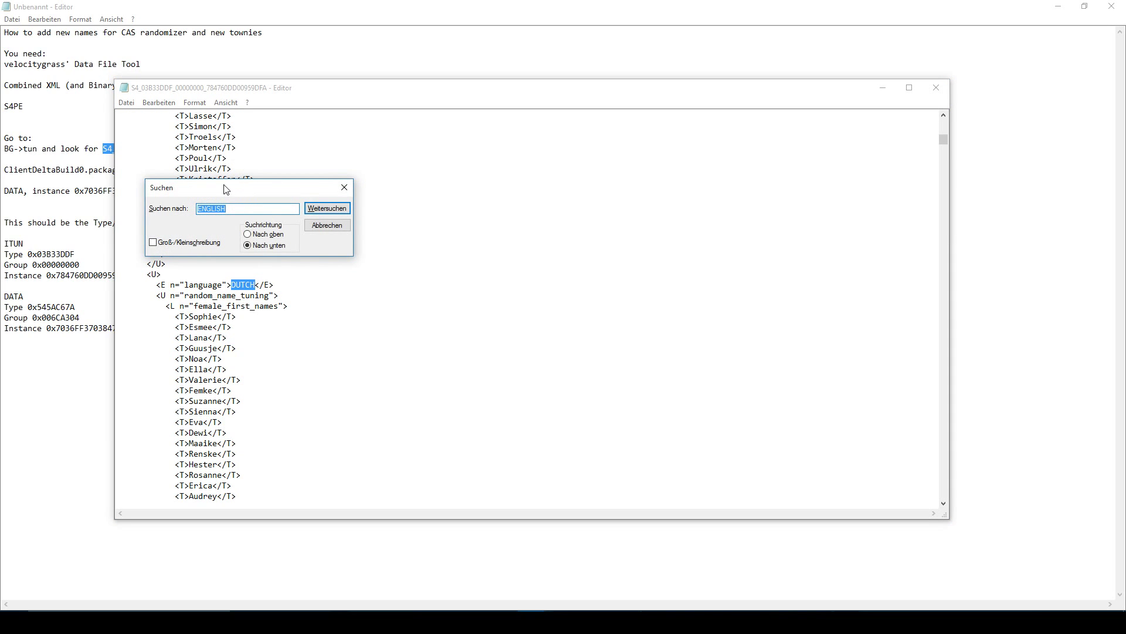
click(344, 189)
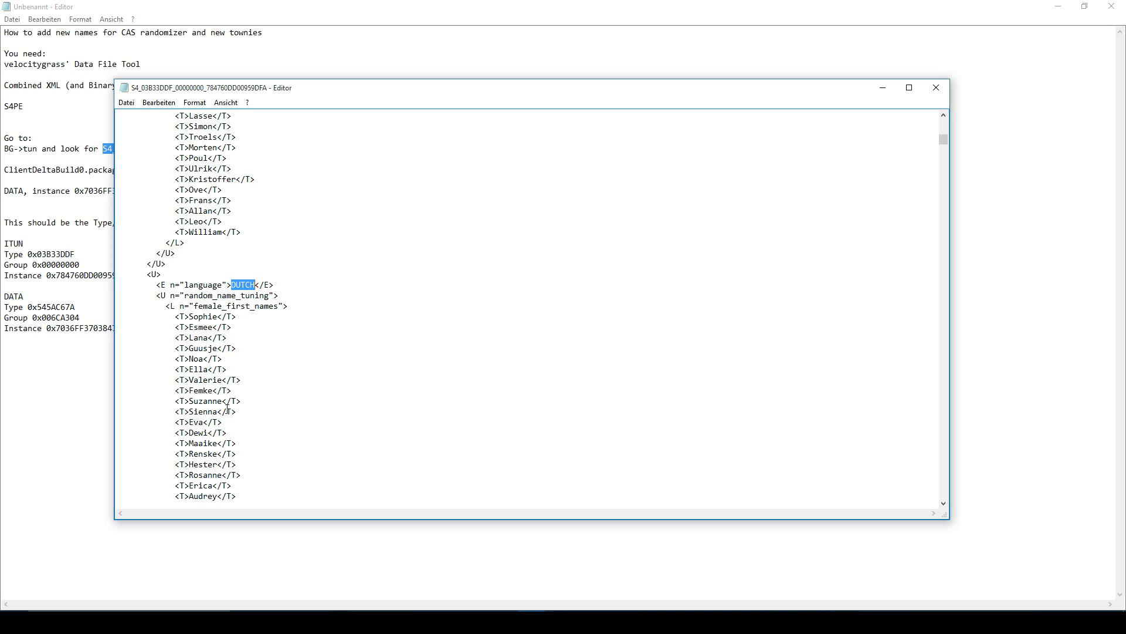
scroll(236, 409, down, 6)
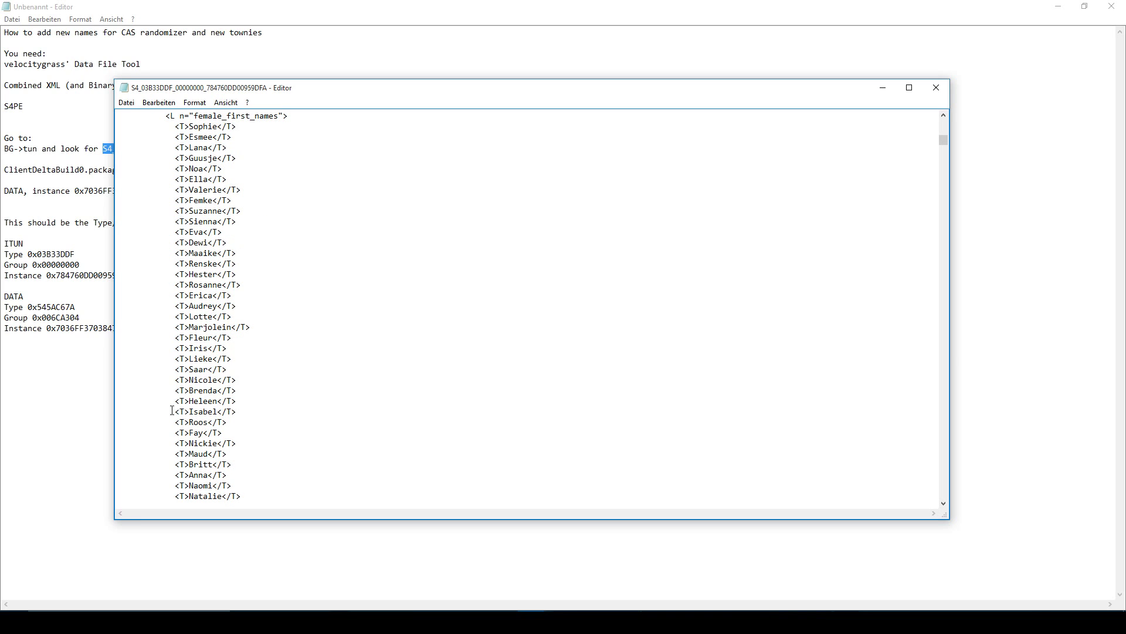
drag(176, 413, 245, 412)
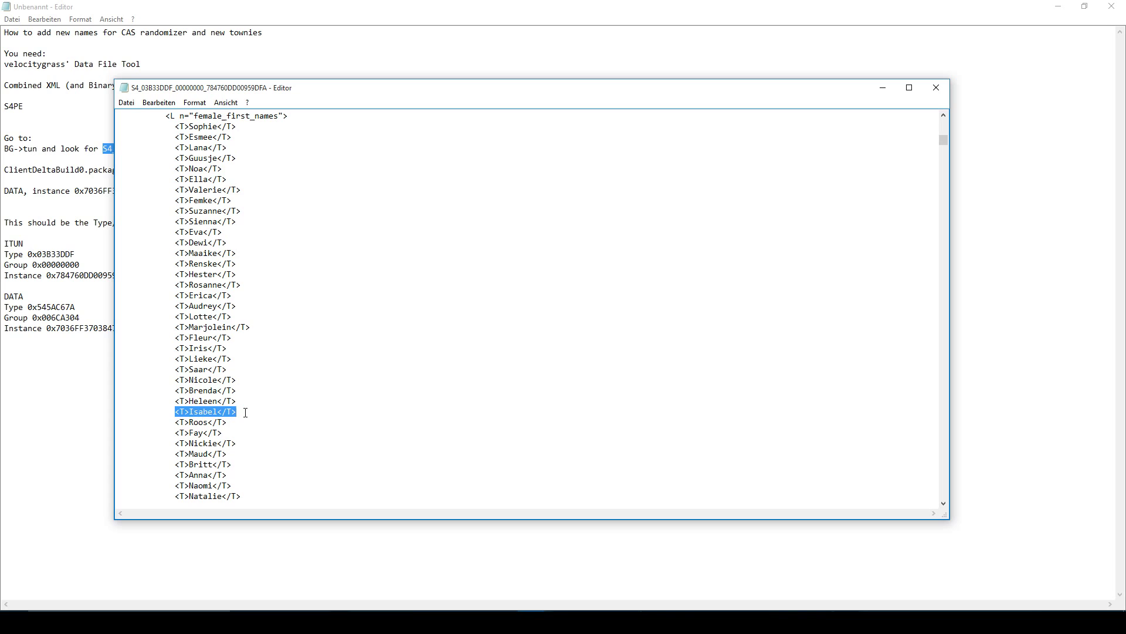
click(246, 412)
scroll(246, 412, down, 7)
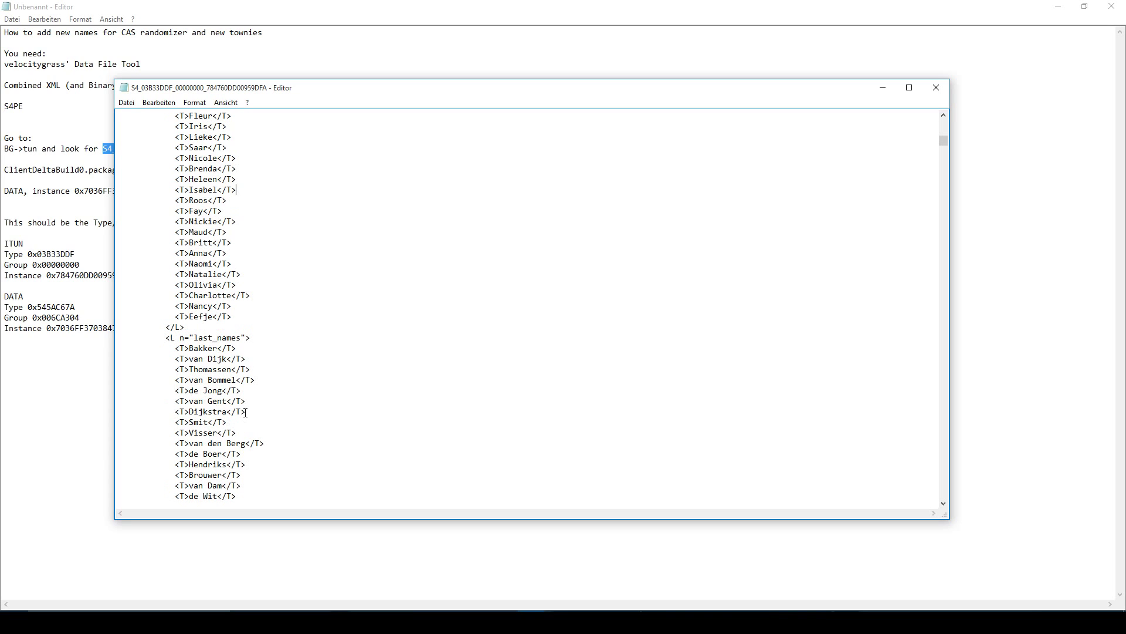
Step: Add a sample first name in <T></T> tags on a new line at the end of the Dutch female_first_names list
click(240, 315)
key(Return)
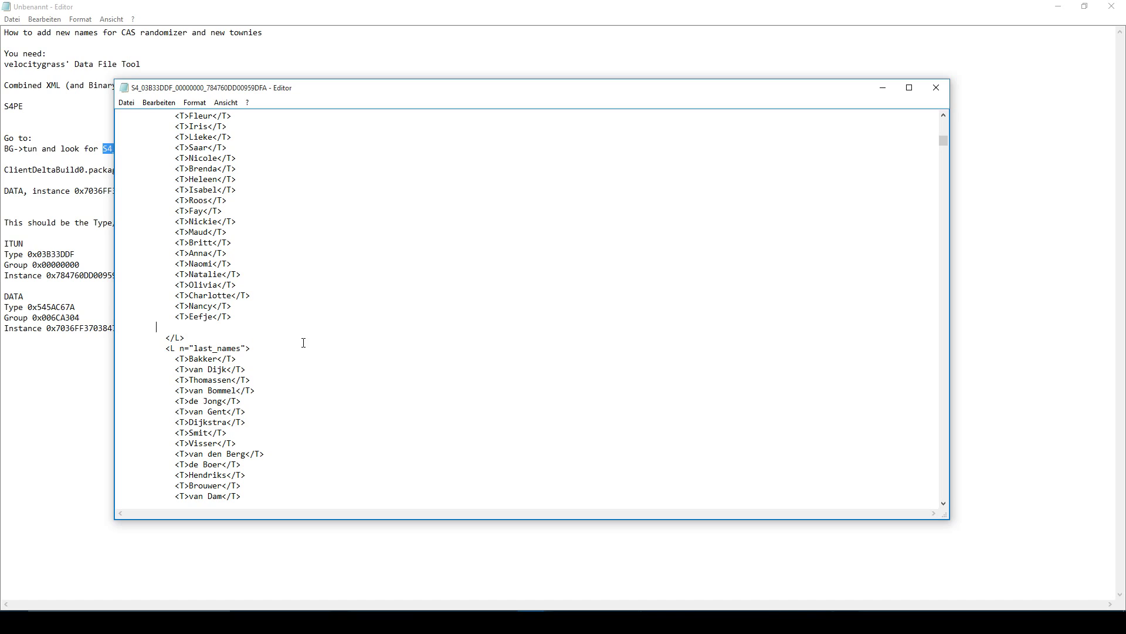
text(<T>Julia</T>)
Step: Examine the Dutch last_names and male_first_names lists
scroll(211, 351, down, 11)
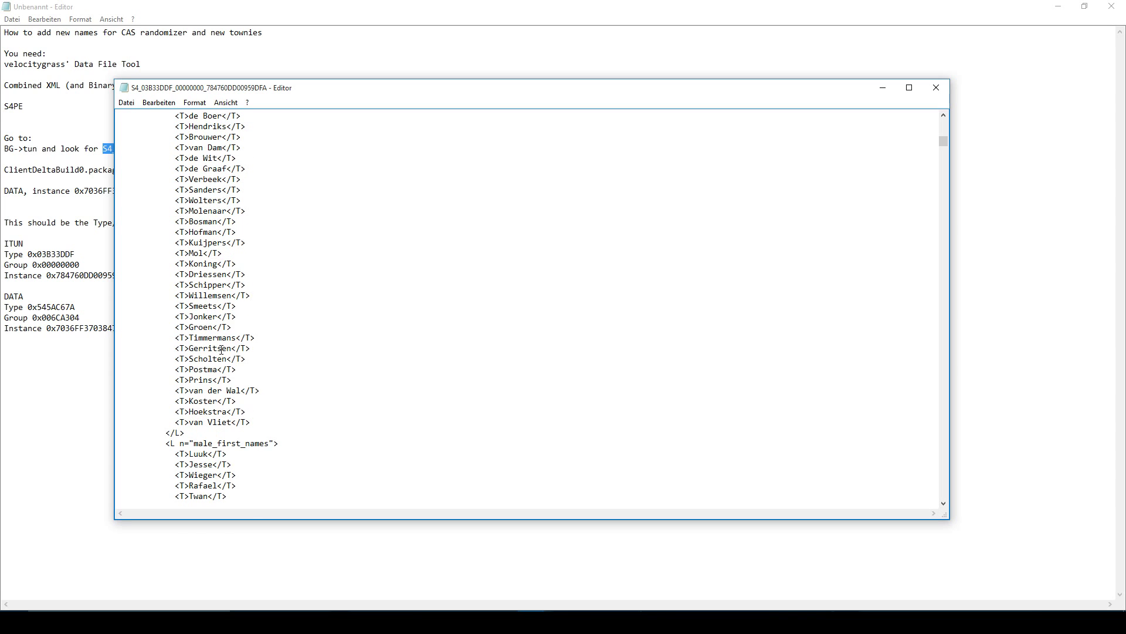
scroll(222, 350, down, 4)
scroll(319, 342, down, 11)
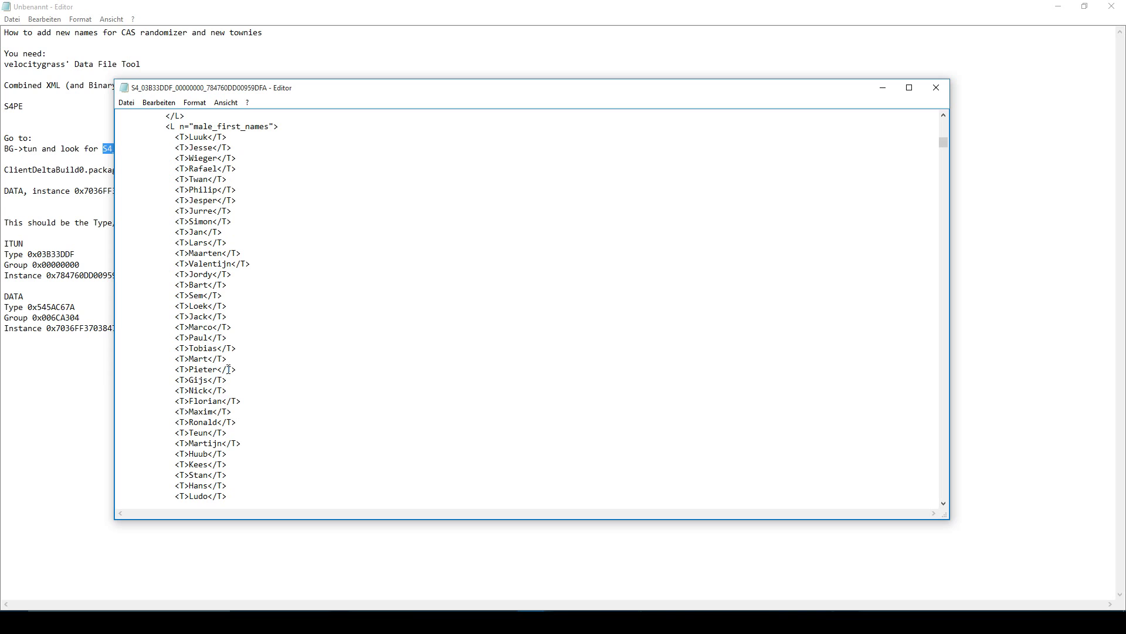
scroll(229, 369, up, 20)
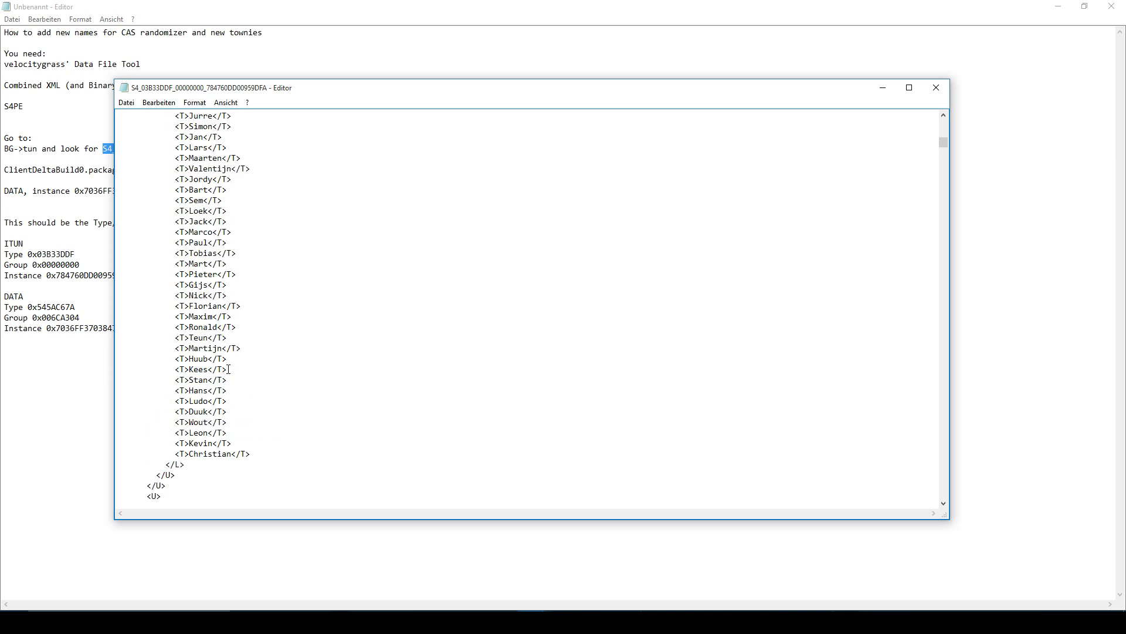
scroll(228, 367, up, 1)
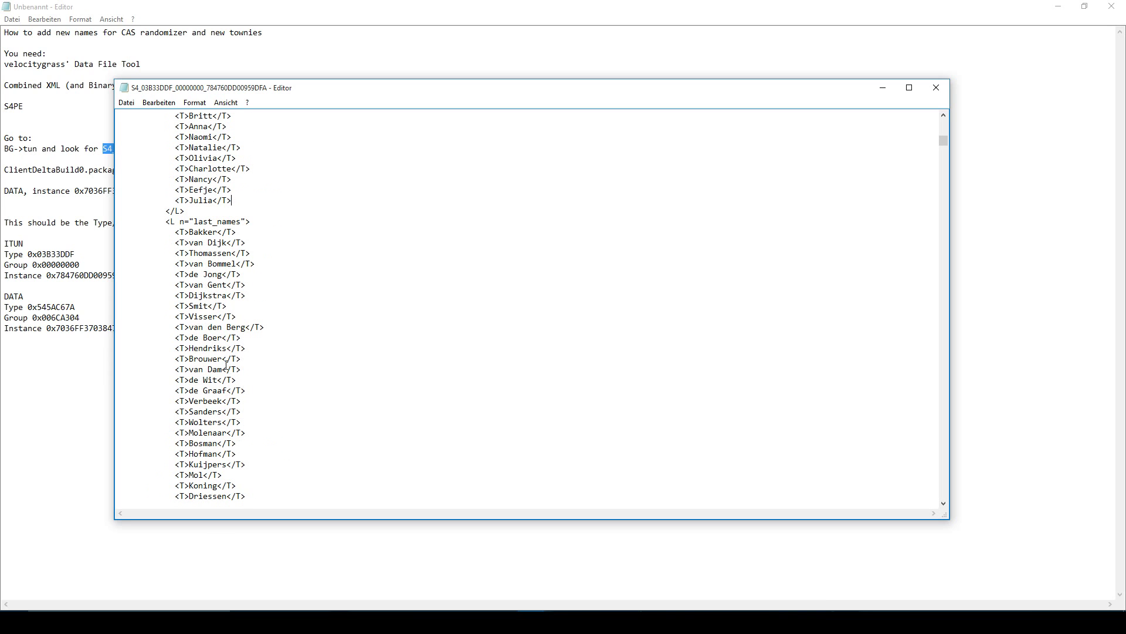
Step: Delete the sample name line added at the end of the Dutch female_first_names list
drag(236, 200, 120, 200)
click(234, 200)
drag(232, 201, 136, 200)
key(BackSpace)
key(BackSpace)
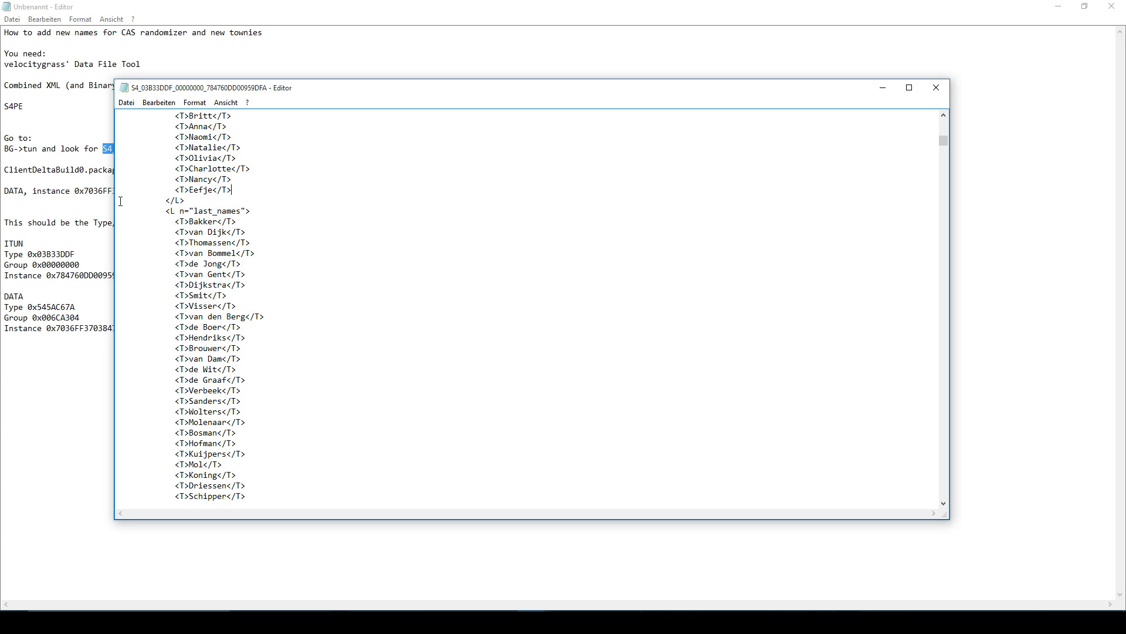
scroll(146, 158, up, 5)
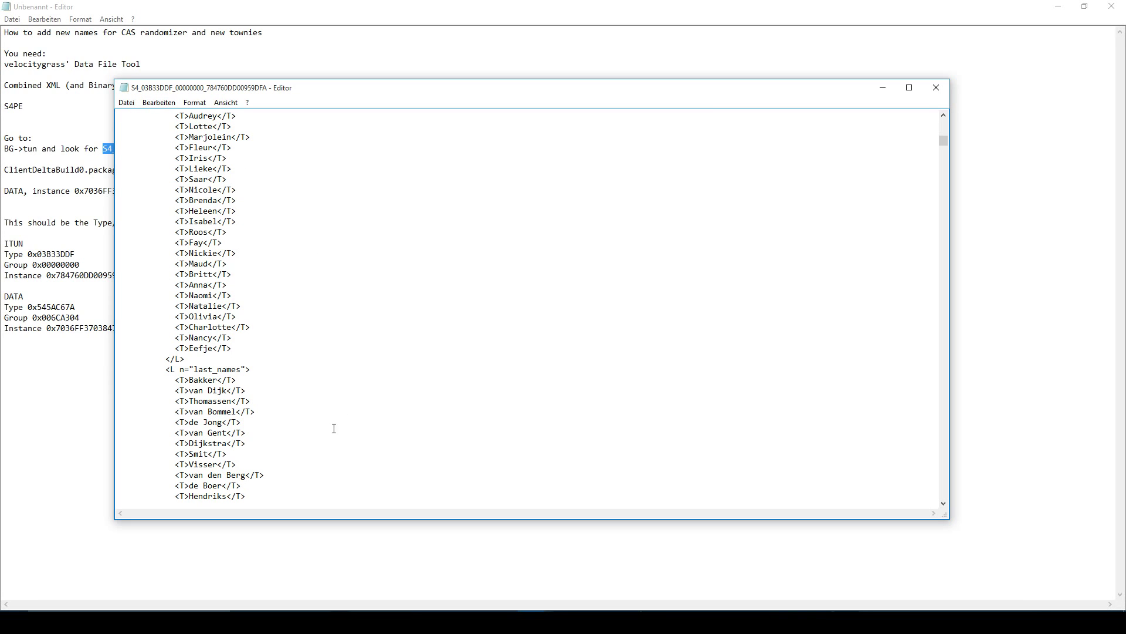
Step: Put the tuning file's editor window away and switch to s4pe, placing its window beside the notes
click(882, 92)
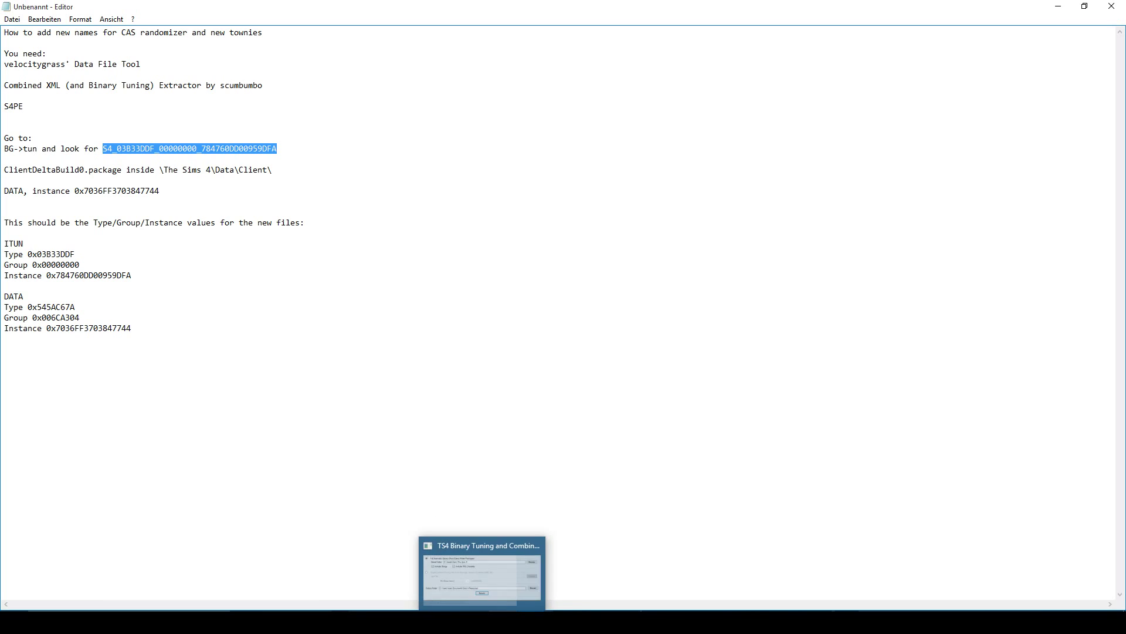
click(503, 622)
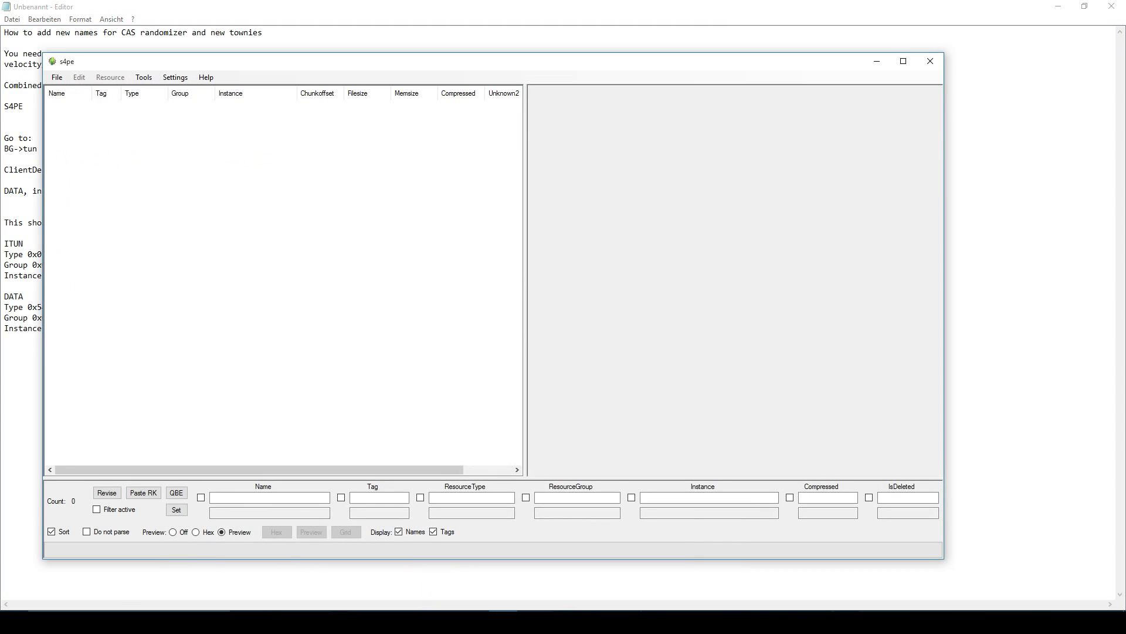
drag(366, 64, 622, 62)
Step: Open ClientDeltaBuild0.package from Spiele\Sims\The Sims 4\Data\Client on Volume (D:)
click(312, 75)
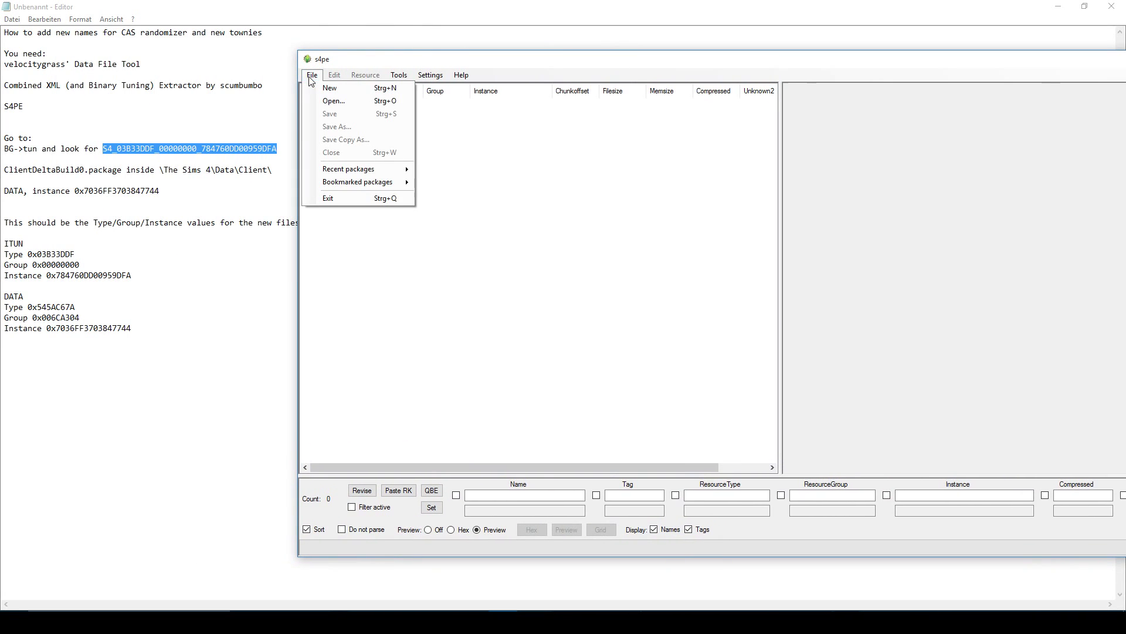
click(327, 102)
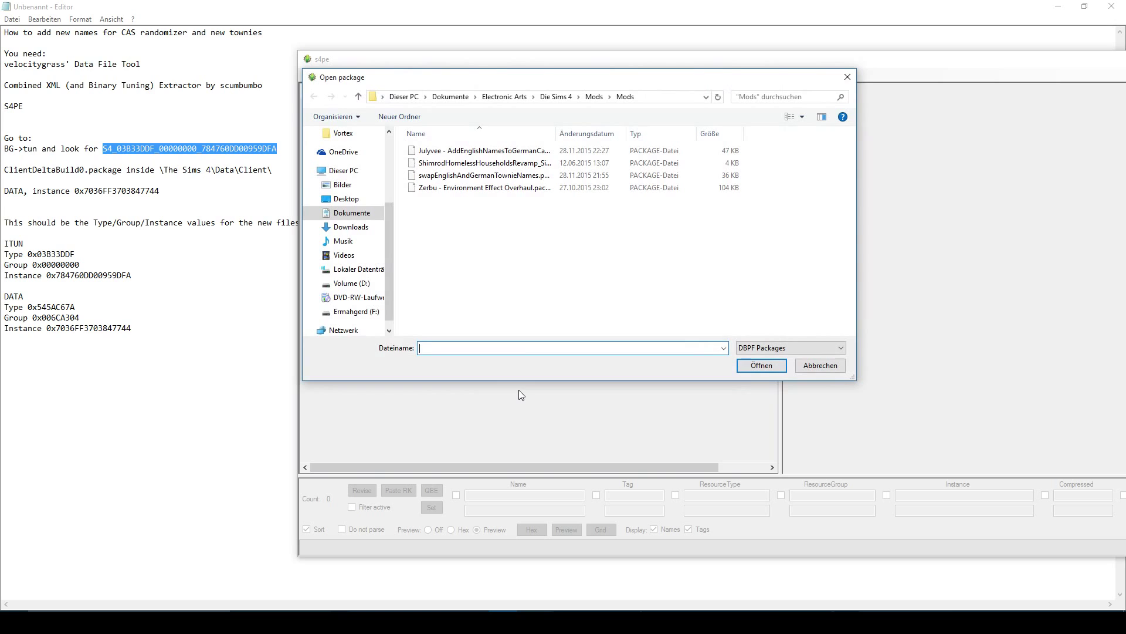
click(350, 283)
double_click(428, 188)
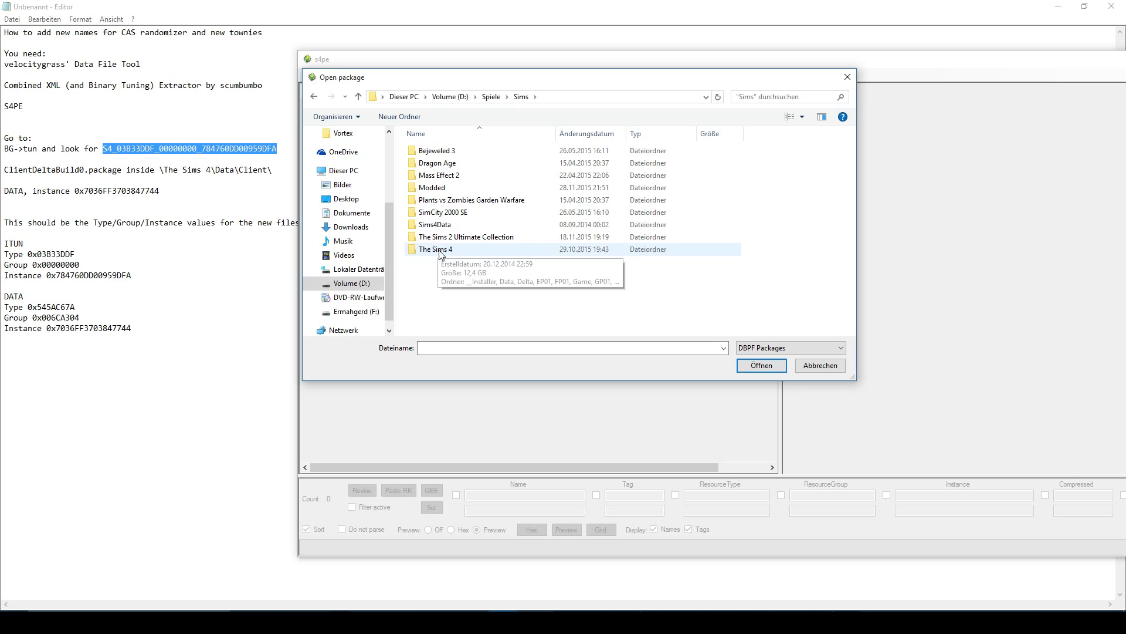
double_click(434, 249)
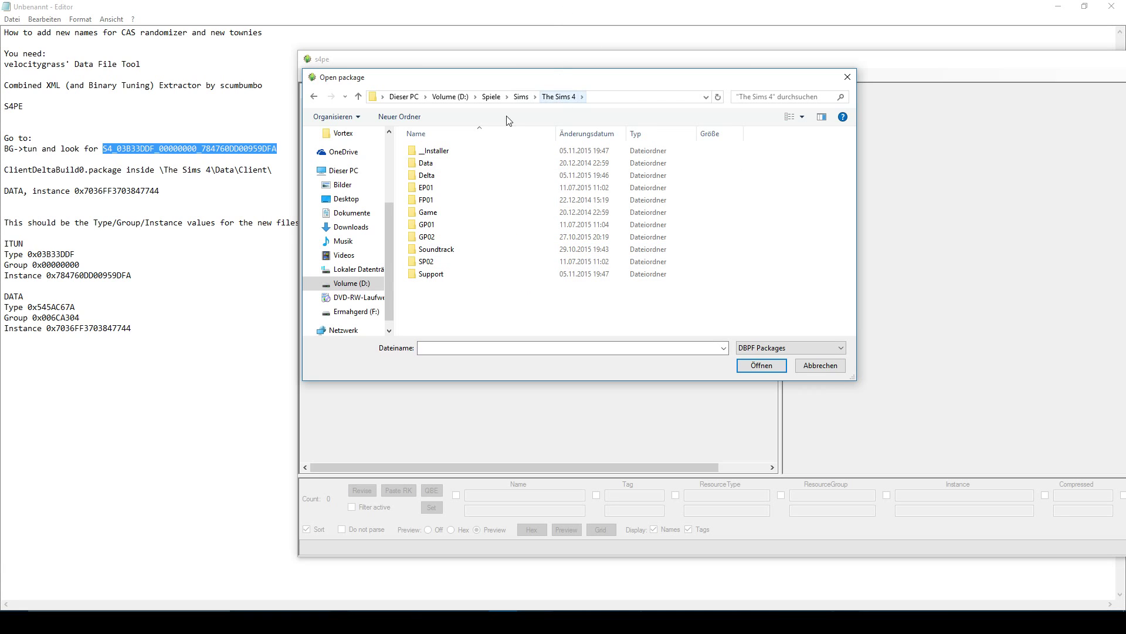
double_click(433, 163)
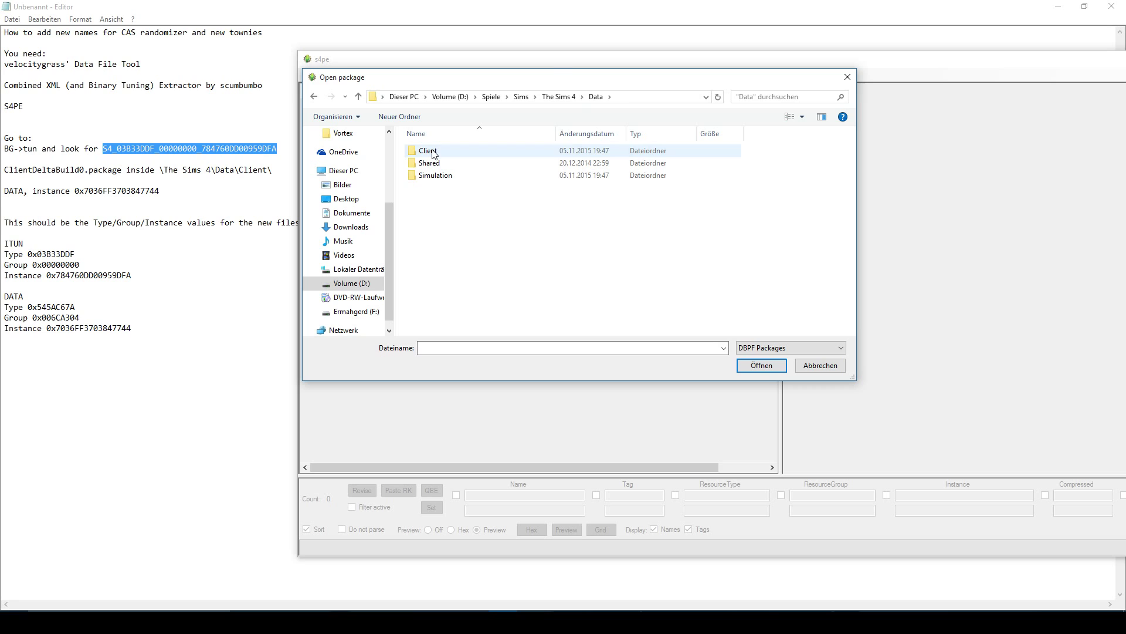
double_click(435, 153)
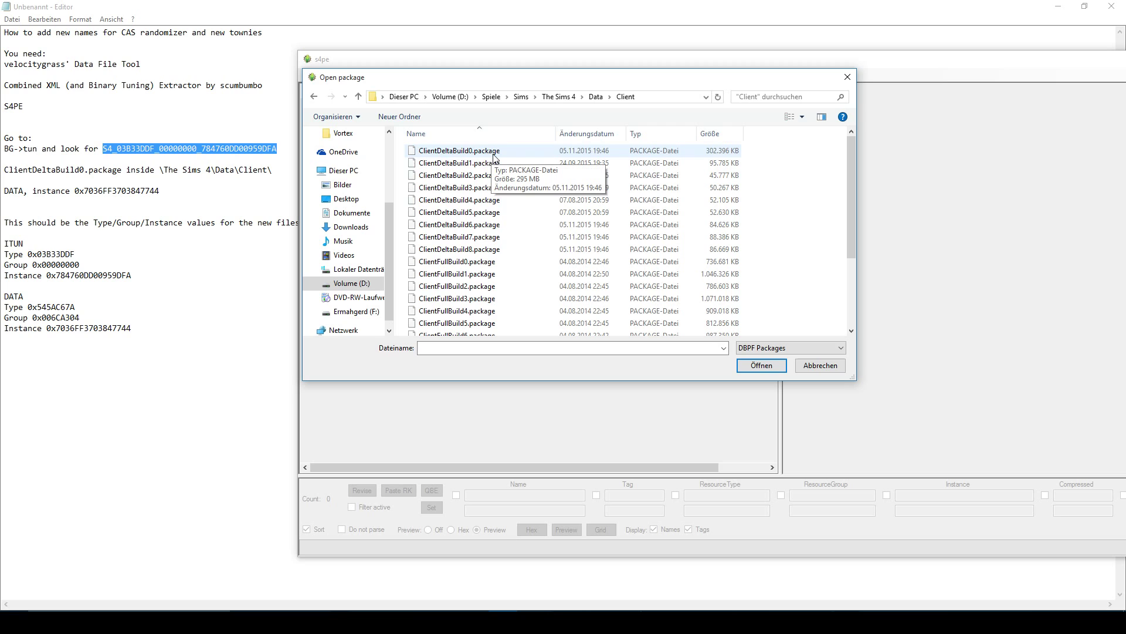
click(494, 154)
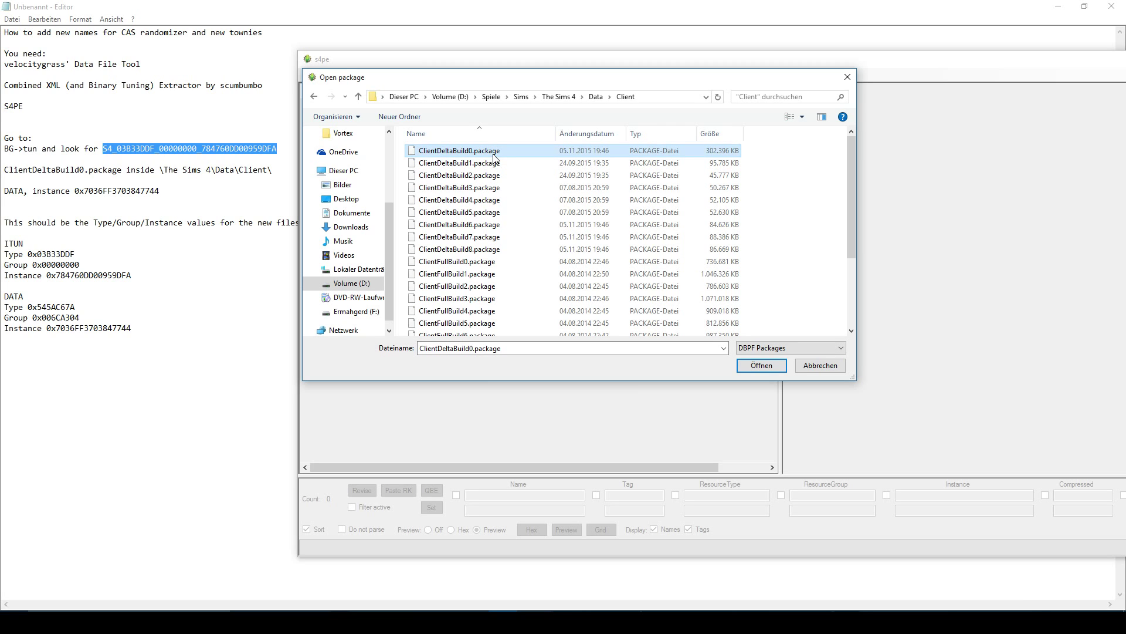
click(762, 365)
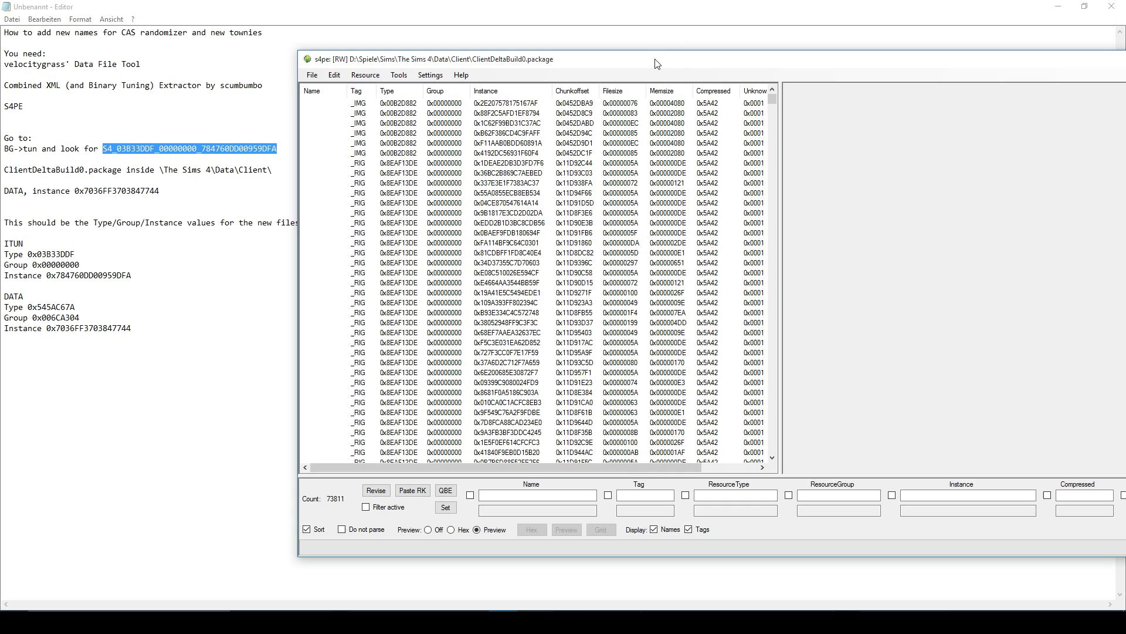
Step: Enter DATA as the Tag criterion of the resource filter
drag(657, 63, 633, 51)
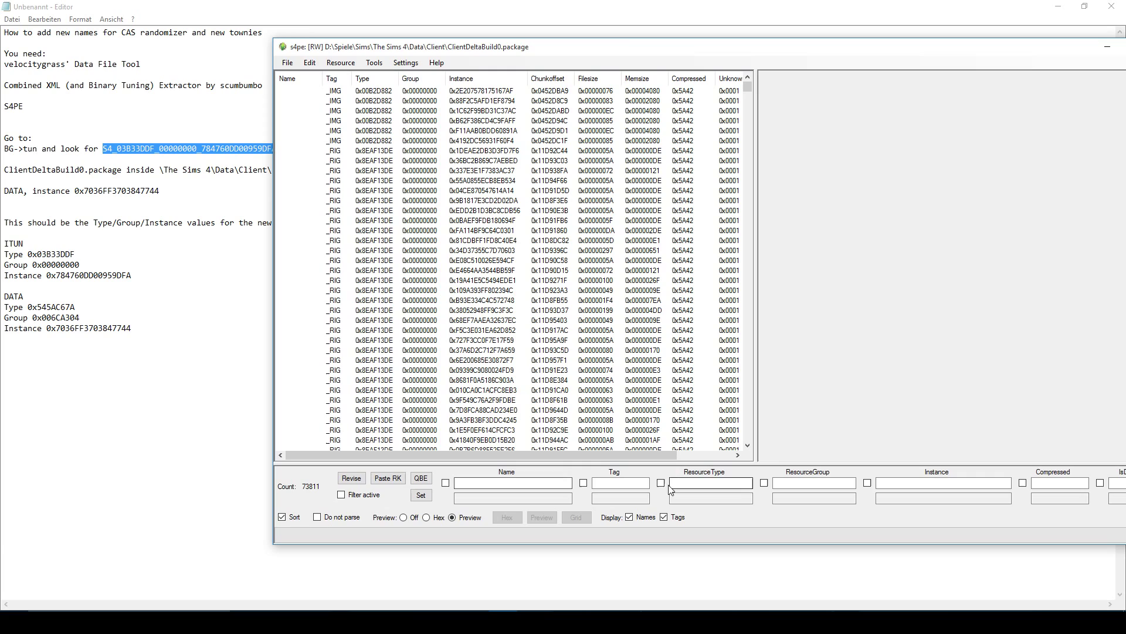
click(628, 483)
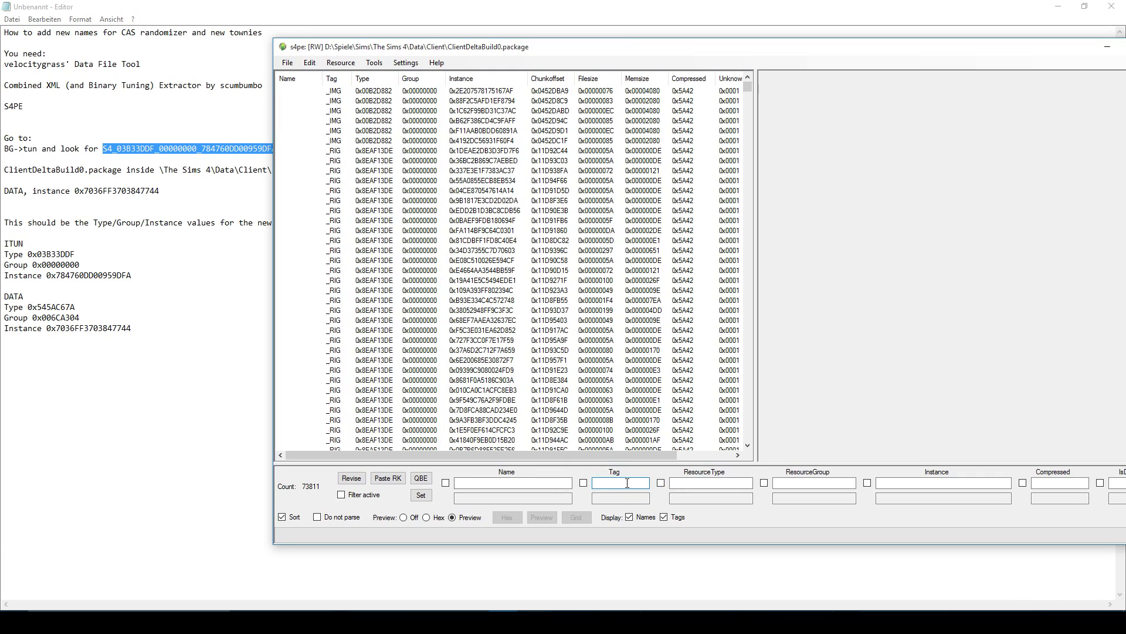
text(DATA)
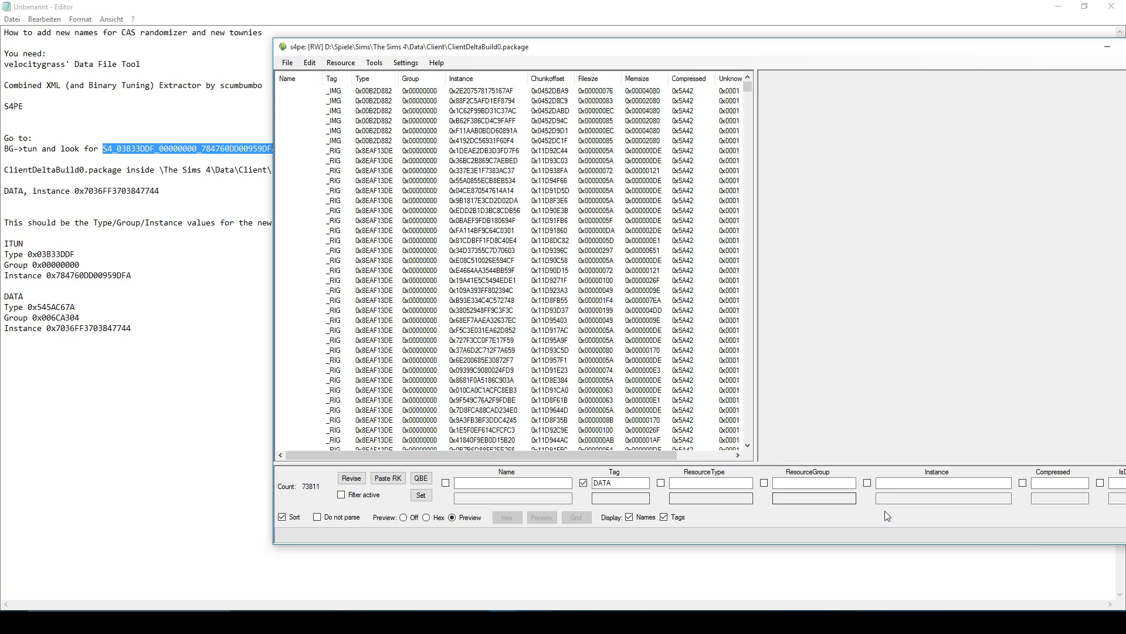
click(867, 482)
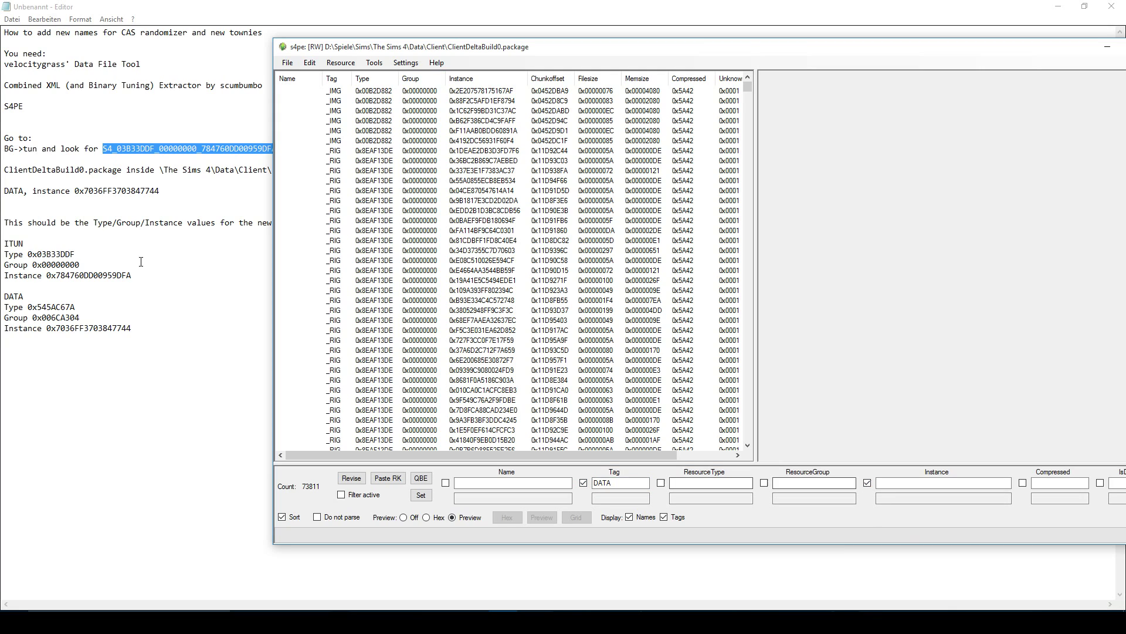
click(73, 193)
drag(73, 193, 164, 193)
right_click(142, 193)
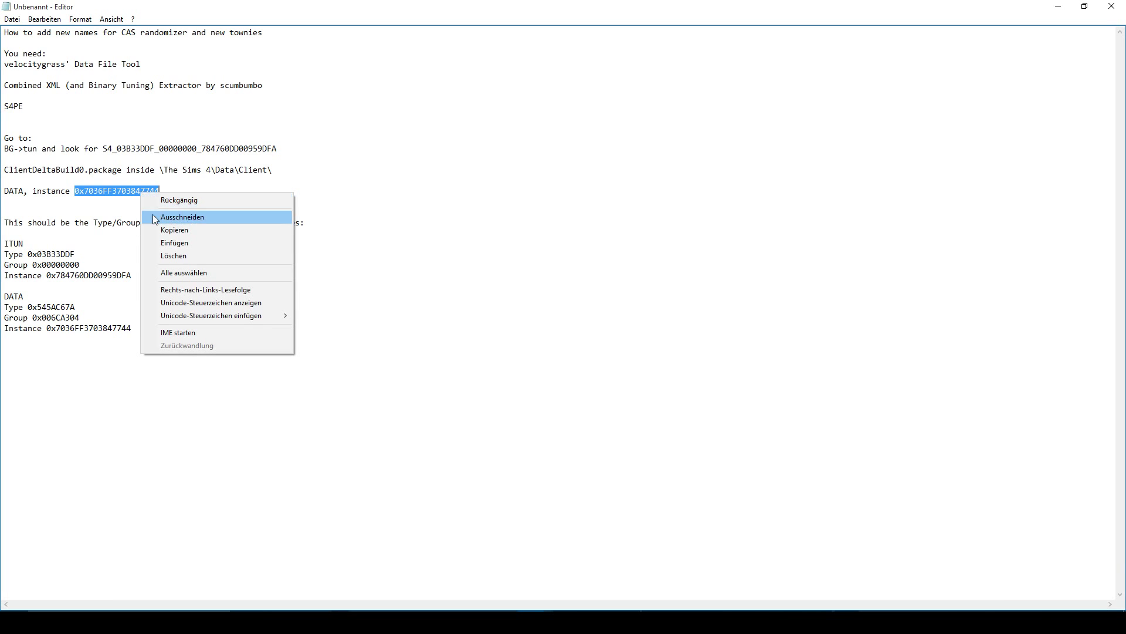
click(158, 228)
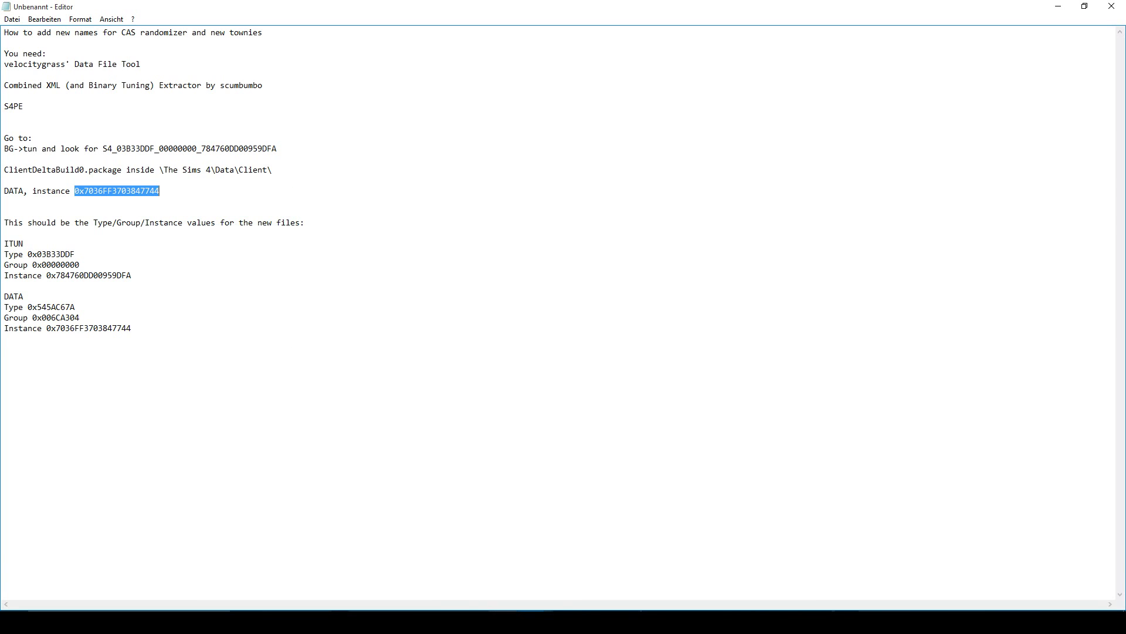
key(alt+Tab)
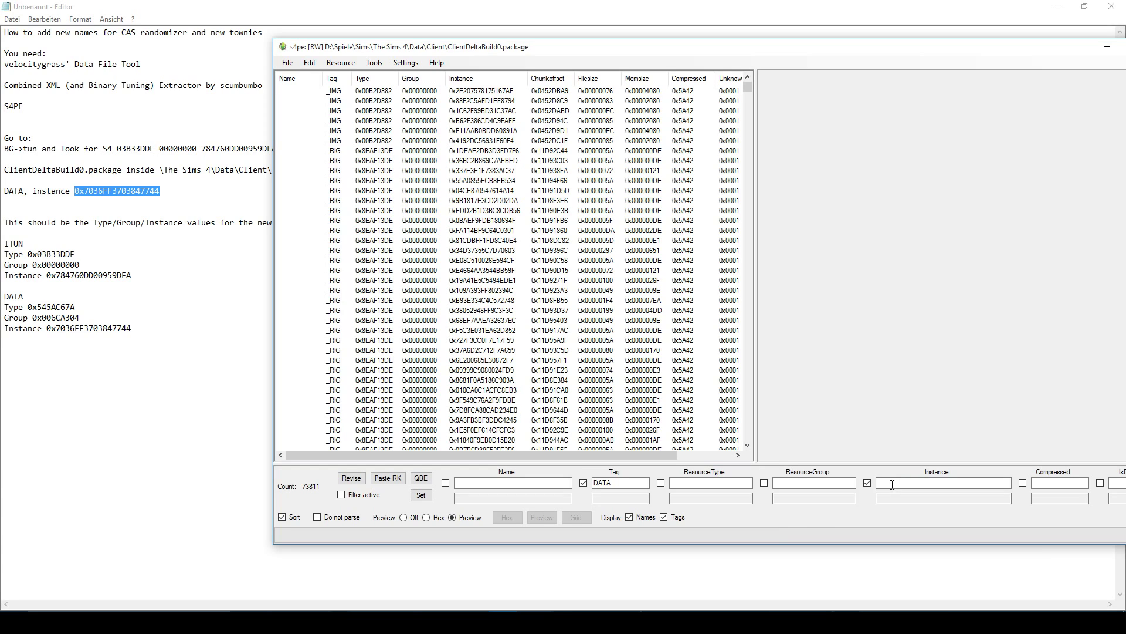
key(ctrl+v)
click(341, 495)
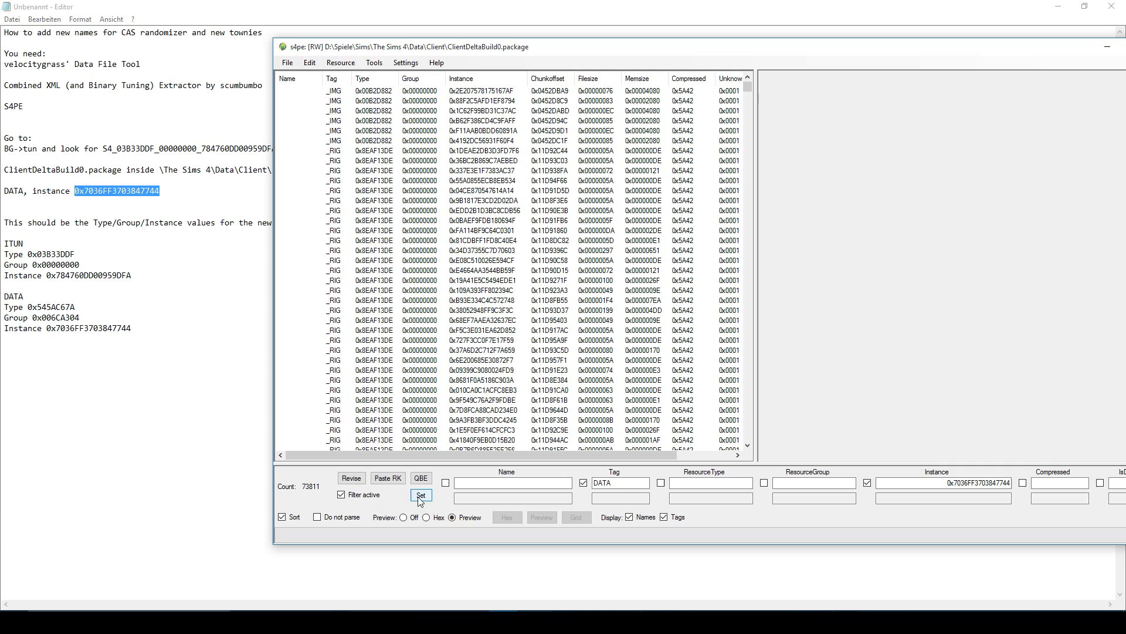
click(420, 496)
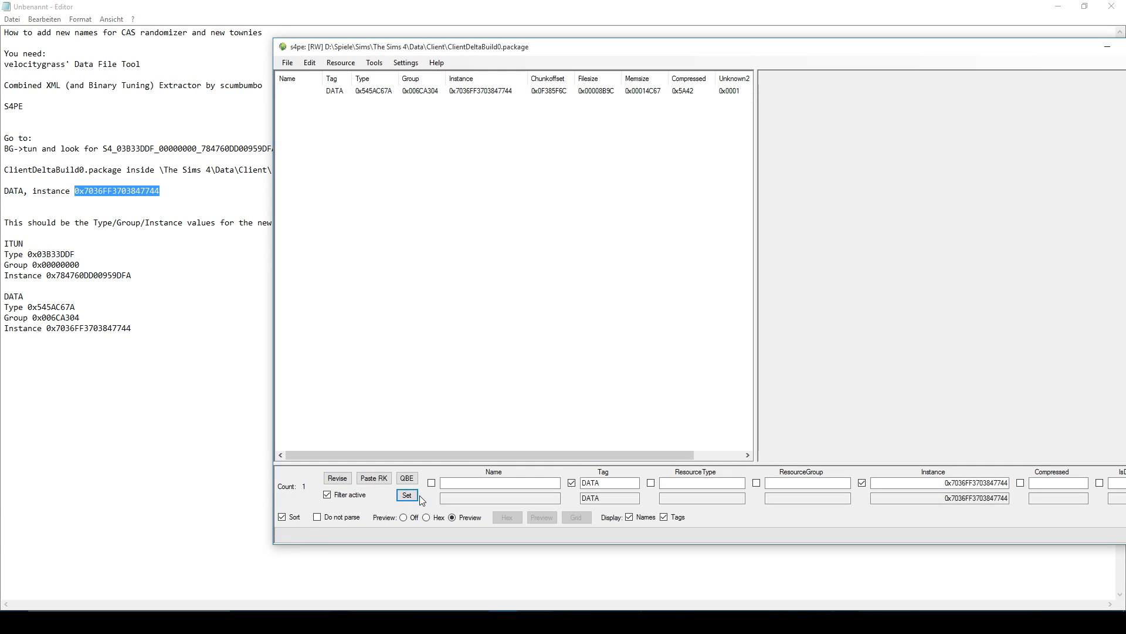
Step: Start exporting the filtered DATA resource to a file, and cancel the export without saving
click(339, 93)
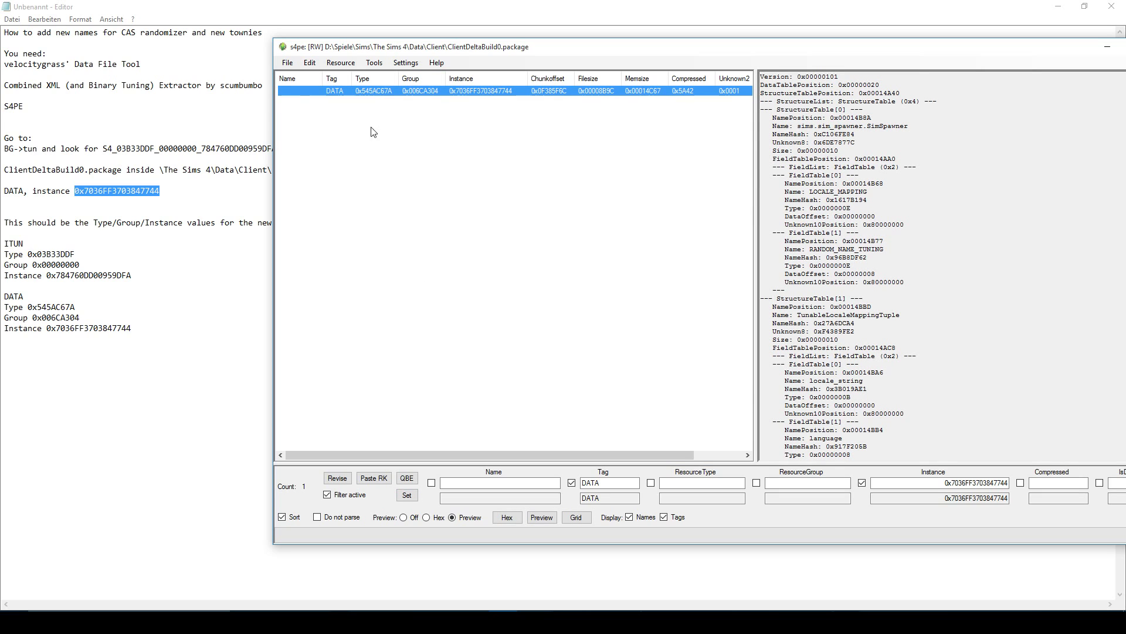
click(288, 66)
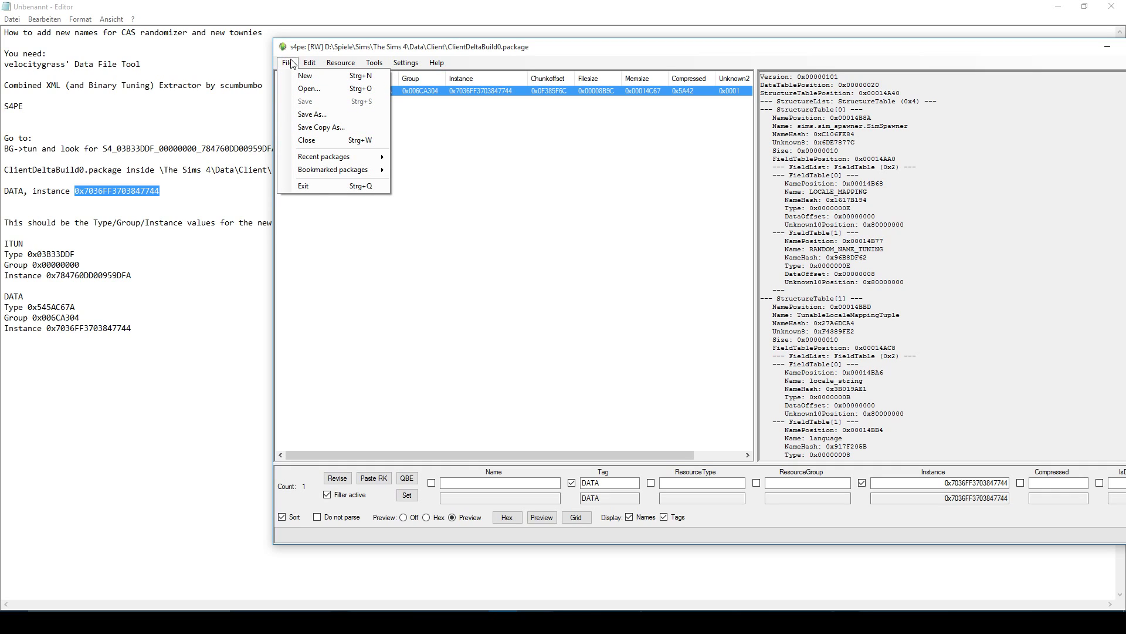
click(294, 64)
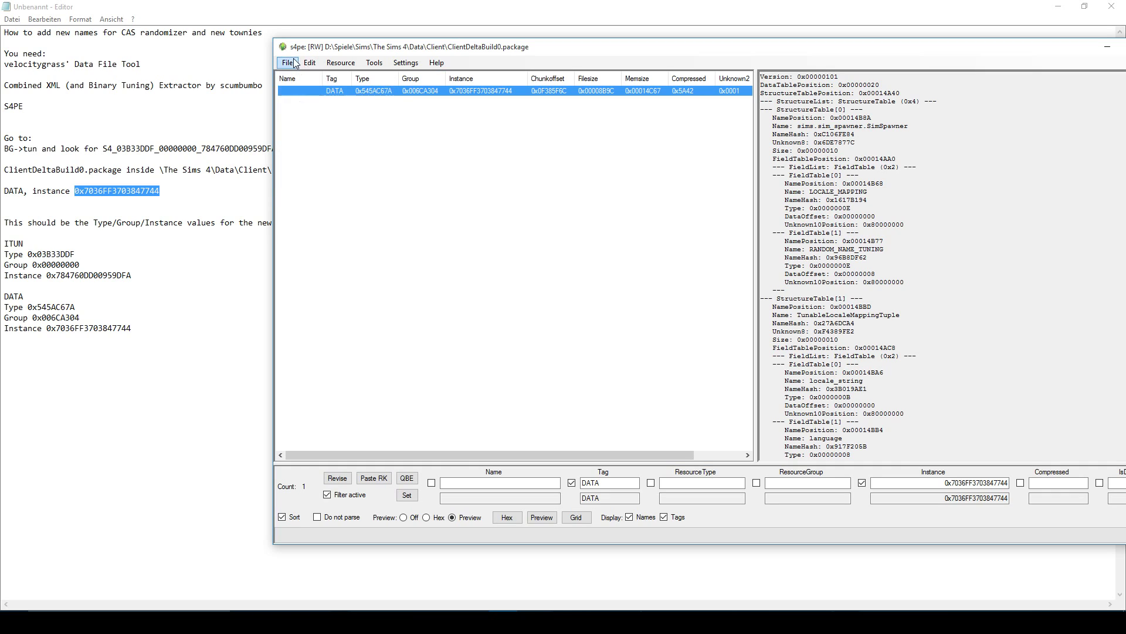
right_click(403, 96)
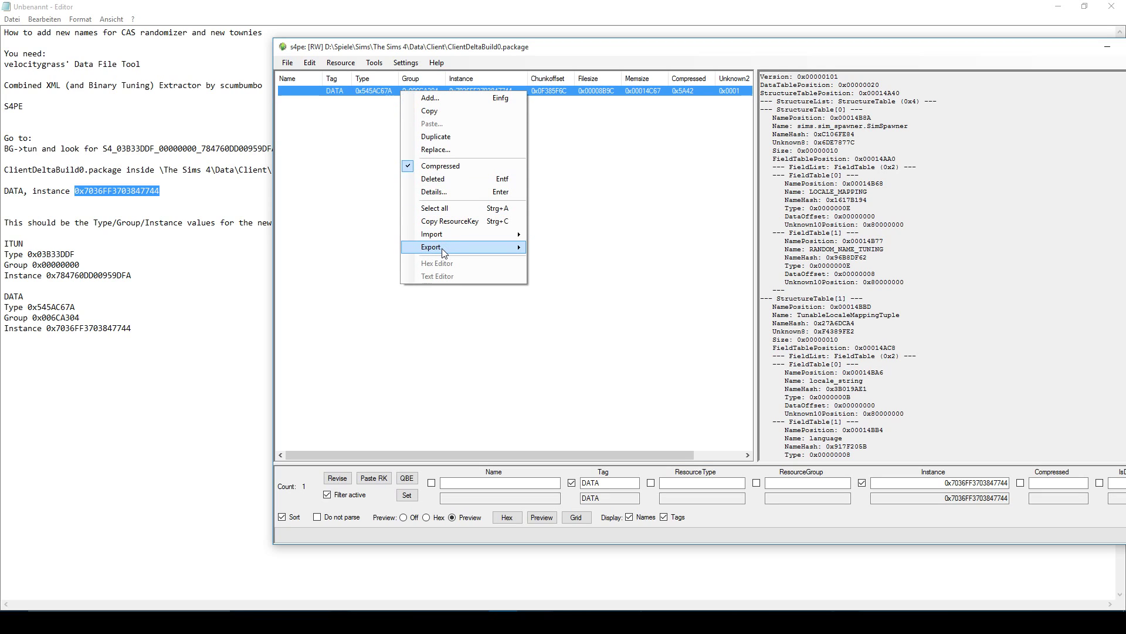
mouse_move(455, 249)
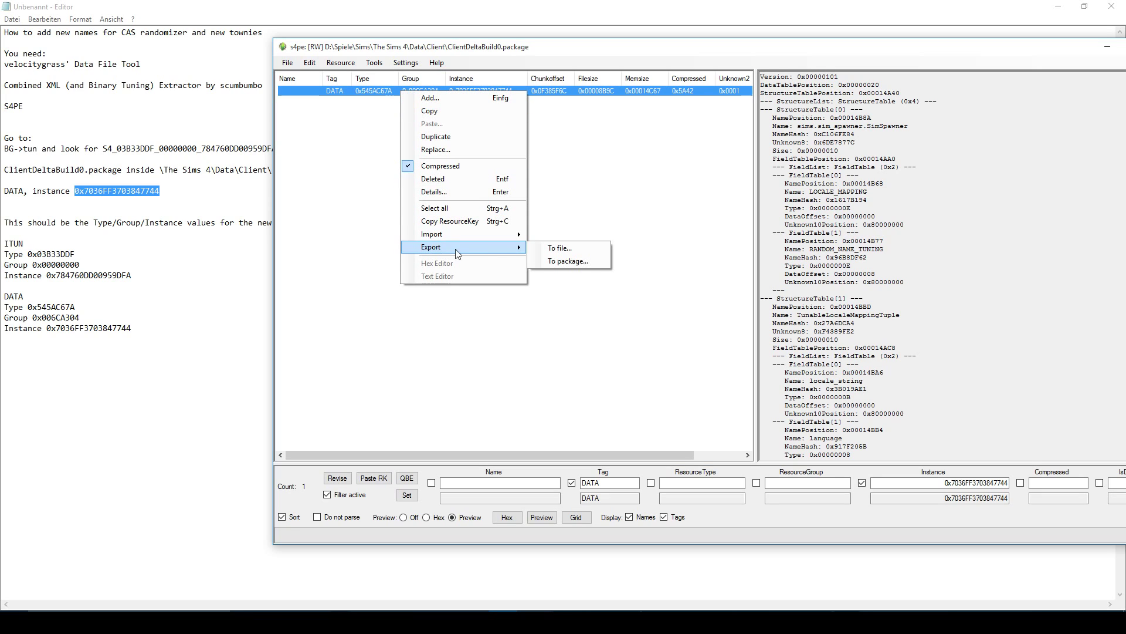
click(538, 248)
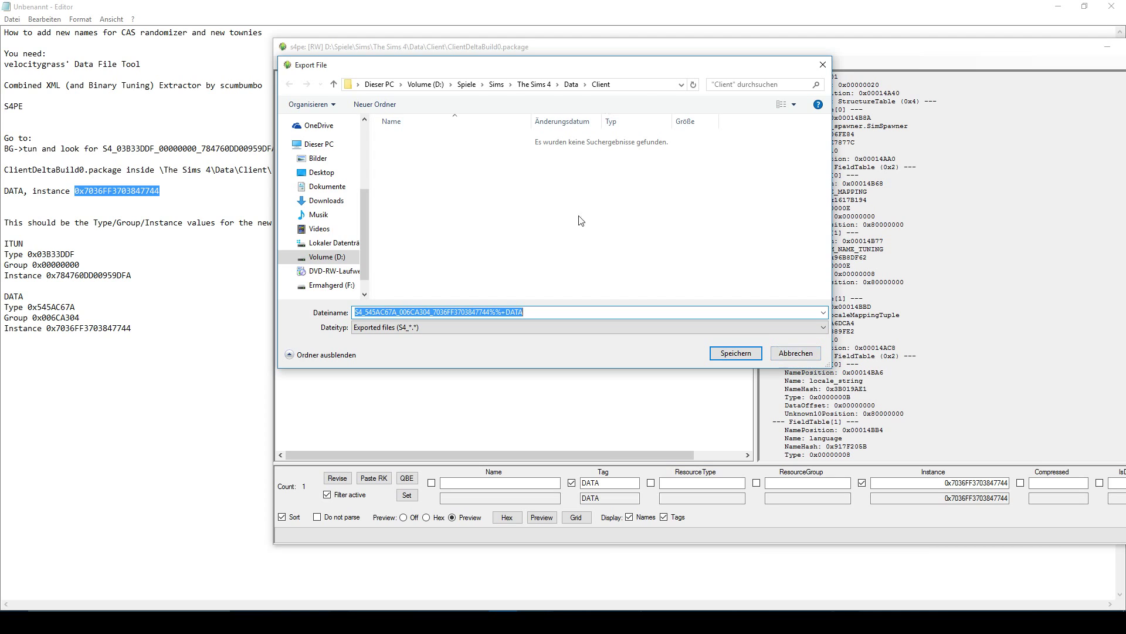
click(794, 357)
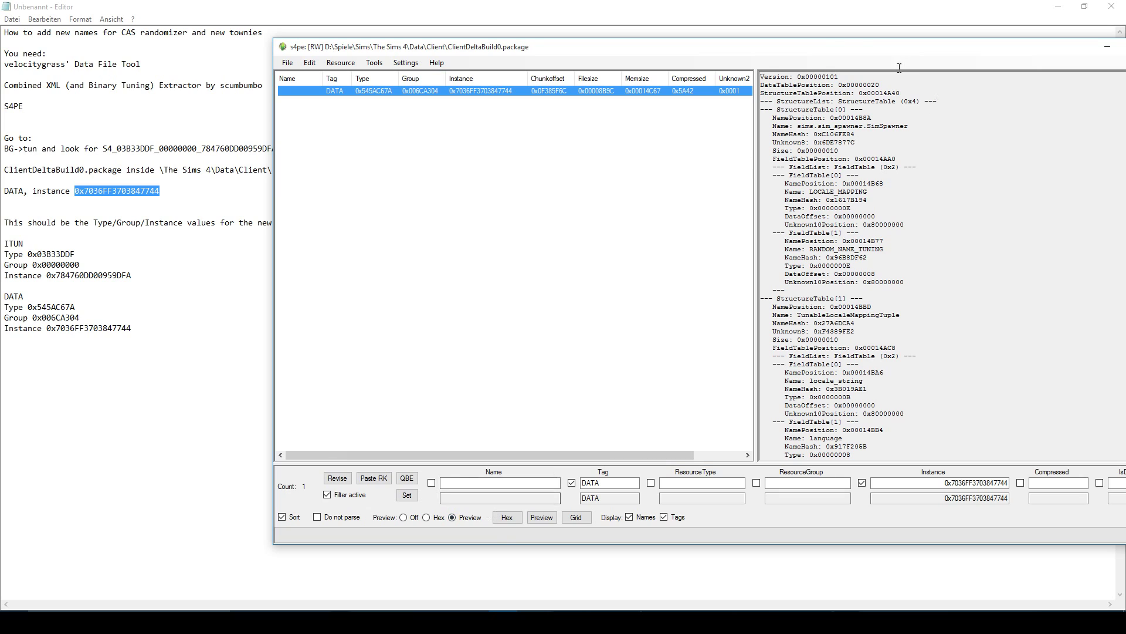
drag(841, 53, 652, 59)
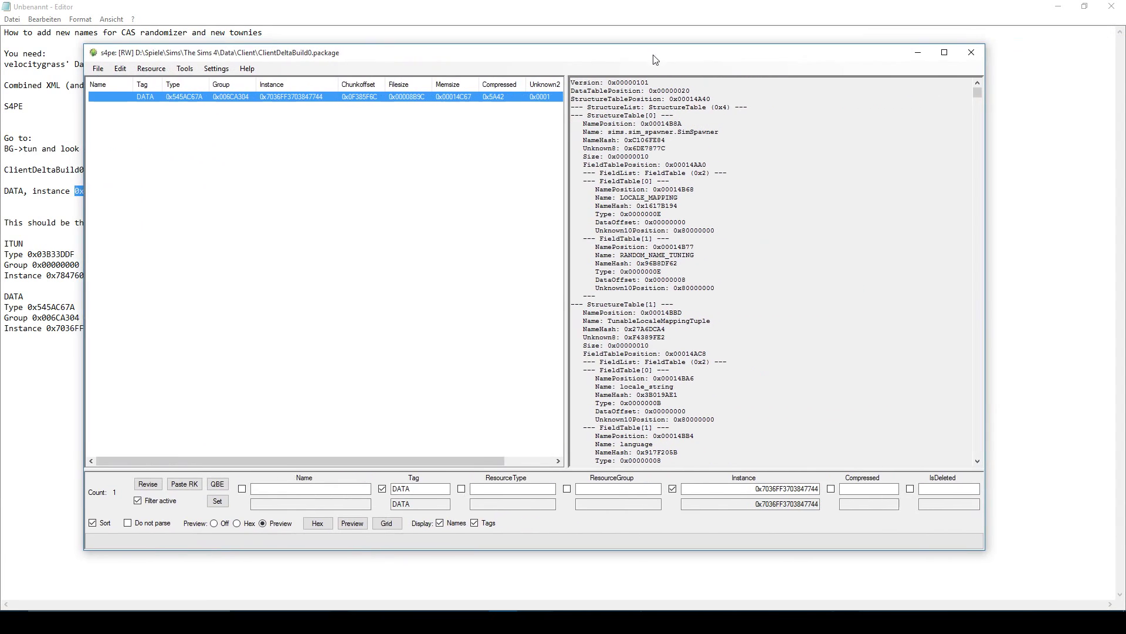
click(918, 55)
click(455, 622)
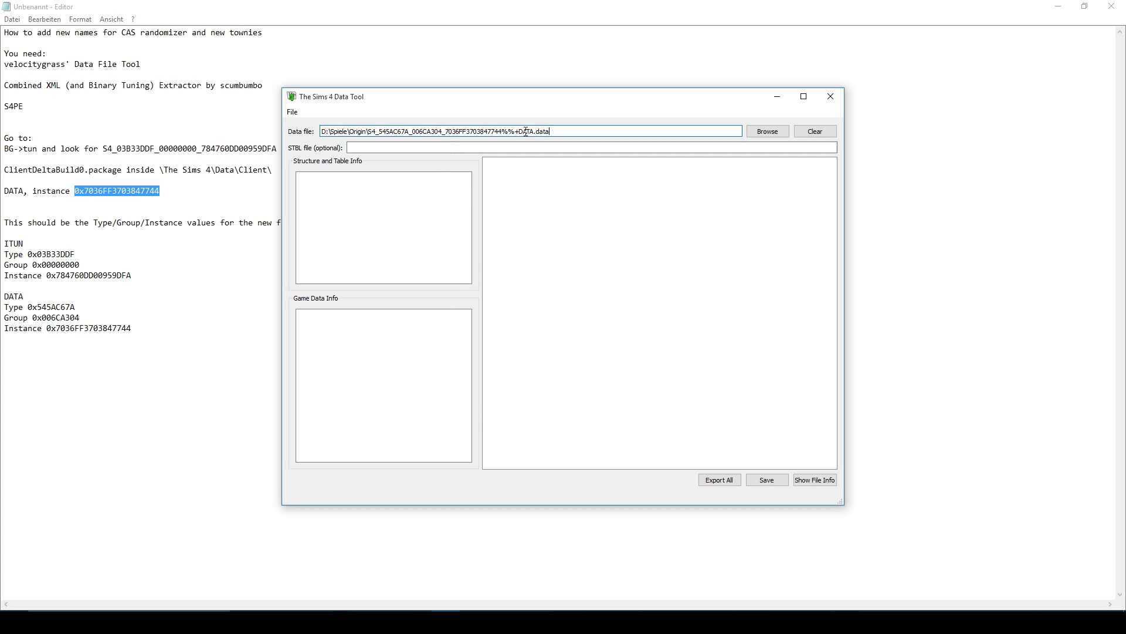
click(479, 131)
click(766, 131)
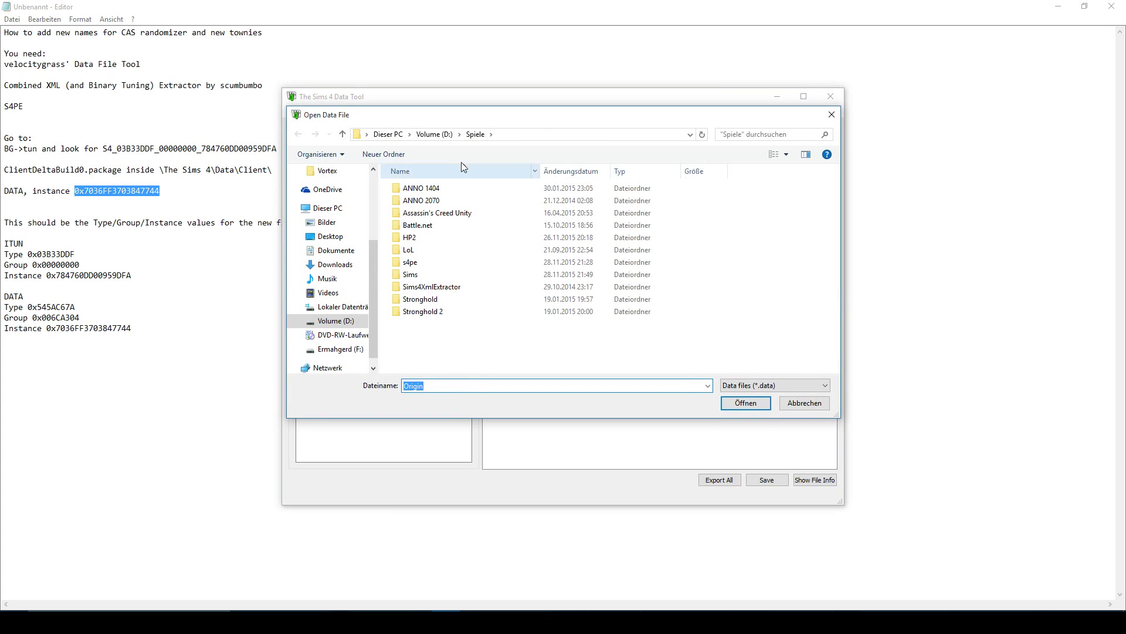
double_click(434, 274)
click(448, 299)
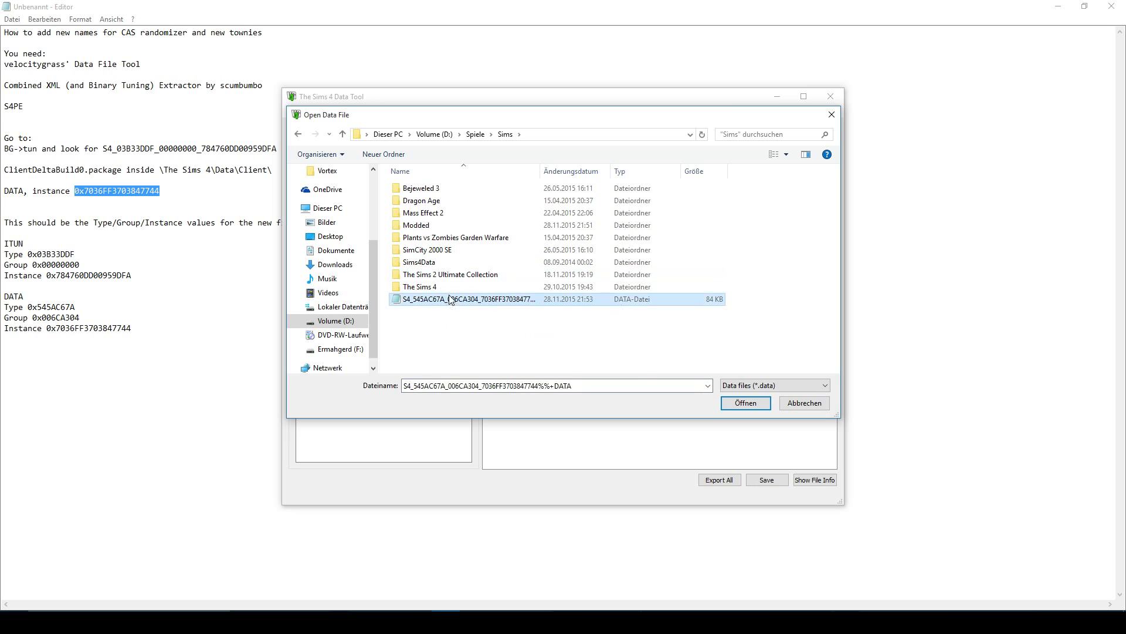
click(740, 407)
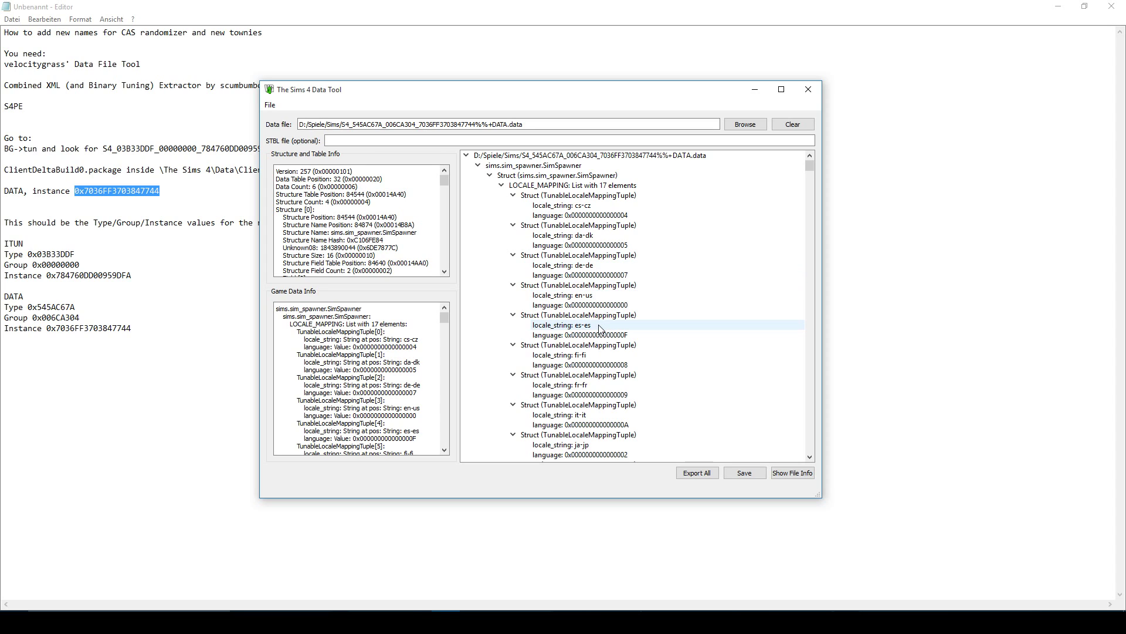
Step: Examine the LOCALE_MAPPING entries pairing each locale string with its language value, and the start of RANDOM_NAME_TUNING
scroll(608, 280, down, 2)
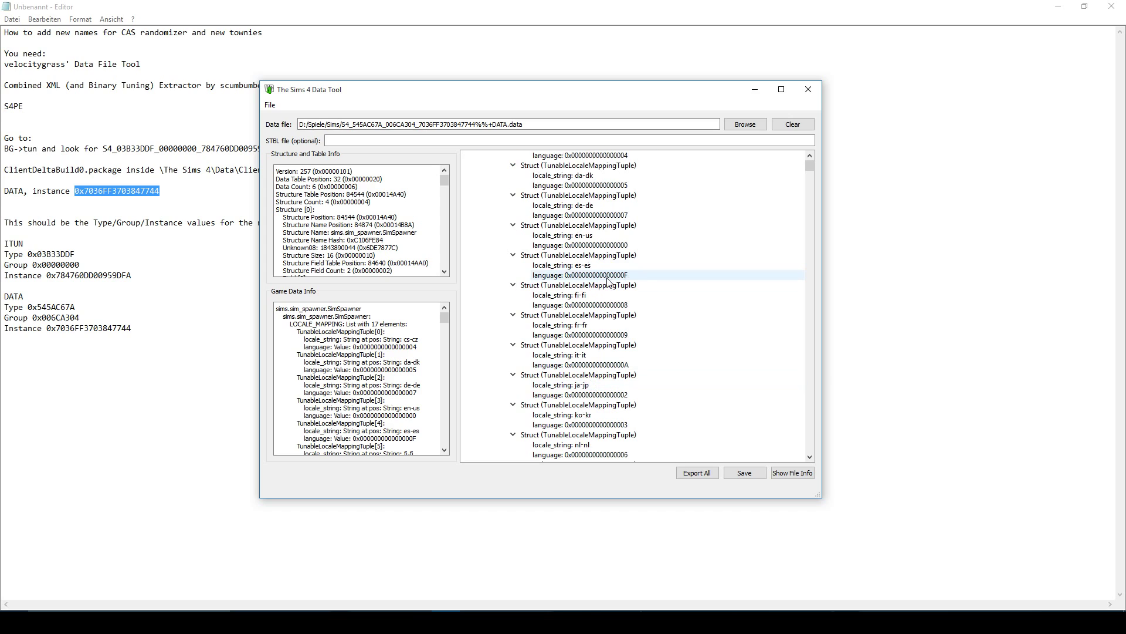
scroll(608, 281, down, 1)
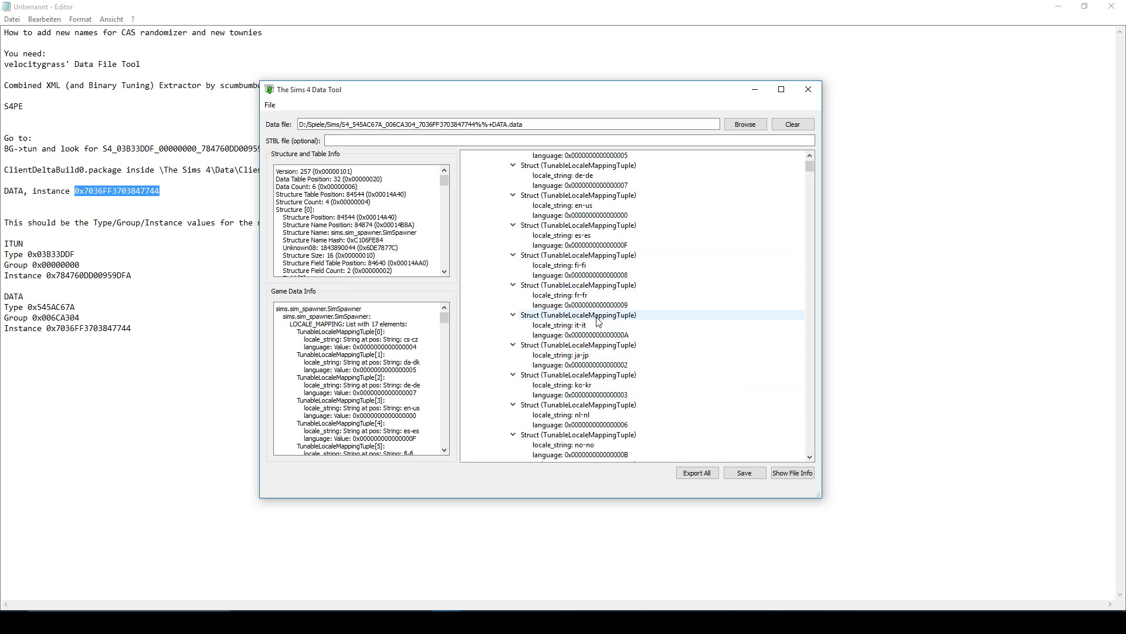
scroll(610, 290, down, 8)
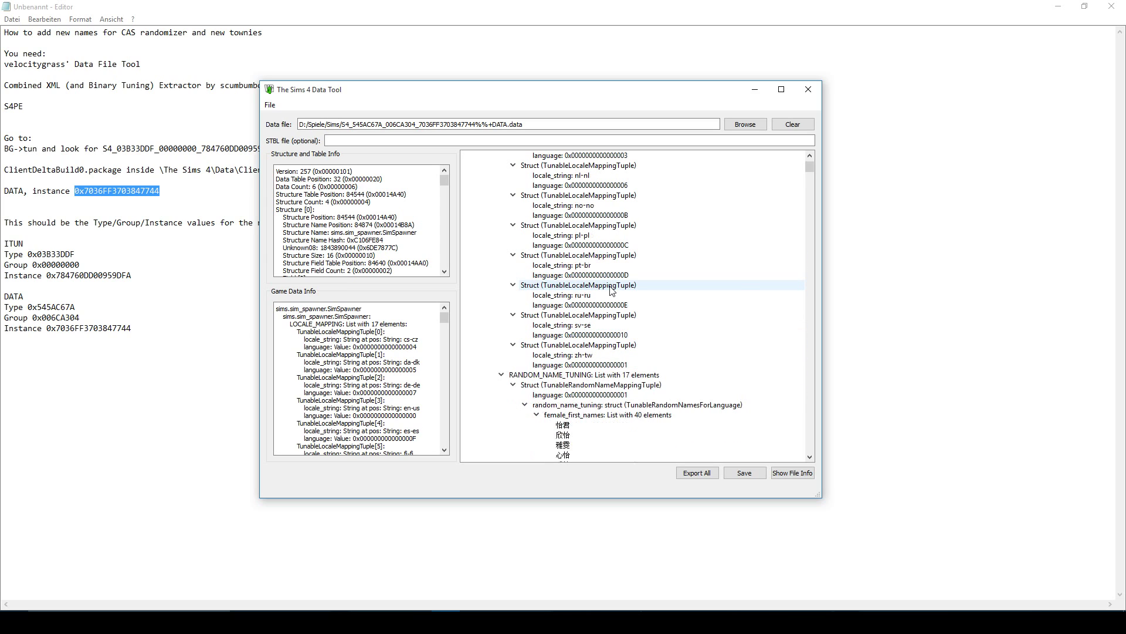
scroll(612, 290, up, 12)
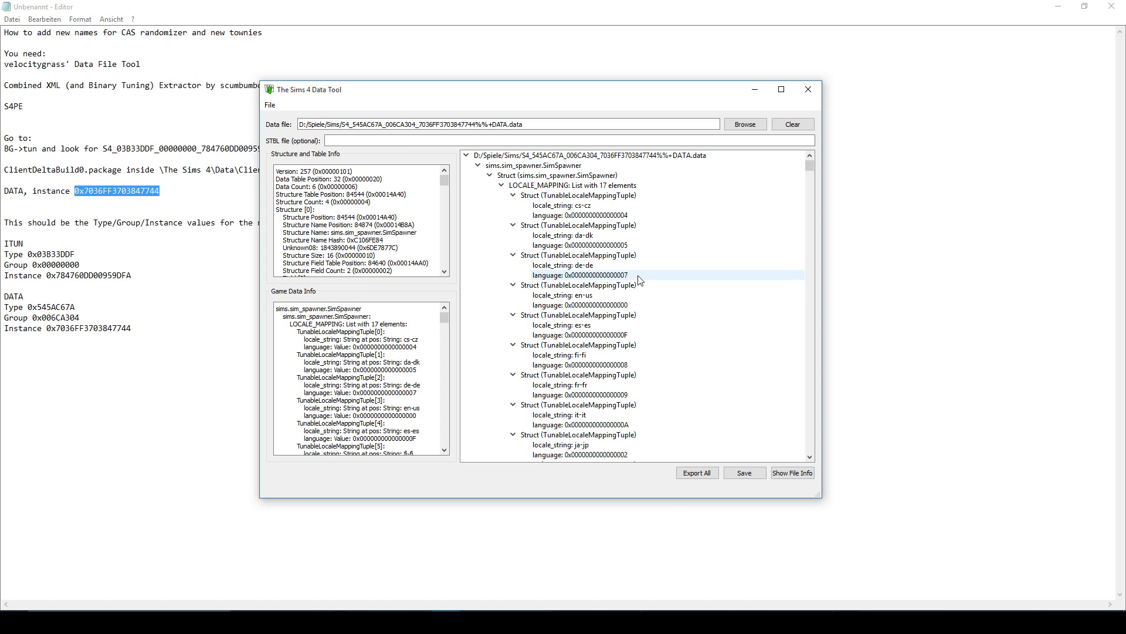
click(639, 275)
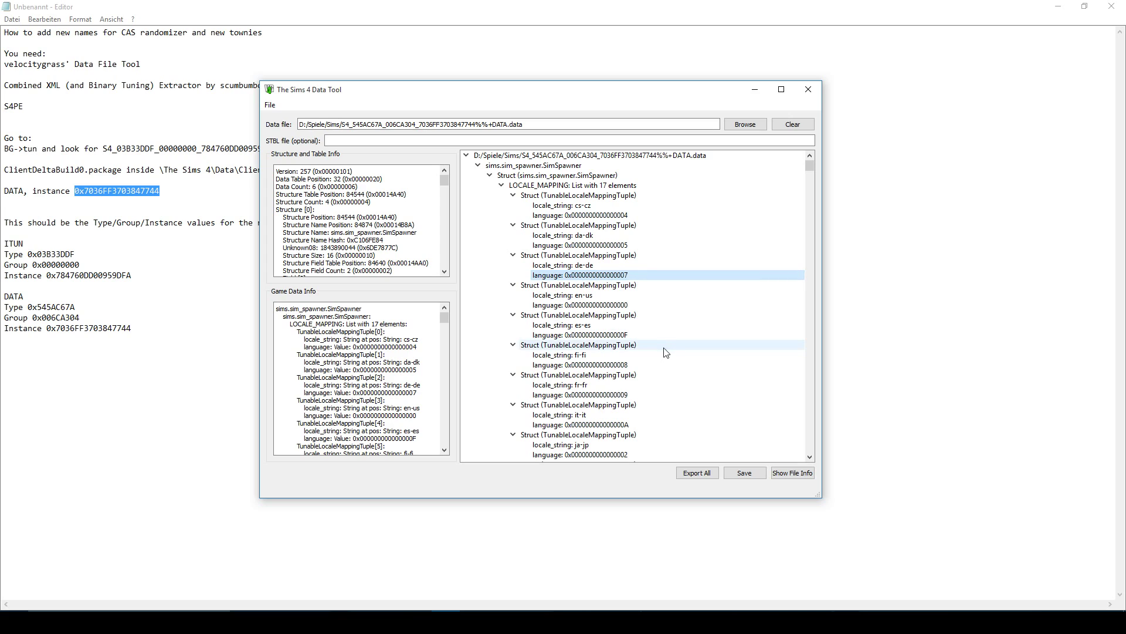
scroll(654, 340, down, 6)
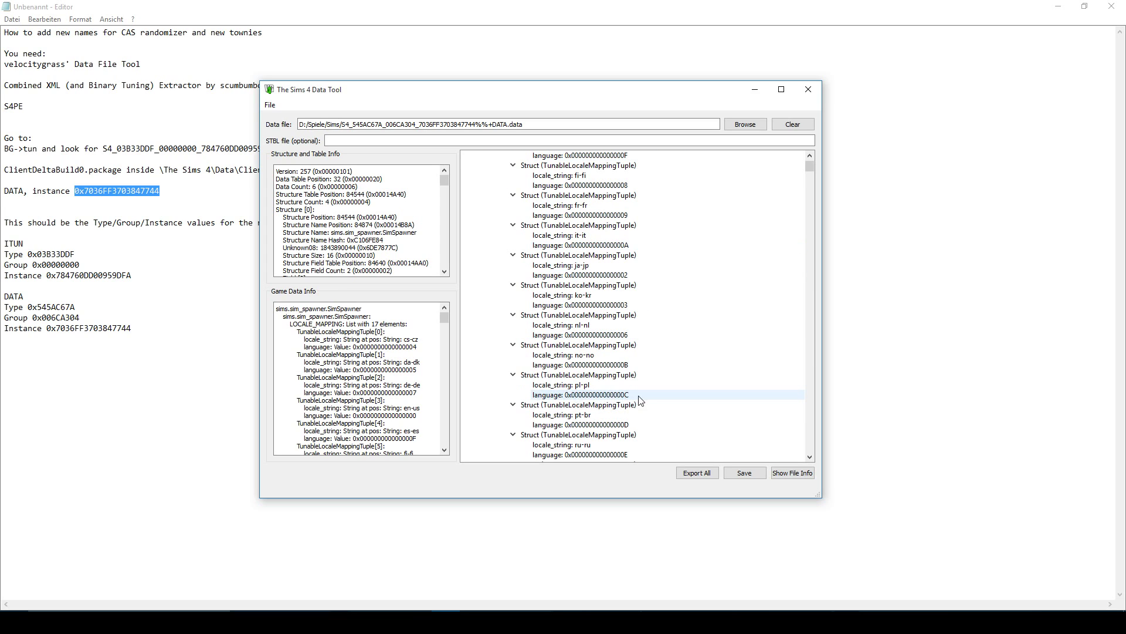
scroll(651, 293, up, 3)
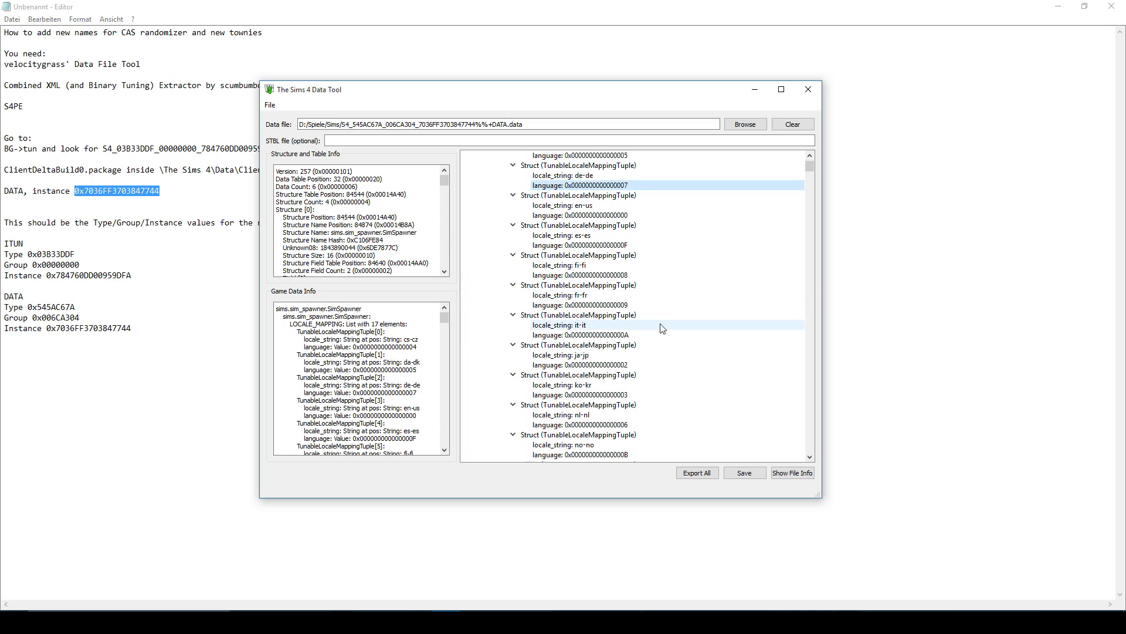
scroll(662, 329, down, 13)
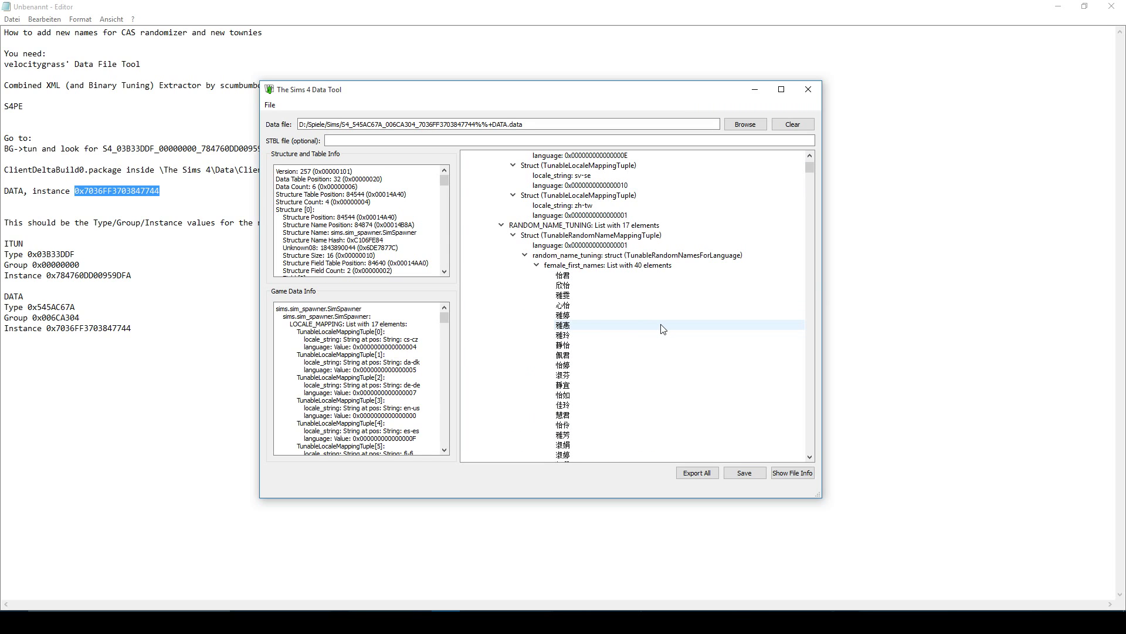
scroll(663, 329, down, 15)
scroll(662, 328, down, 20)
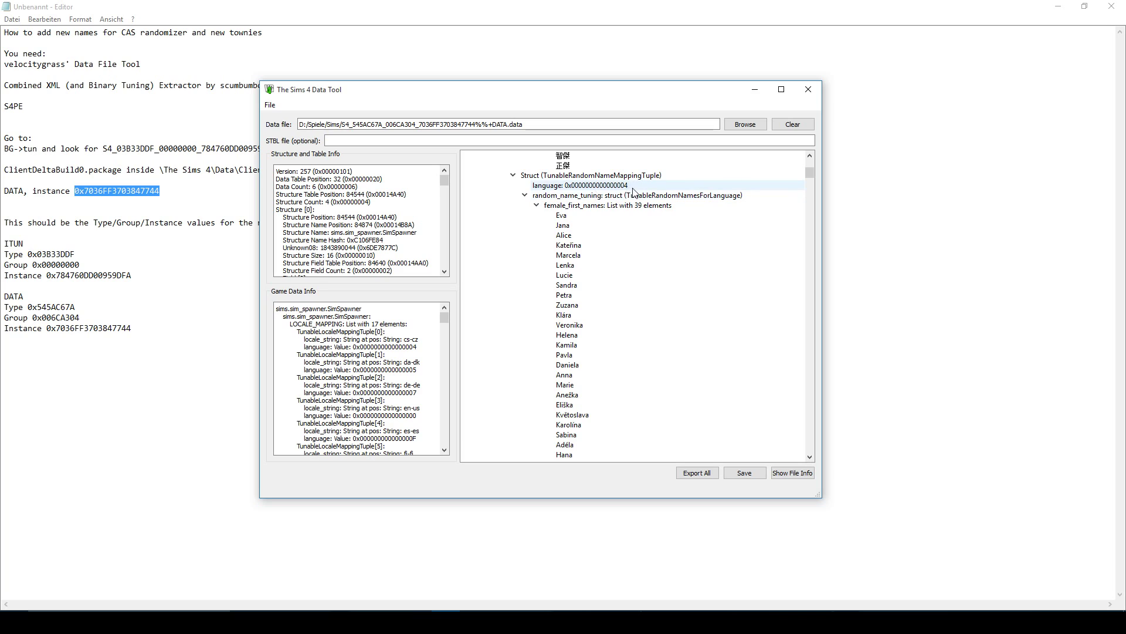
scroll(608, 369, down, 20)
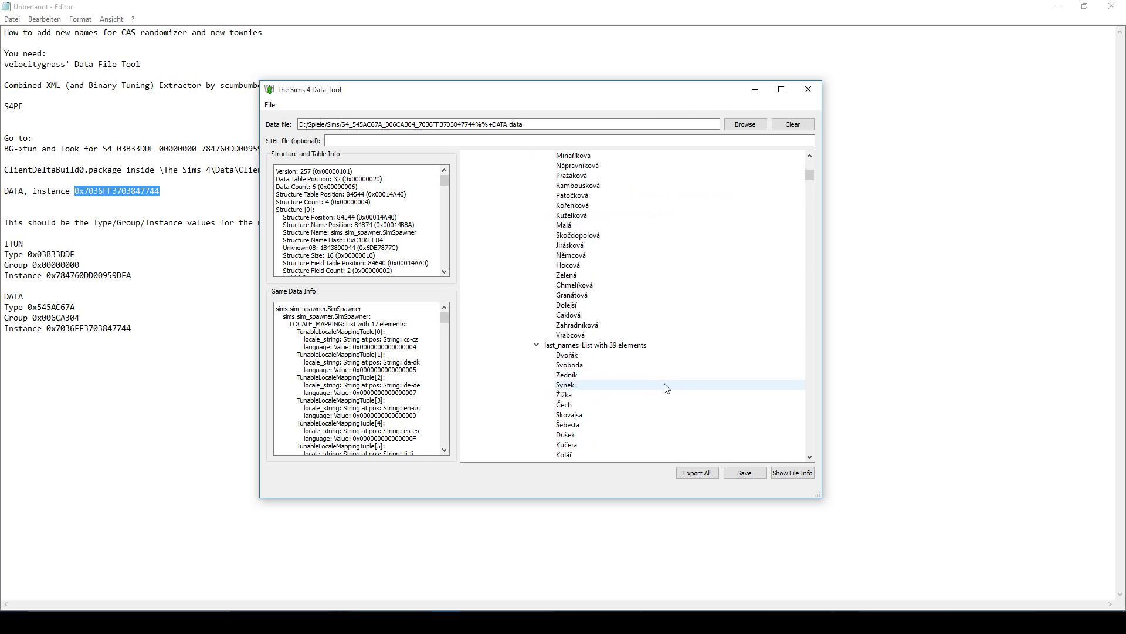
scroll(651, 390, down, 20)
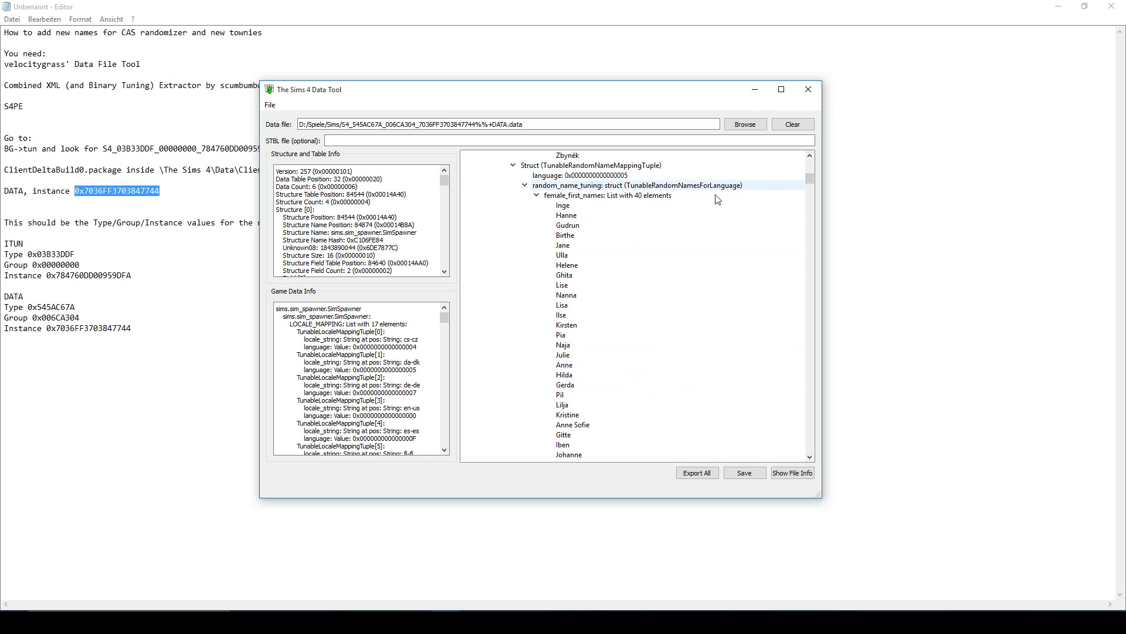
scroll(717, 234, down, 13)
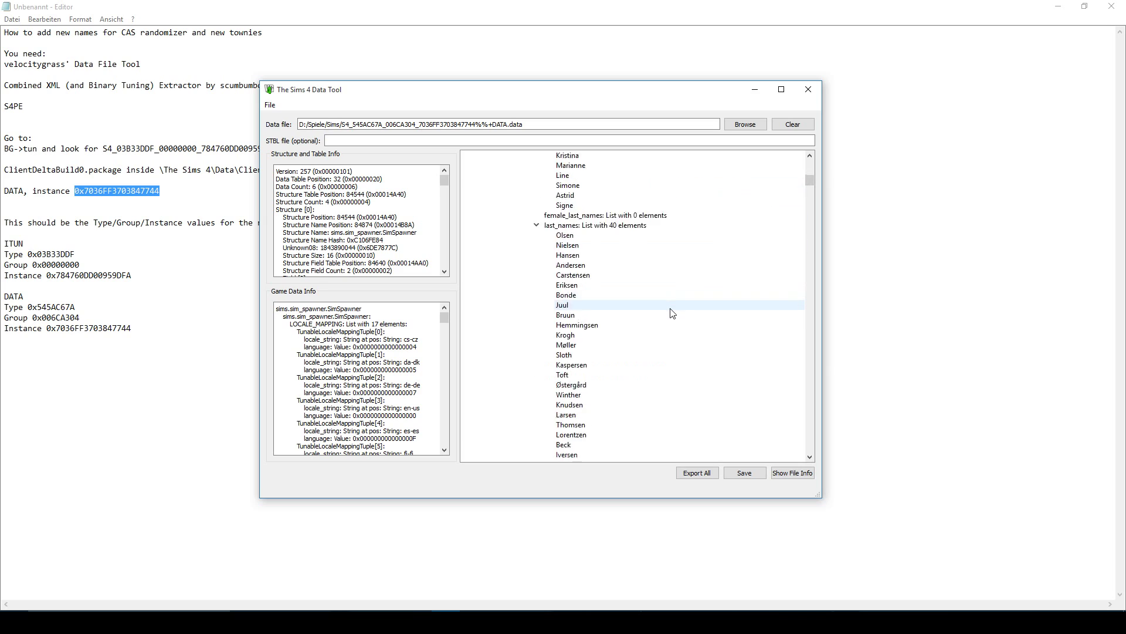
scroll(673, 313, down, 20)
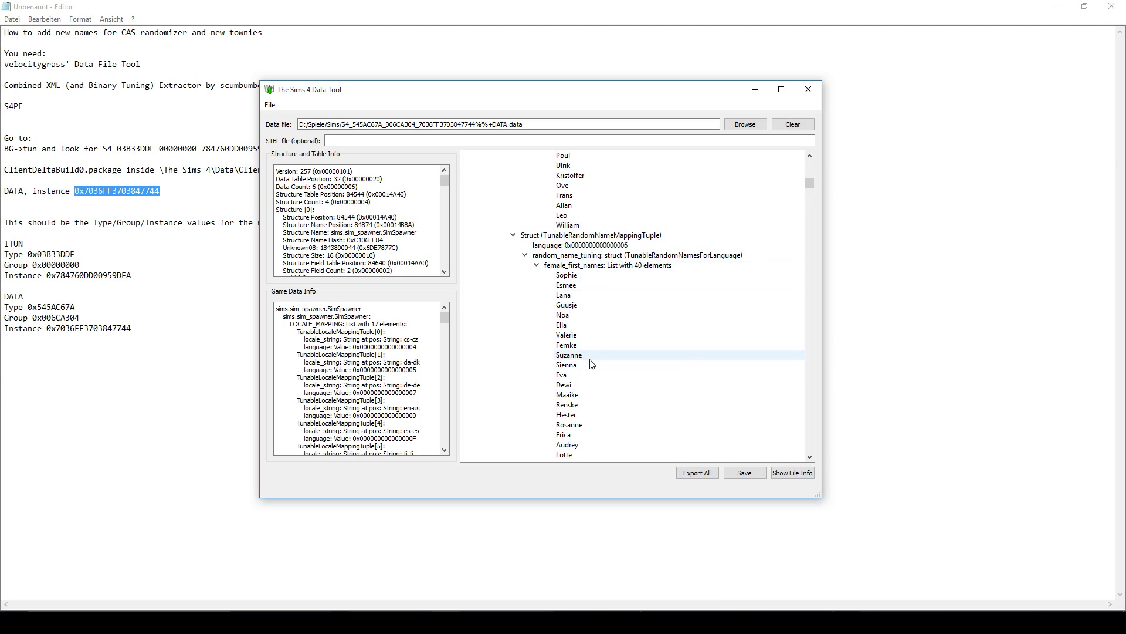
click(610, 249)
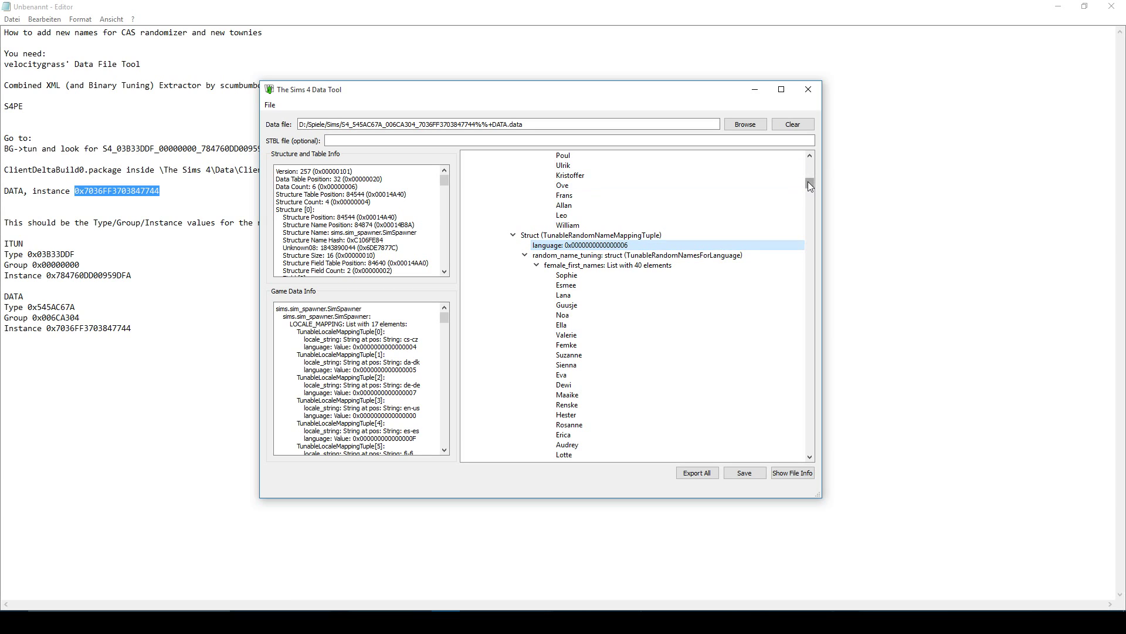
drag(808, 182, 809, 155)
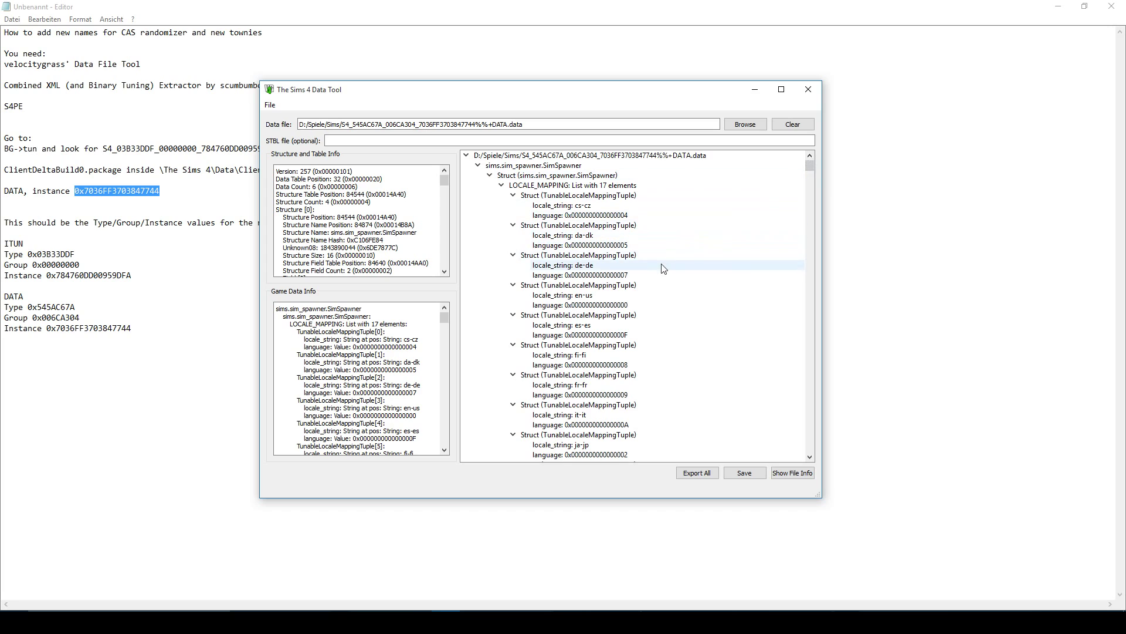
scroll(646, 271, down, 3)
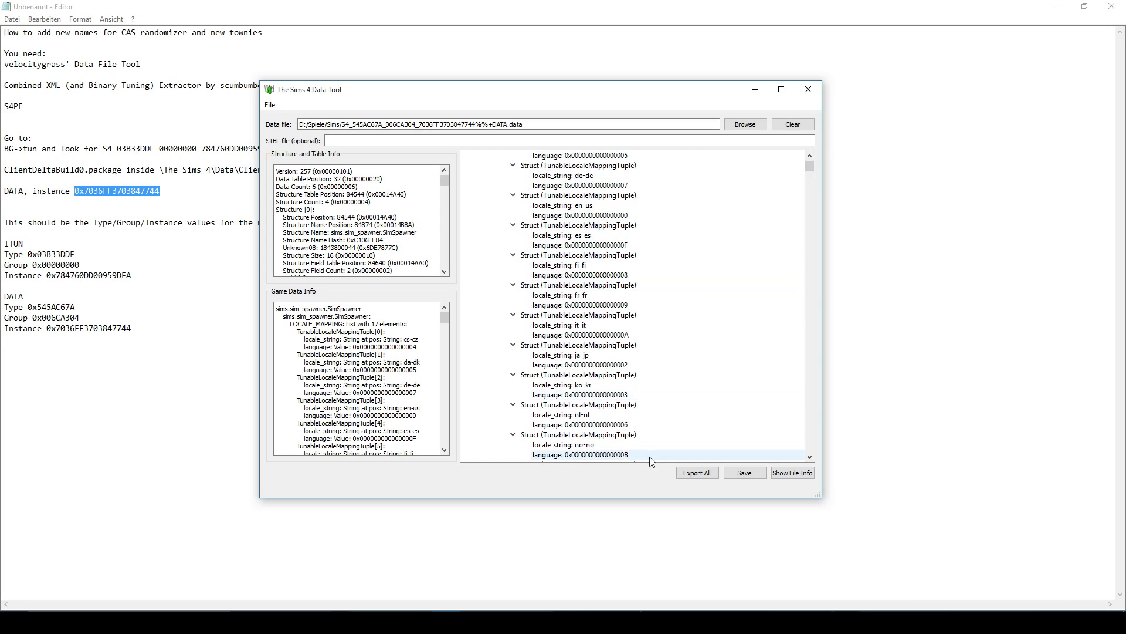
click(597, 425)
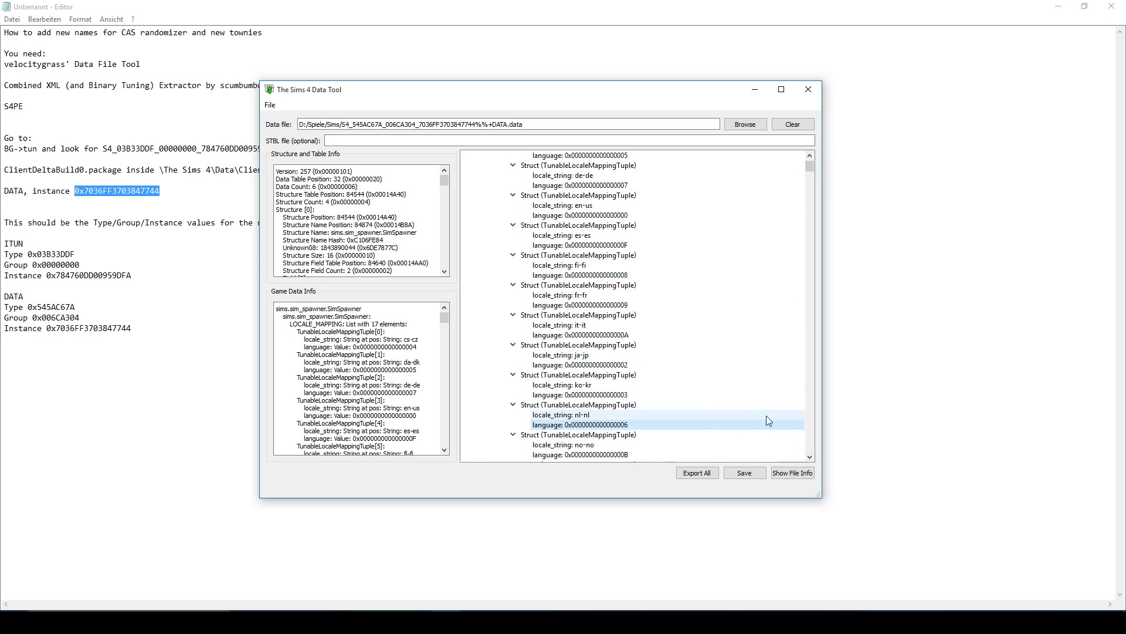
scroll(745, 421, down, 15)
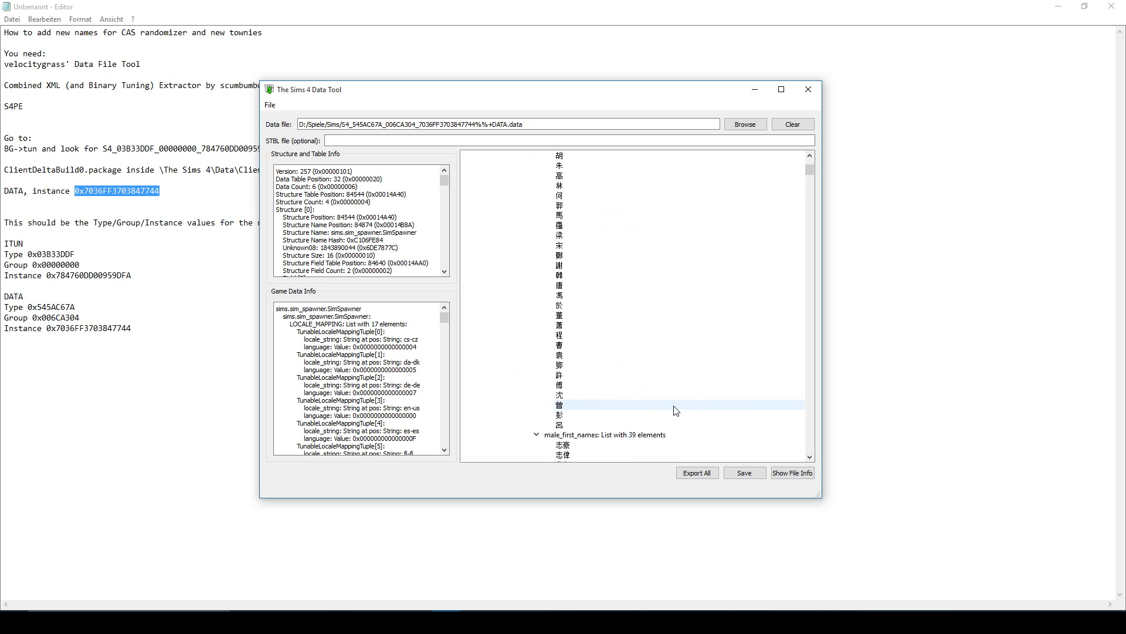
scroll(675, 411, down, 10)
scroll(676, 410, down, 10)
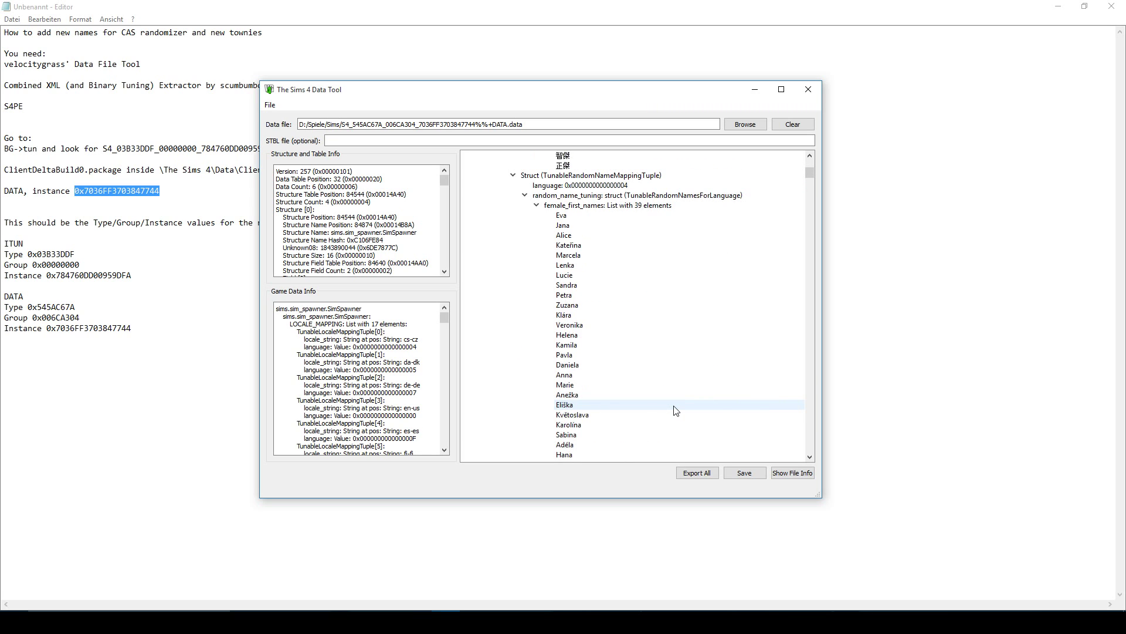
scroll(675, 410, down, 15)
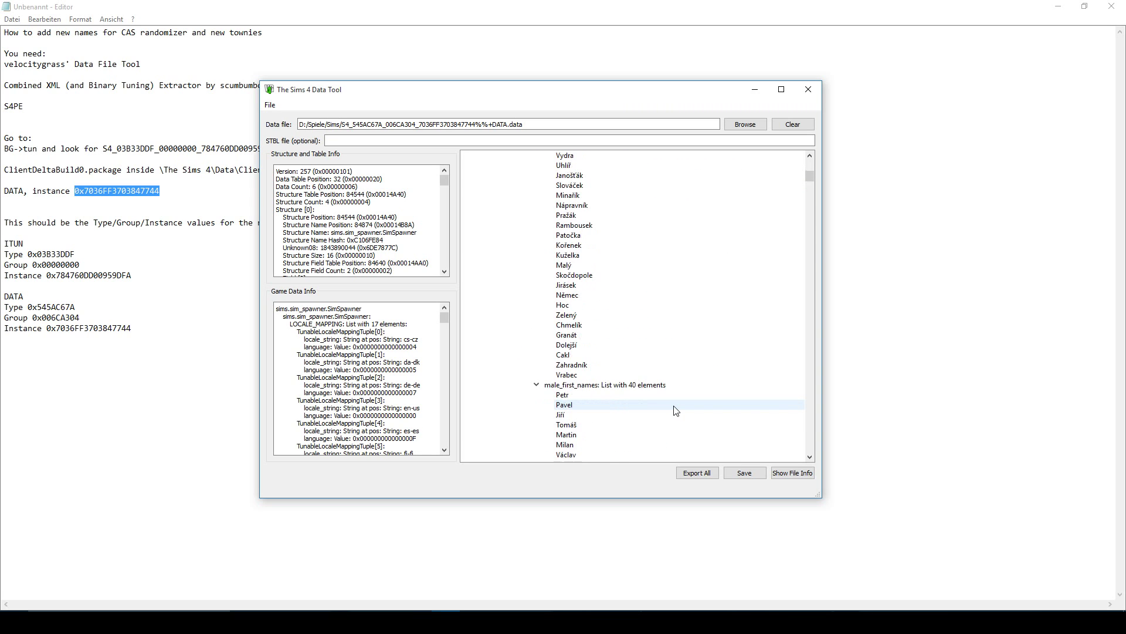
scroll(676, 410, down, 20)
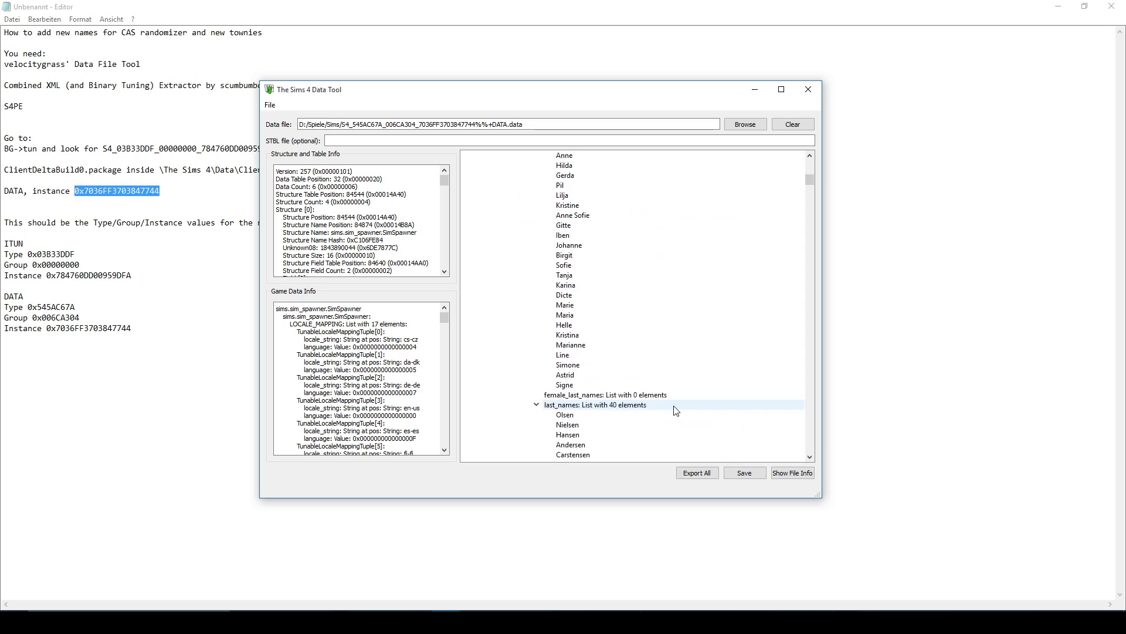
scroll(675, 410, down, 7)
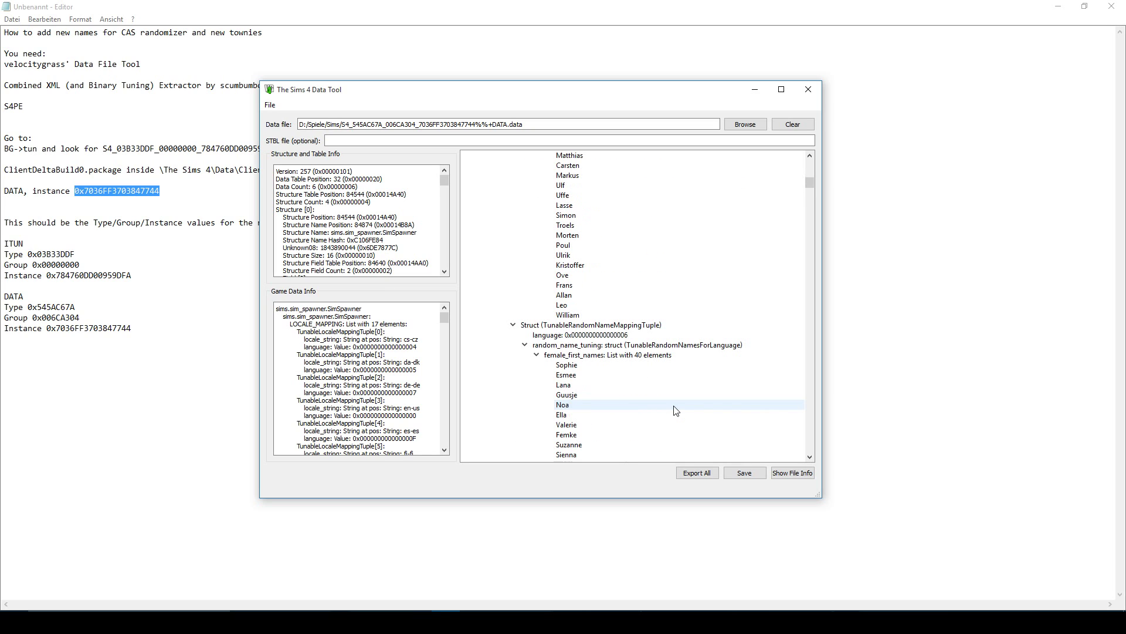
click(707, 334)
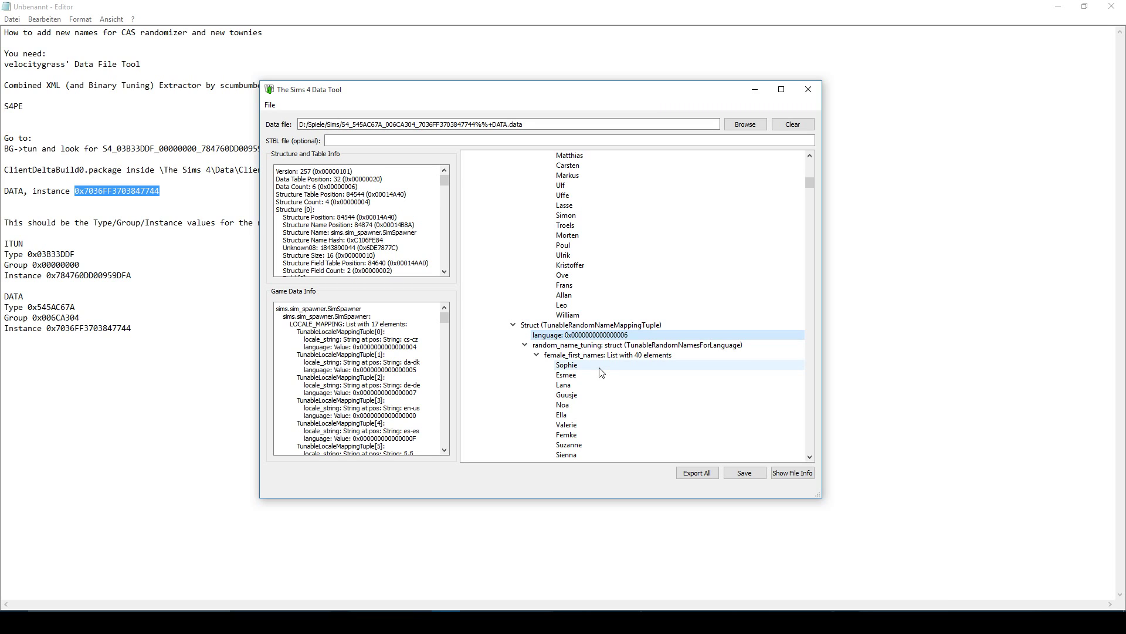
scroll(601, 373, down, 13)
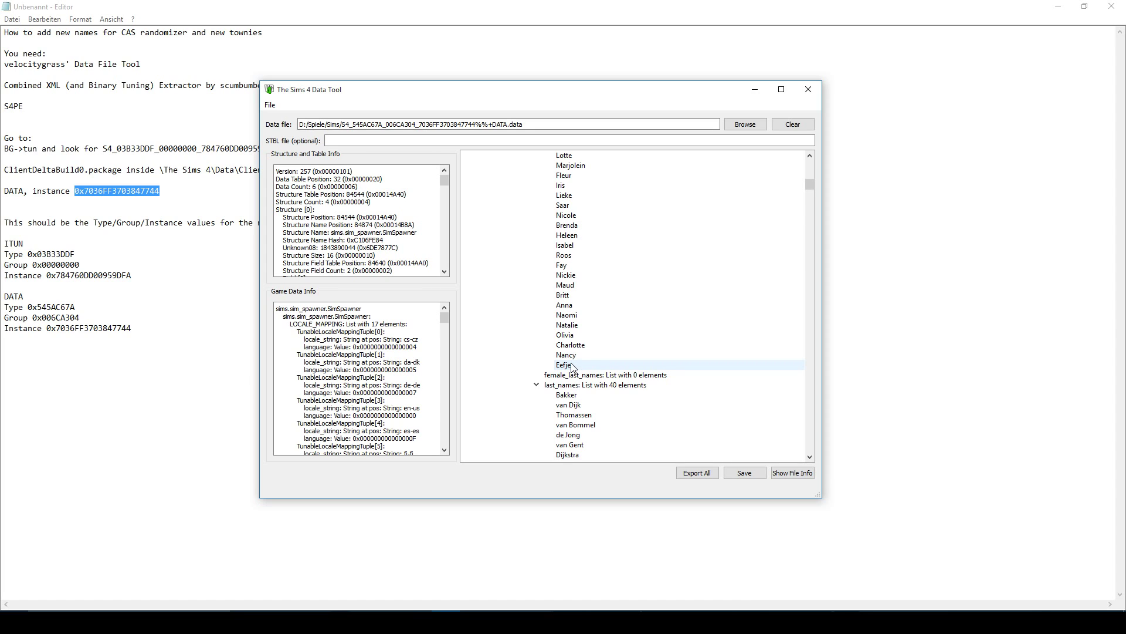
click(570, 365)
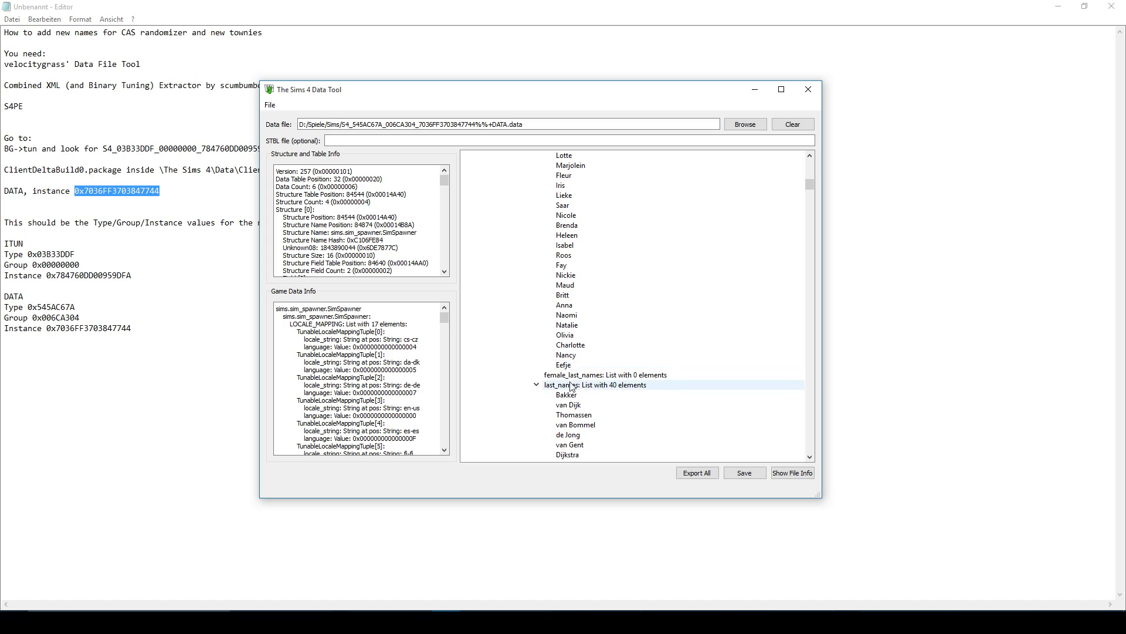
right_click(570, 367)
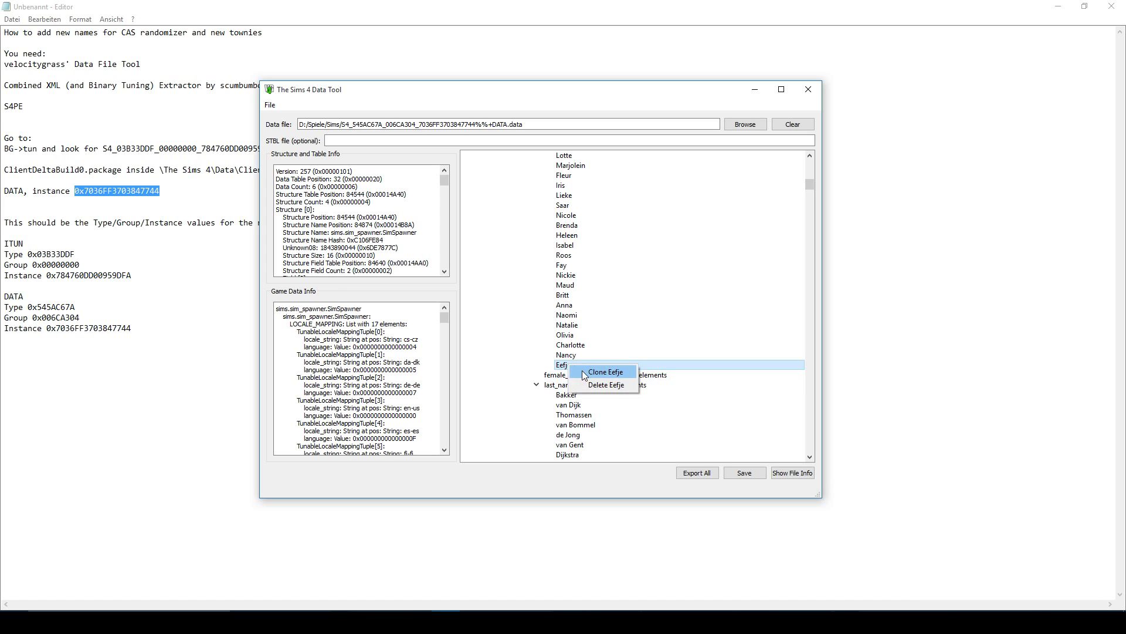
click(584, 374)
right_click(579, 375)
click(579, 378)
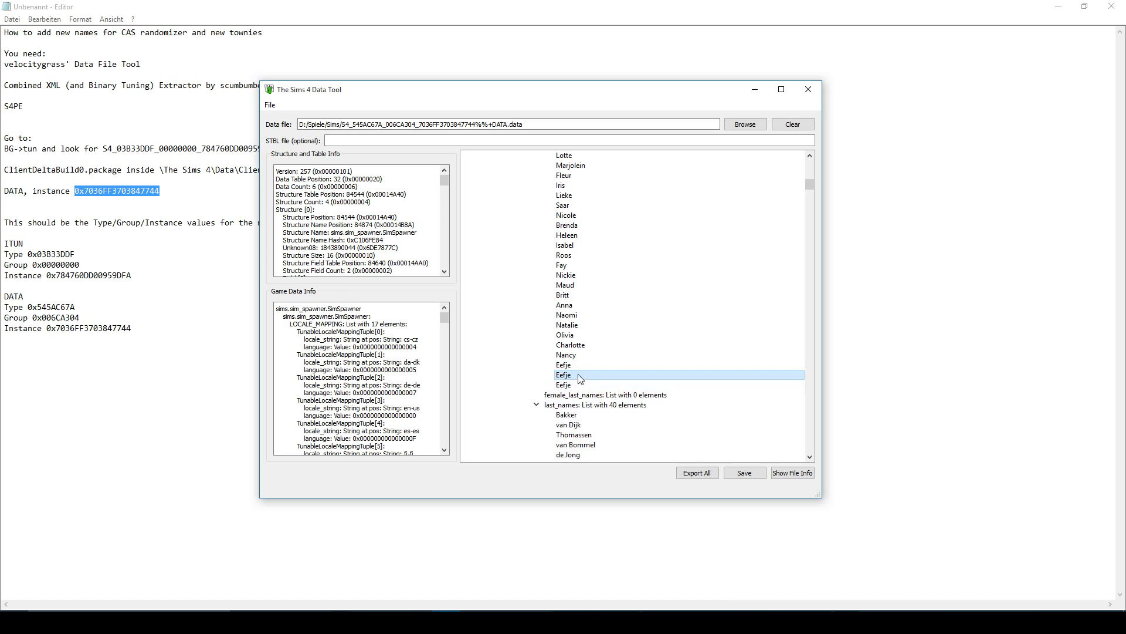
right_click(581, 376)
click(585, 380)
right_click(587, 375)
click(596, 382)
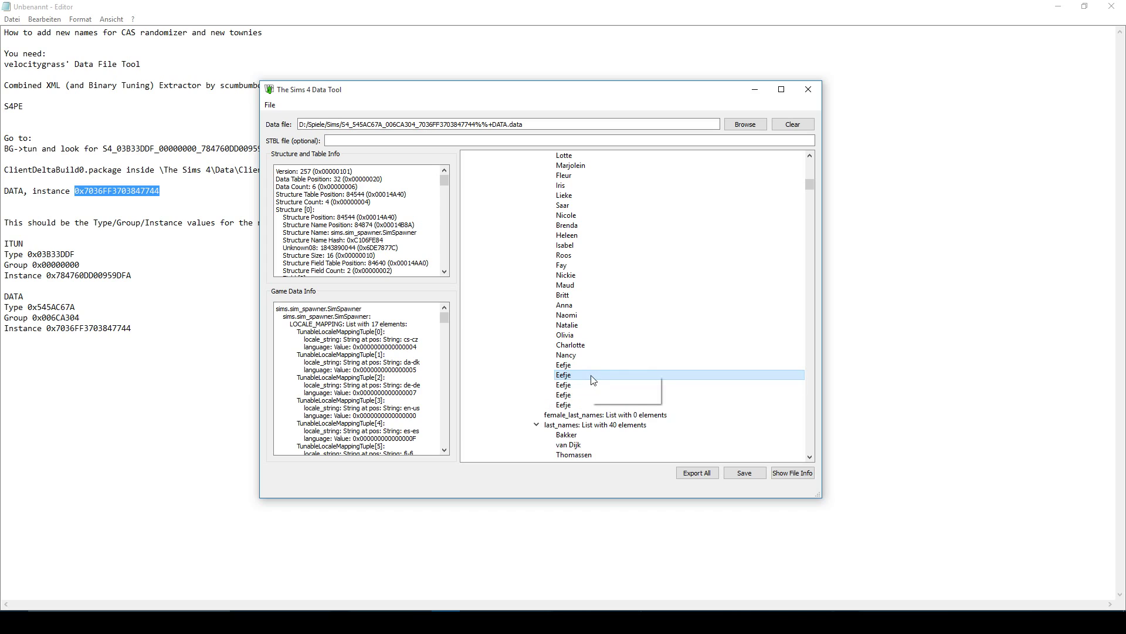
right_click(601, 378)
click(610, 385)
right_click(600, 376)
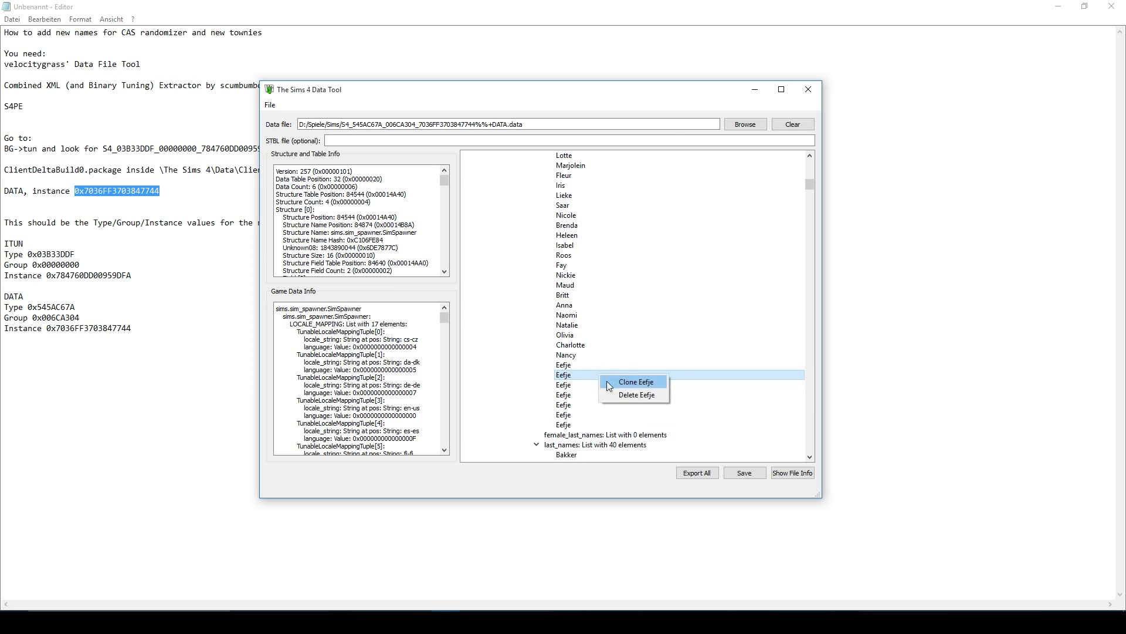
click(609, 383)
right_click(602, 376)
click(611, 385)
right_click(606, 376)
click(606, 382)
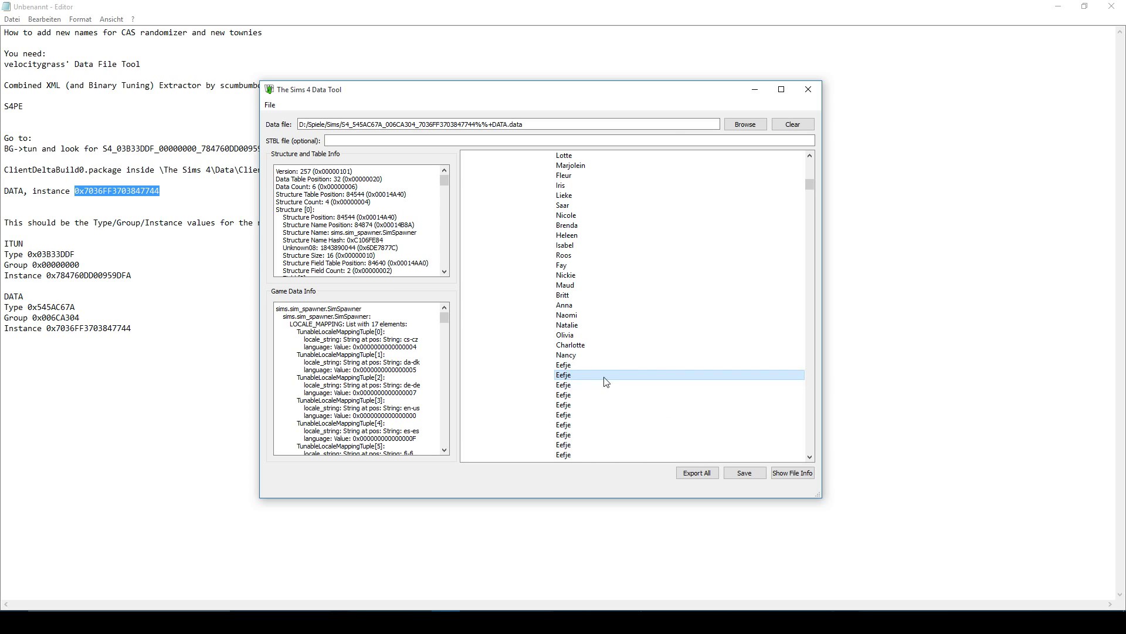
right_click(606, 382)
click(610, 384)
Step: Rename the first cloned Eefje entry to Julia and empty the clone directly below it
double_click(574, 376)
text(Julia)
key(Tab)
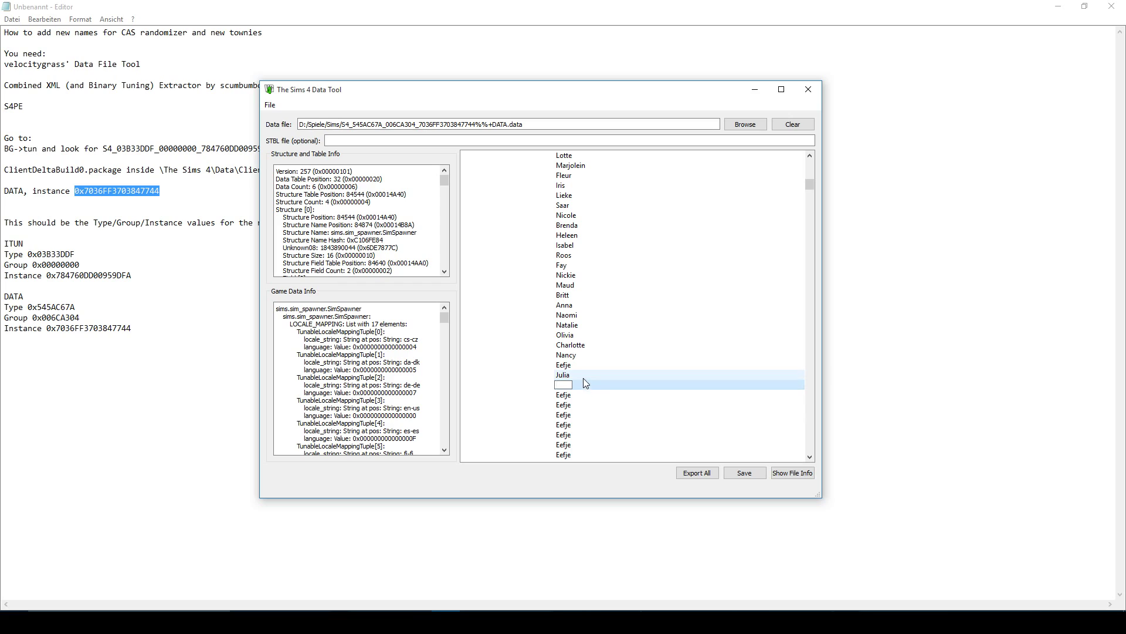
Step: Review the last_names and male_first_names lists of the same language, and return to the Julia entry in female_first_names
scroll(597, 393, down, 1)
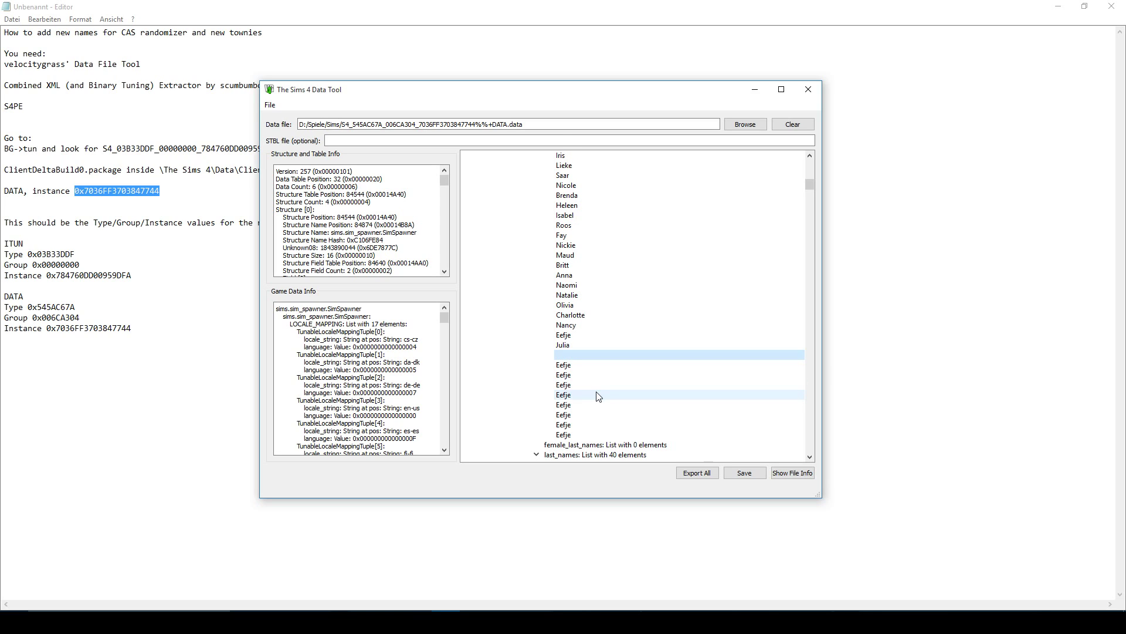
scroll(601, 376, down, 3)
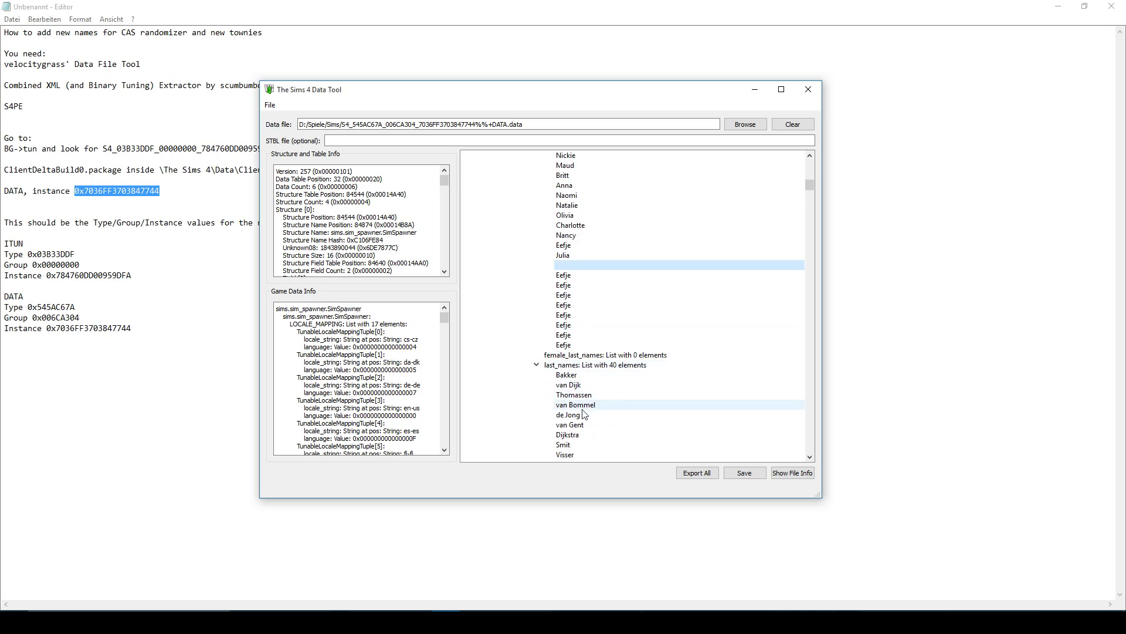
scroll(584, 413, down, 4)
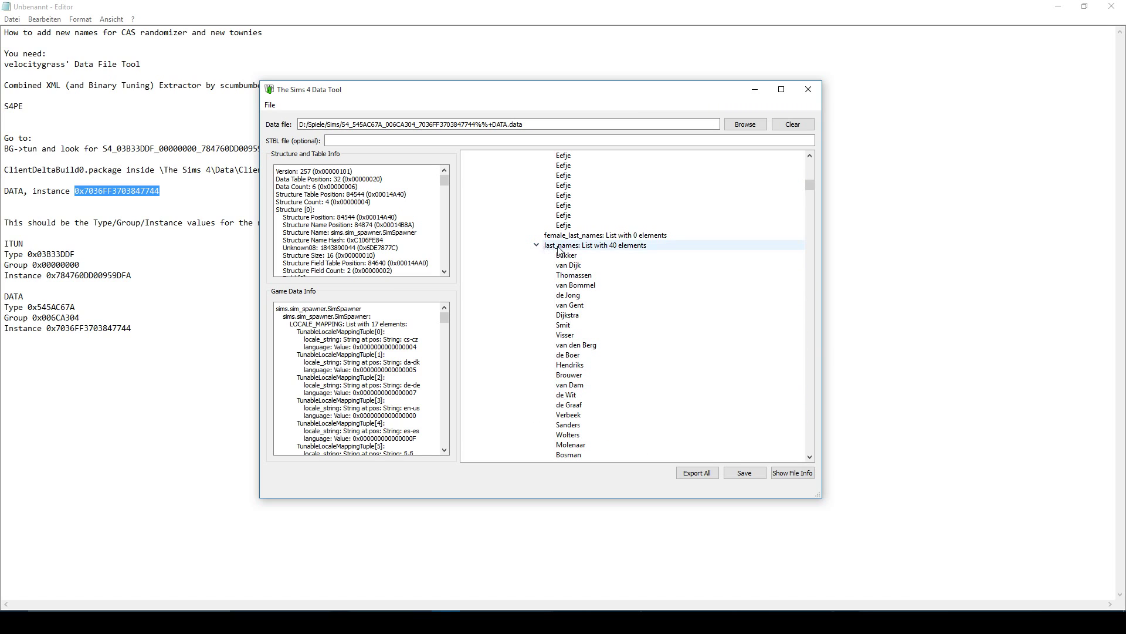
scroll(593, 328, down, 12)
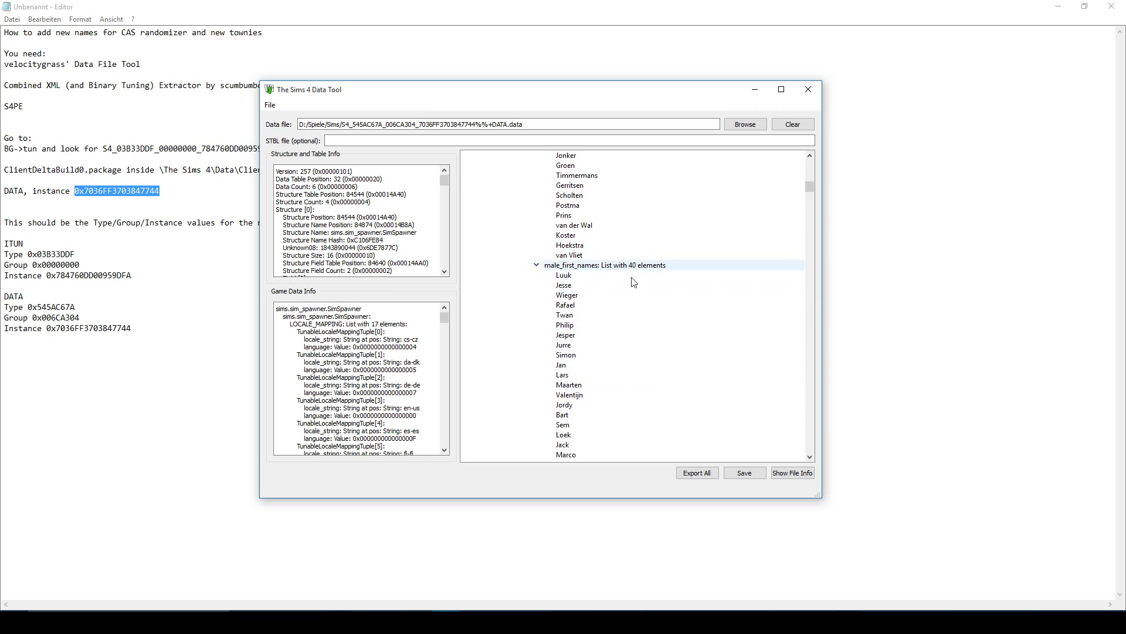
scroll(540, 317, up, 18)
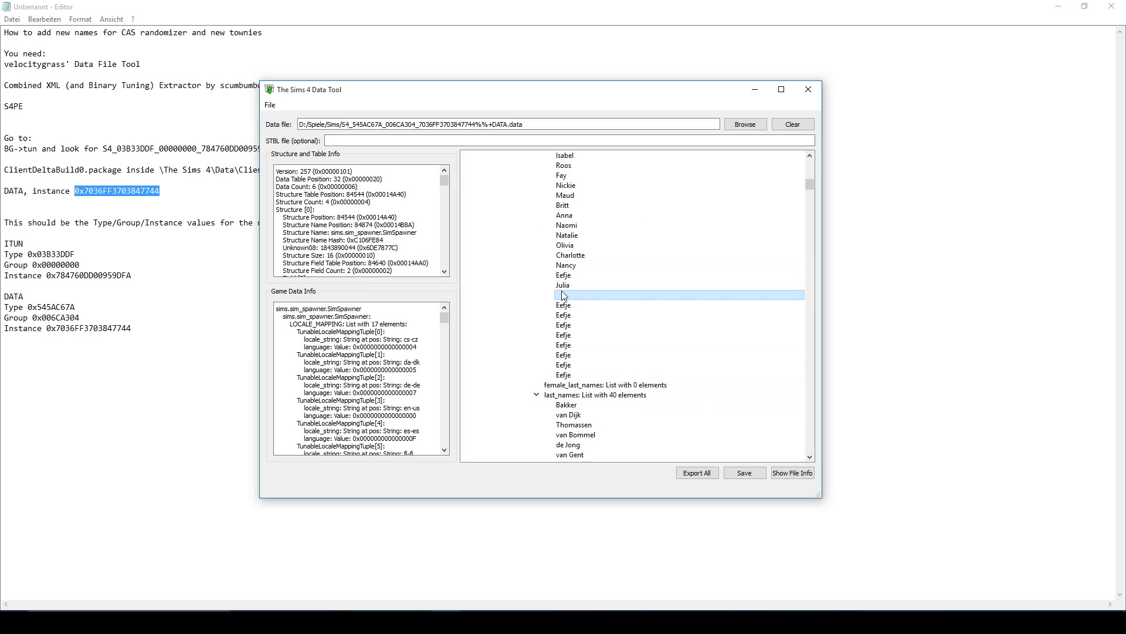
click(563, 296)
click(583, 284)
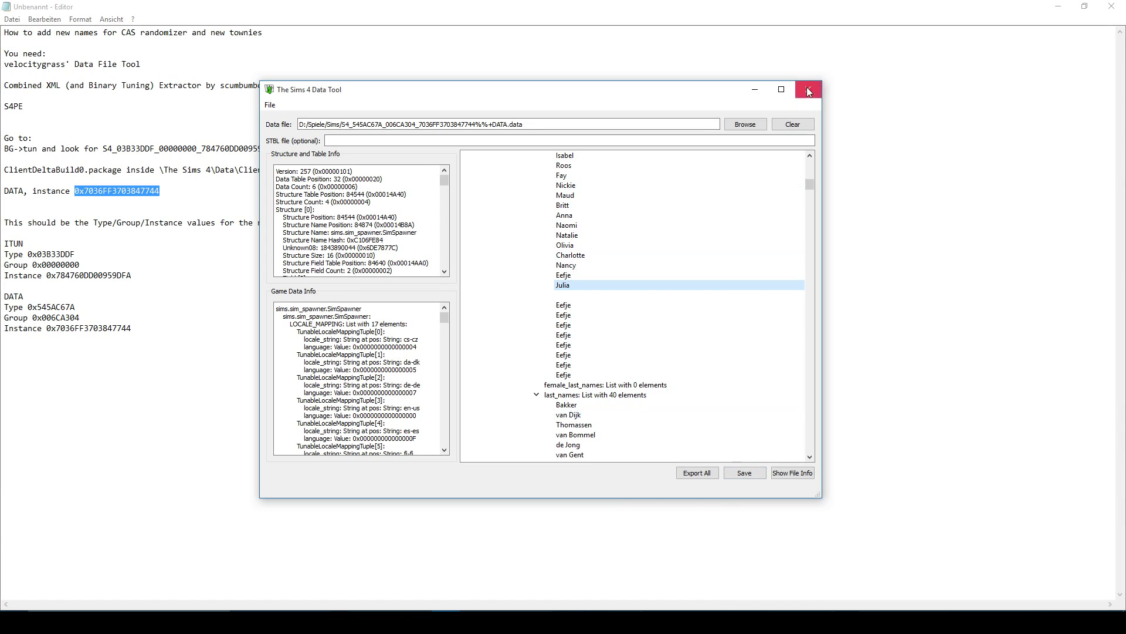
Step: Switch from the data tool to s4pe and create a new empty package
click(756, 89)
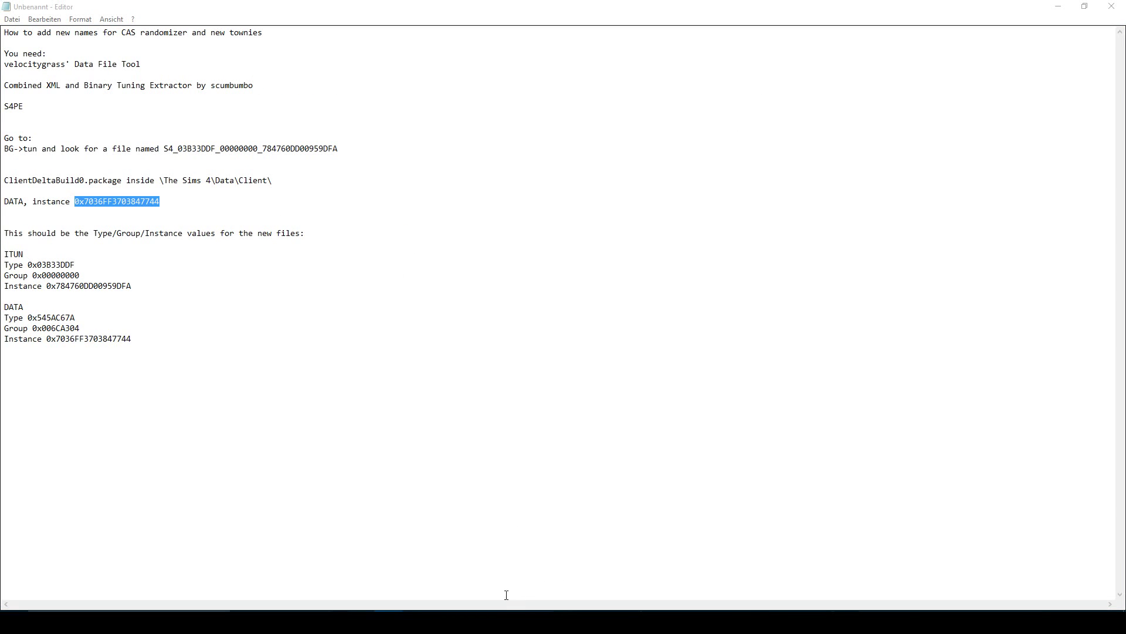
mouse_move(503, 622)
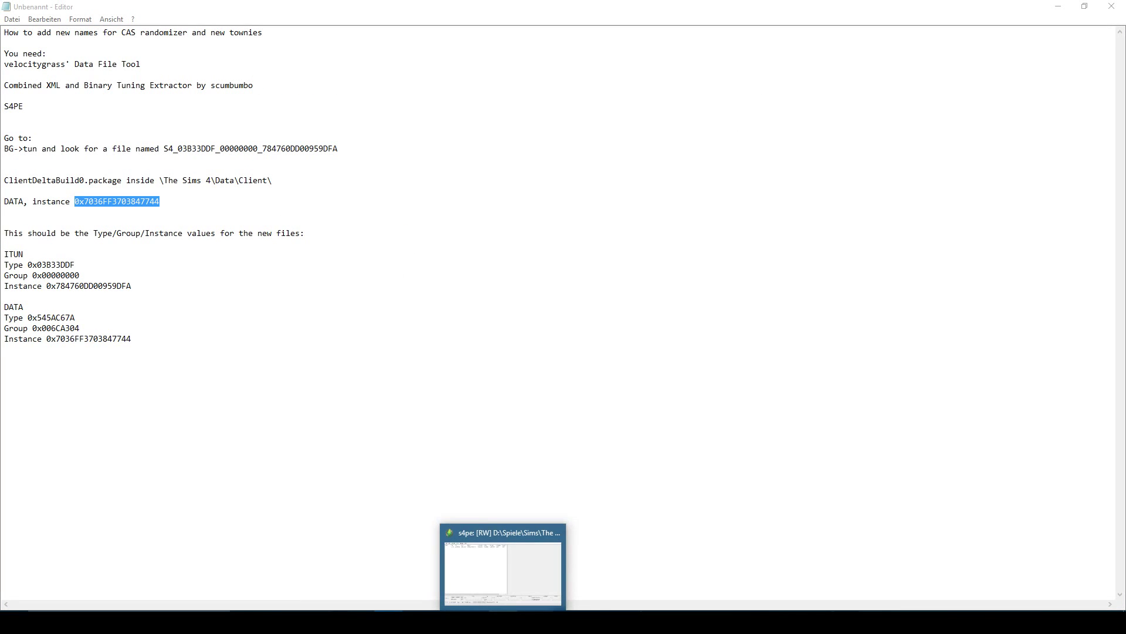
click(488, 578)
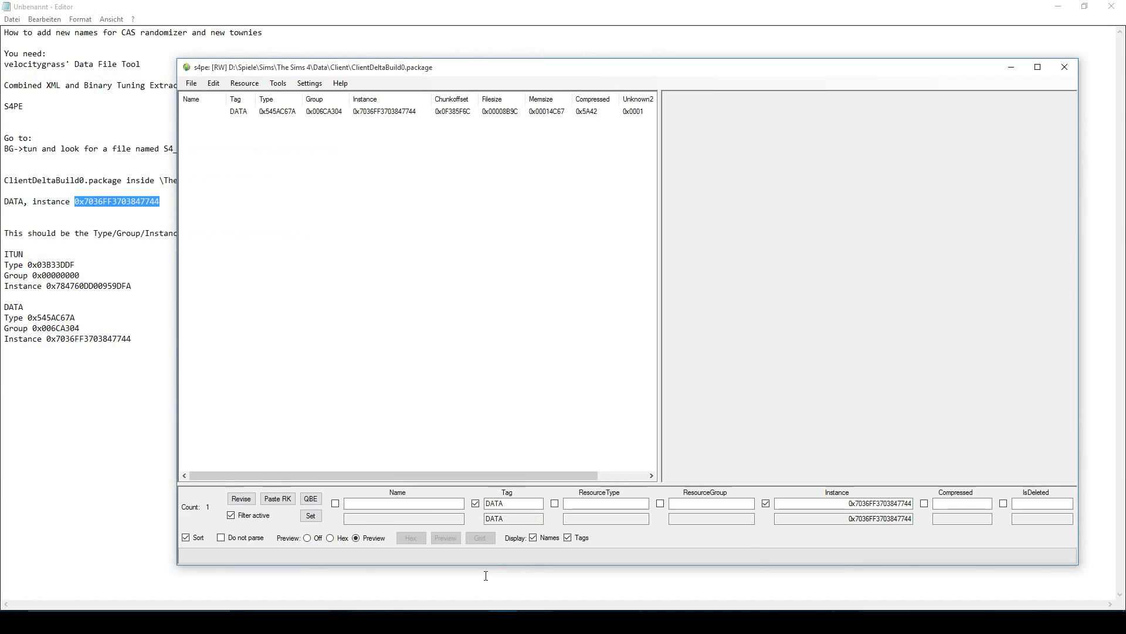
click(193, 84)
click(203, 97)
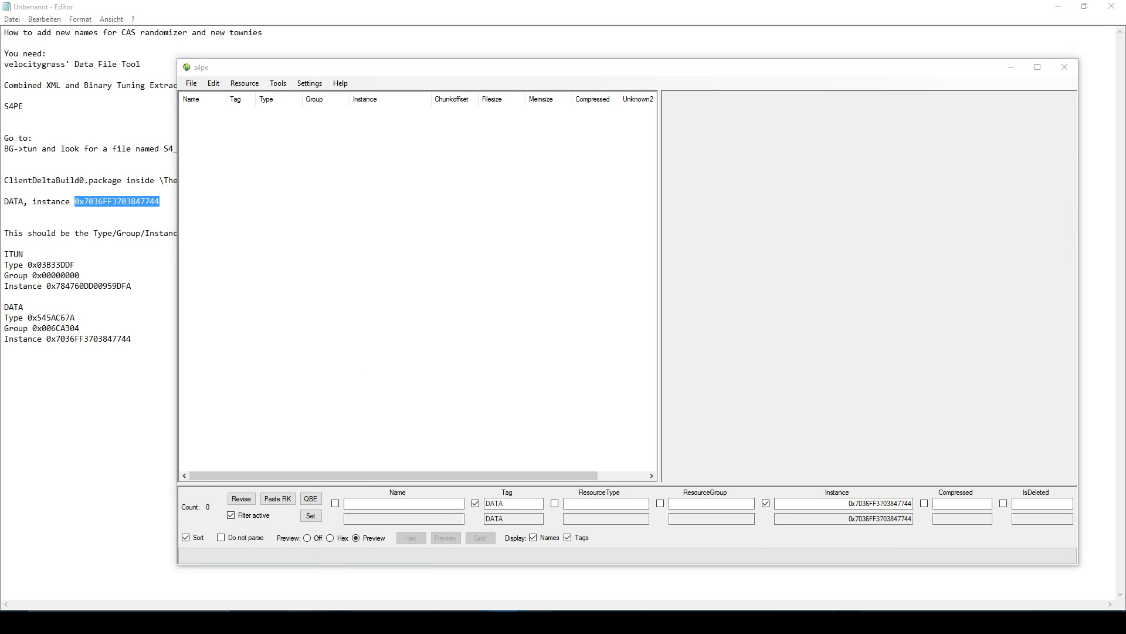
Step: Import the S4_03B33DDF_00000000_784760DD00959DFA XML file from the CAS Name File folder into the package as an ITUN resource, with Replace duplicates and Compress
mouse_move(254, 620)
click(254, 576)
click(272, 157)
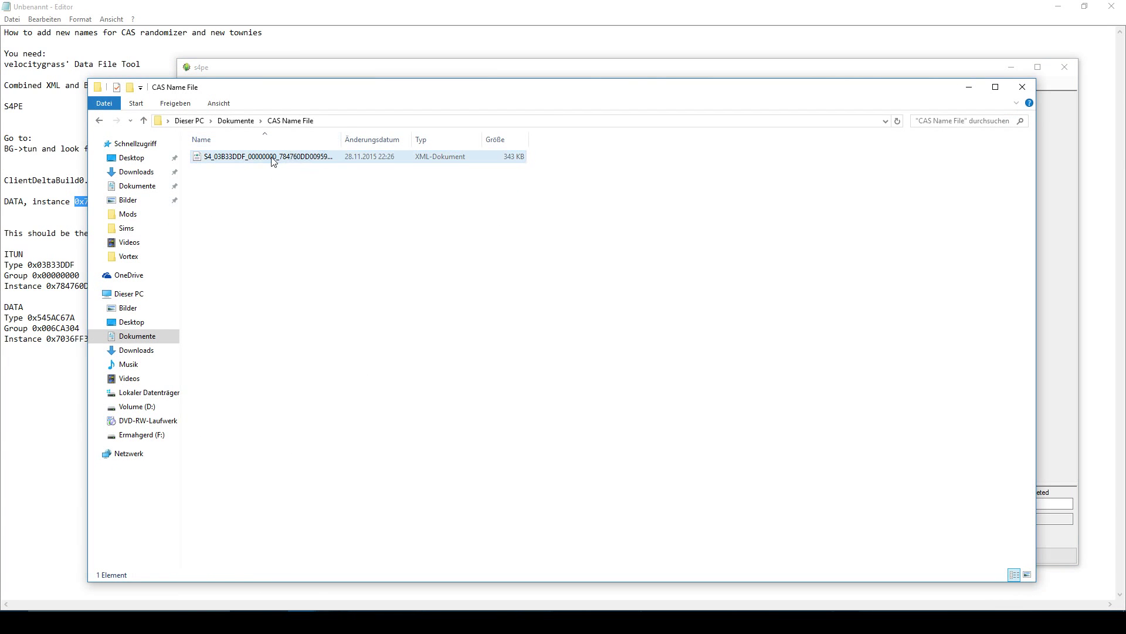
drag(356, 98, 274, 287)
drag(242, 347, 284, 160)
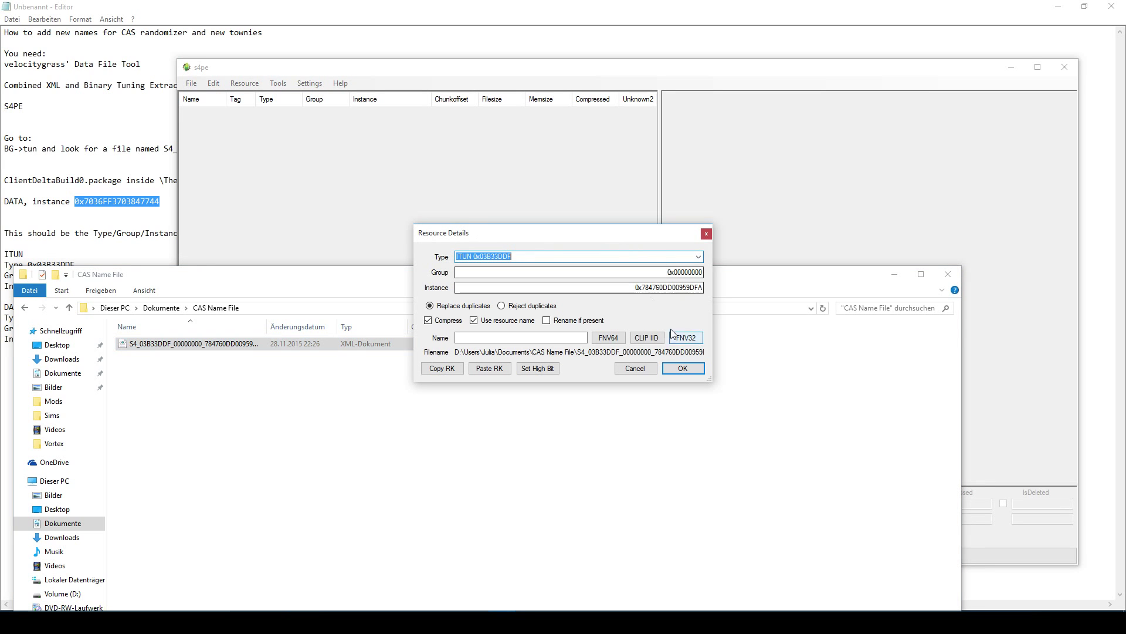
click(683, 369)
click(894, 274)
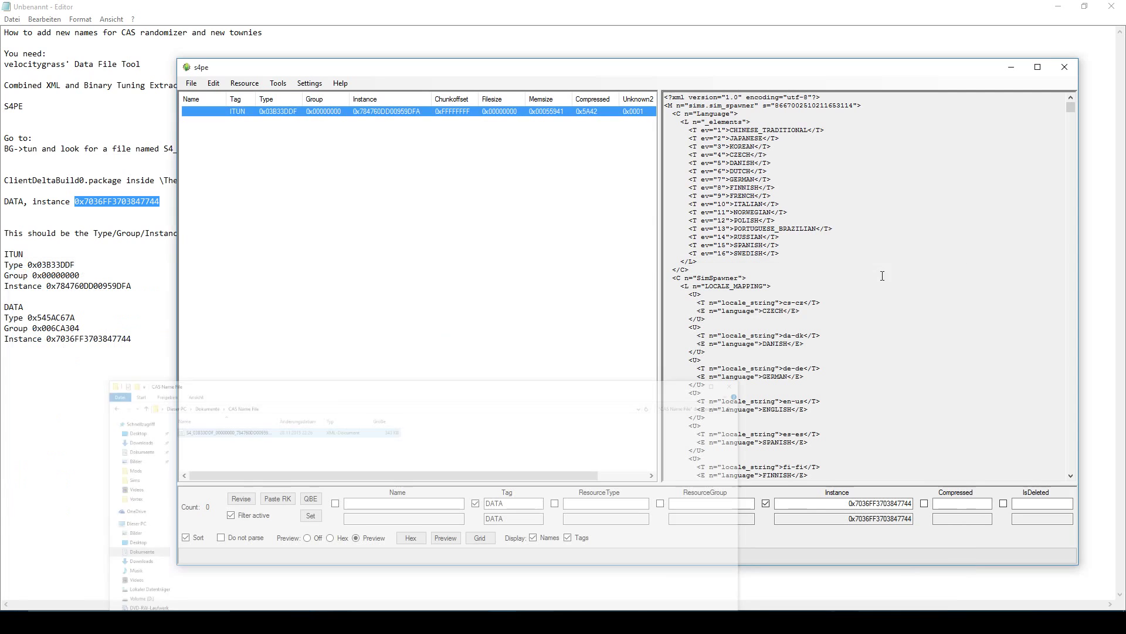
mouse_move(302, 621)
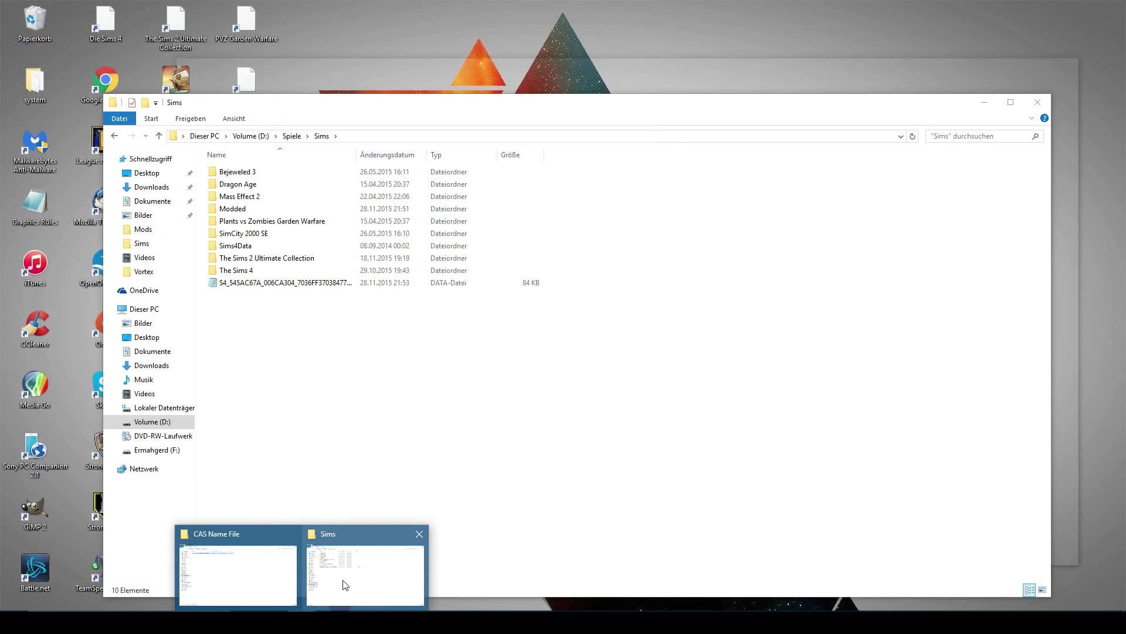
click(346, 584)
drag(433, 113, 371, 367)
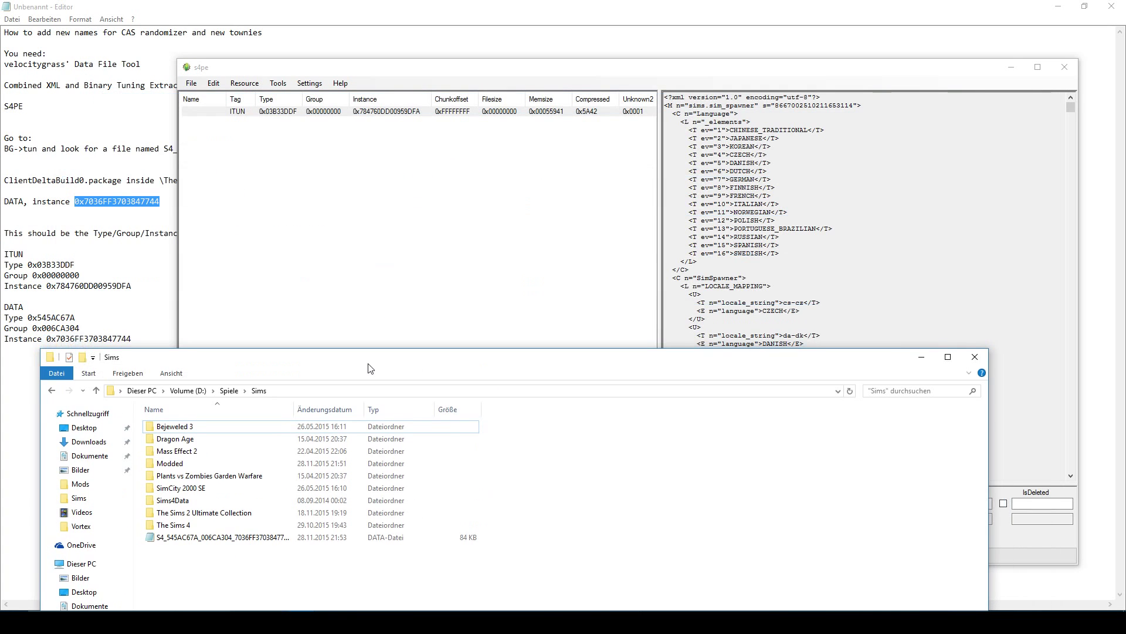
click(227, 540)
drag(227, 543, 413, 224)
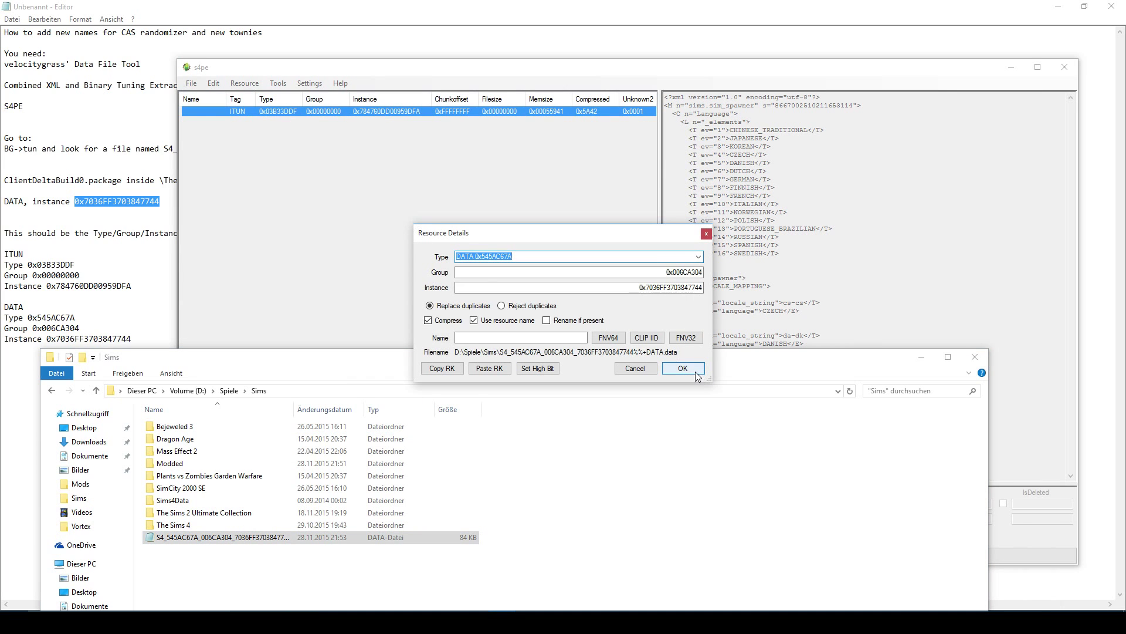
click(683, 368)
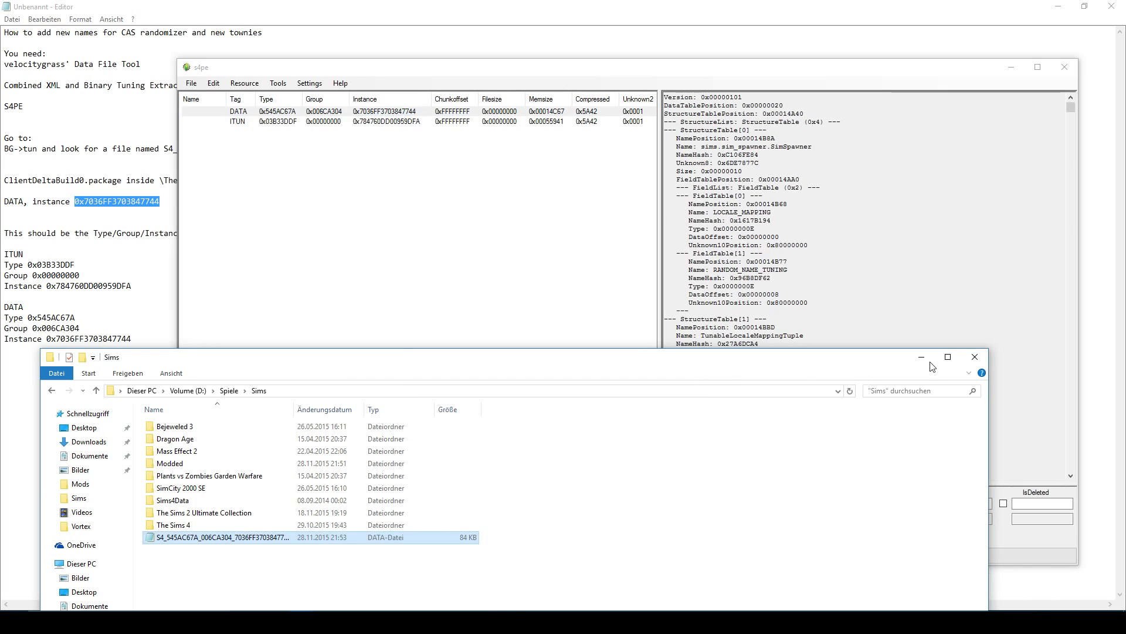
click(974, 357)
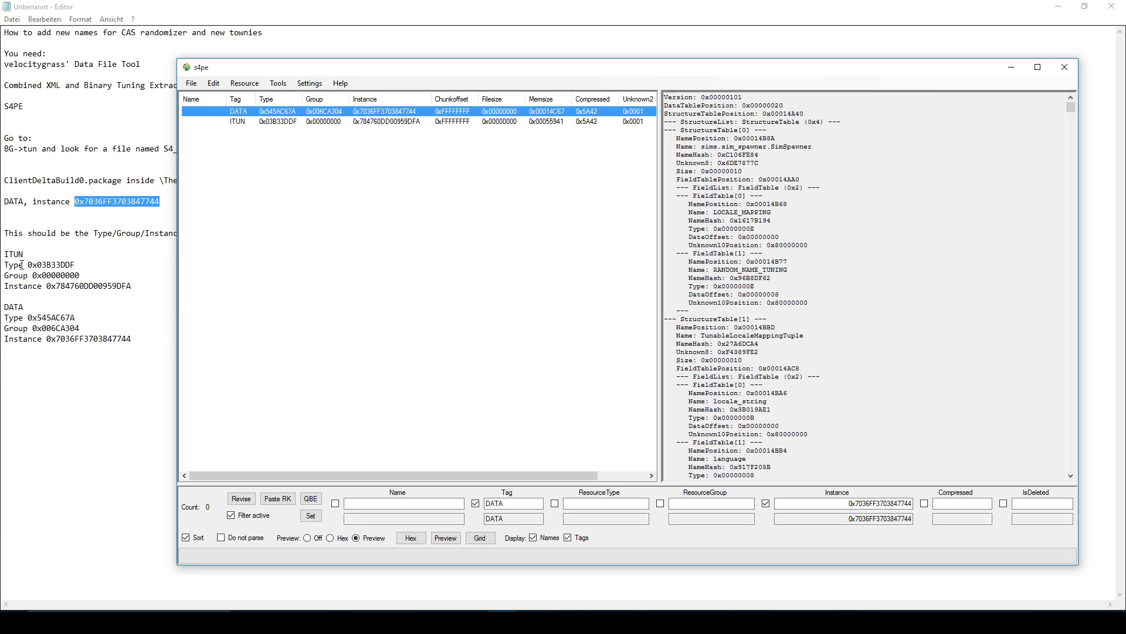
Step: Compare the DATA resource's type, group and instance details with the values listed in the text notes, and close the details without changes
drag(30, 265, 155, 340)
click(153, 337)
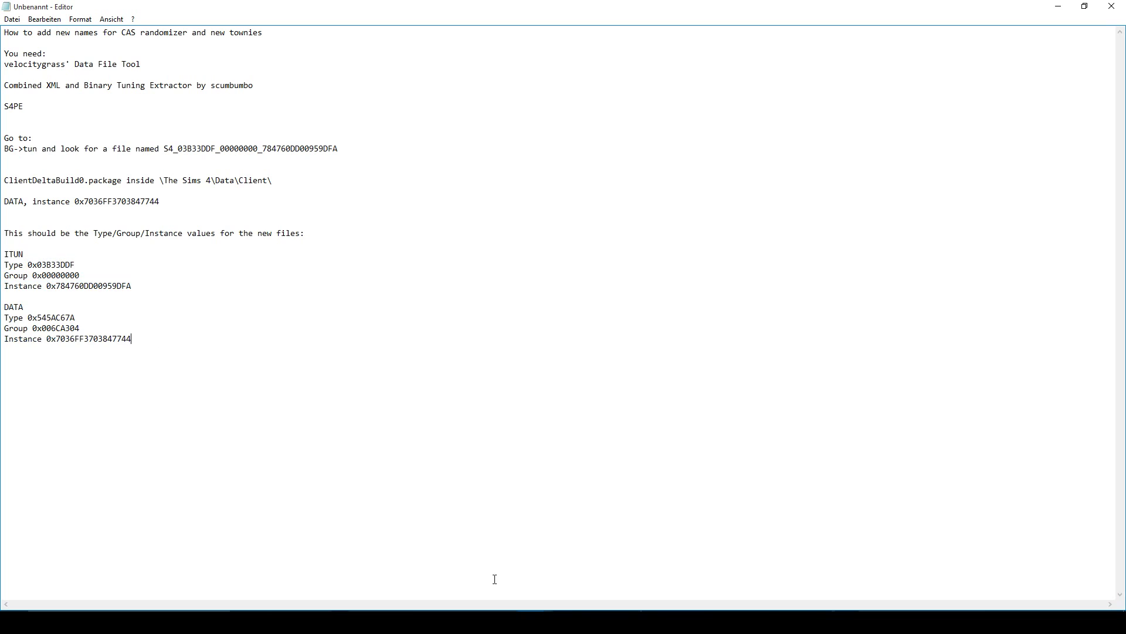
key(alt+Tab)
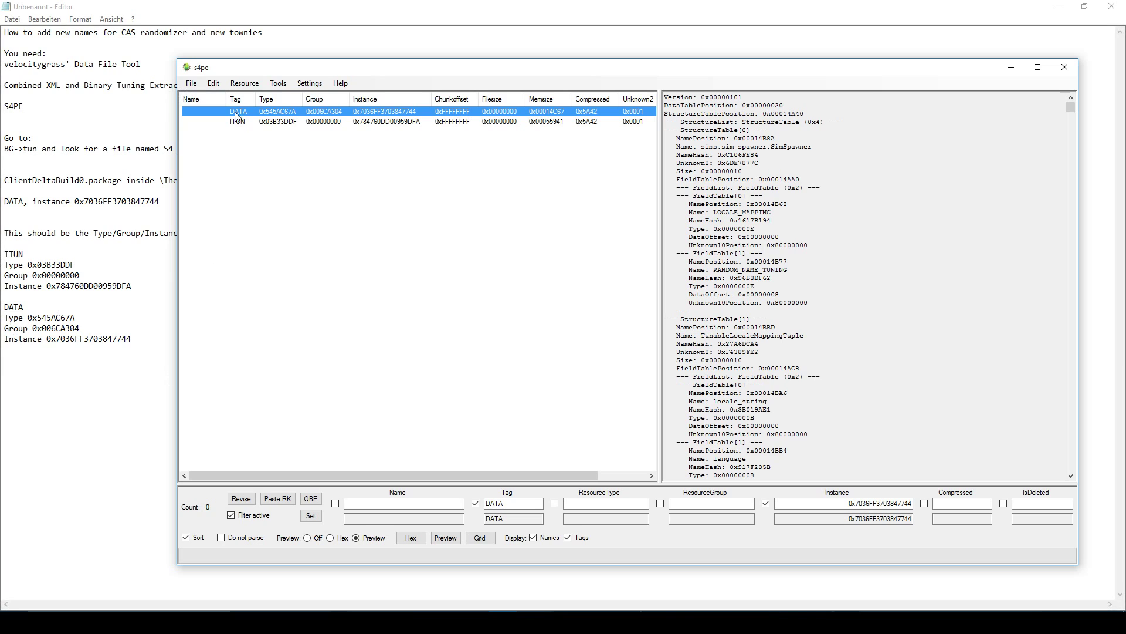
double_click(280, 116)
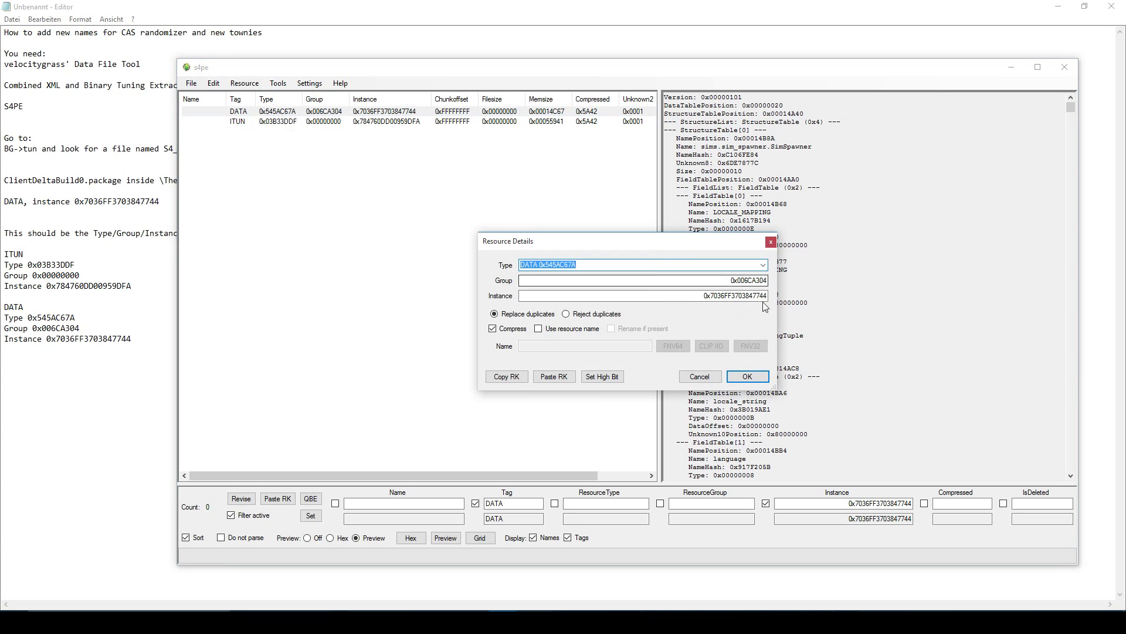
drag(730, 281, 773, 284)
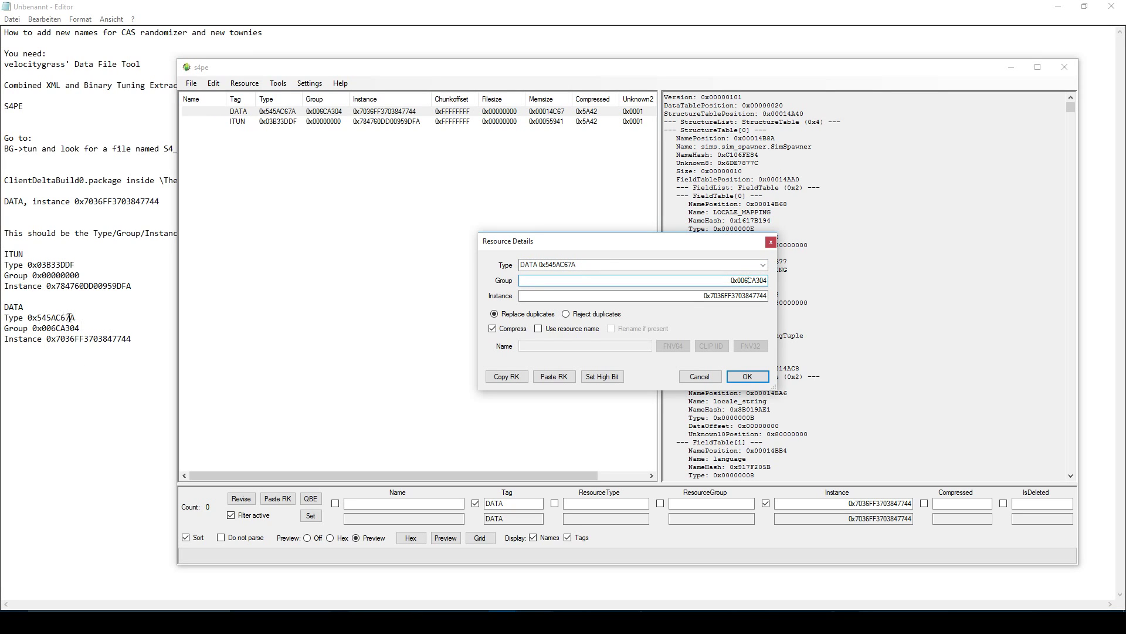
click(770, 241)
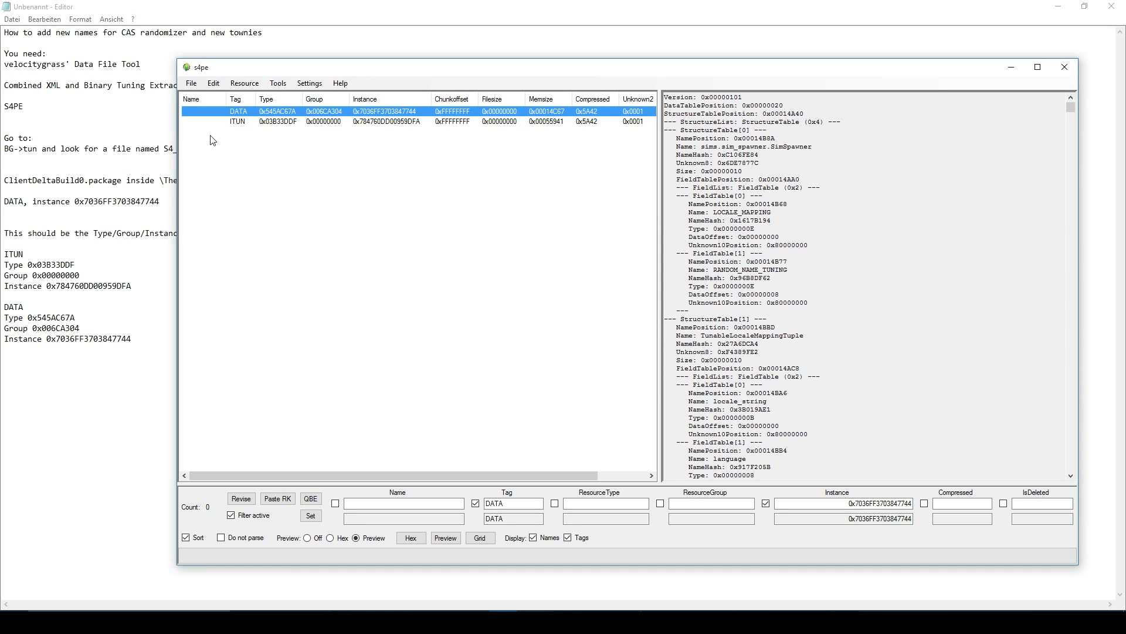
Step: Set up saving the package as NewNames in the Dokumente\Electronic Arts\Die Sims 4\Mods folder, and cancel the save
click(192, 83)
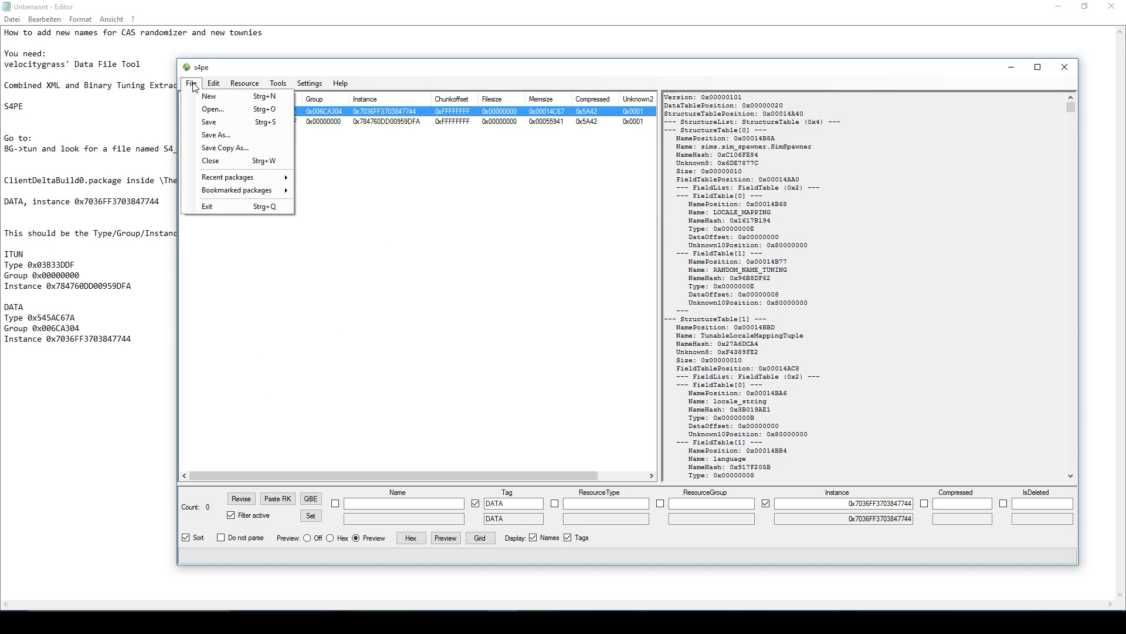
click(207, 136)
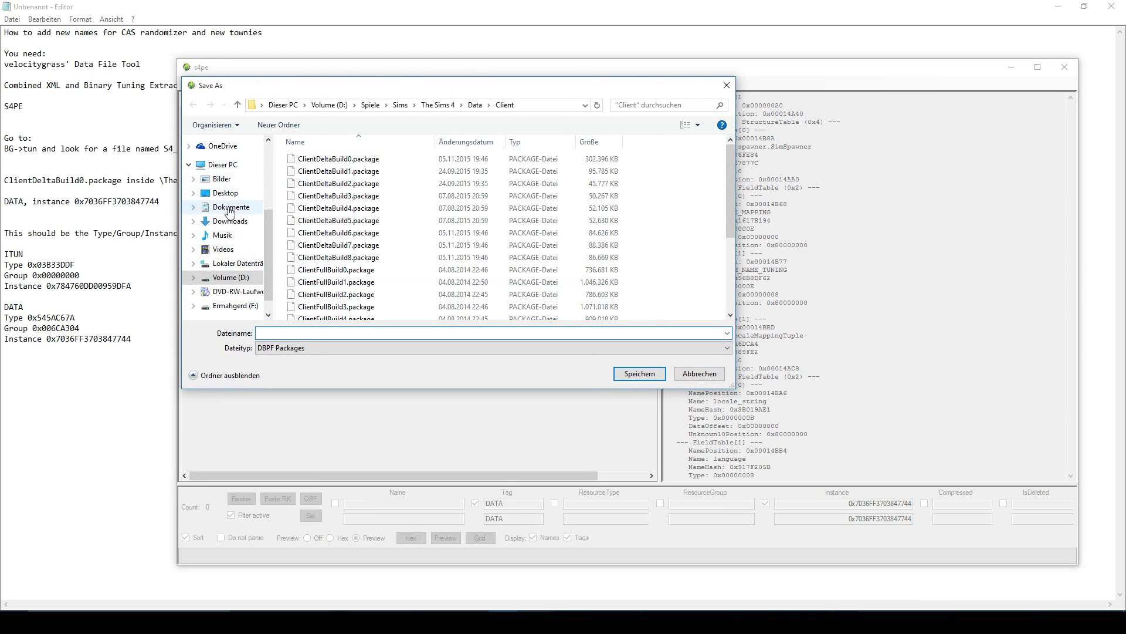
click(229, 206)
double_click(331, 245)
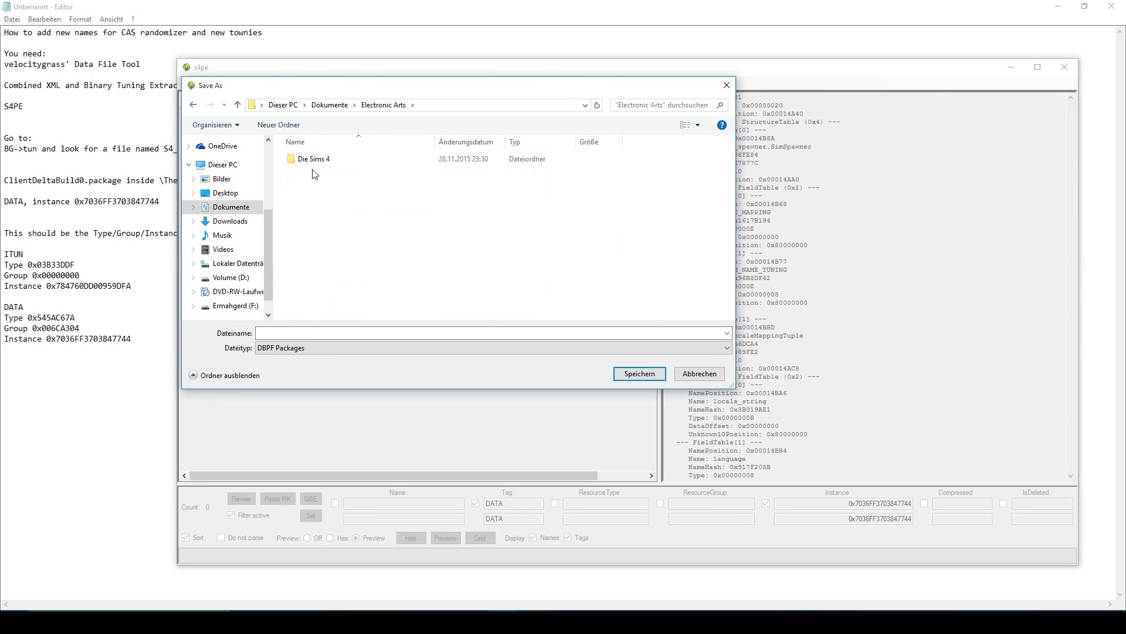
double_click(313, 160)
double_click(307, 221)
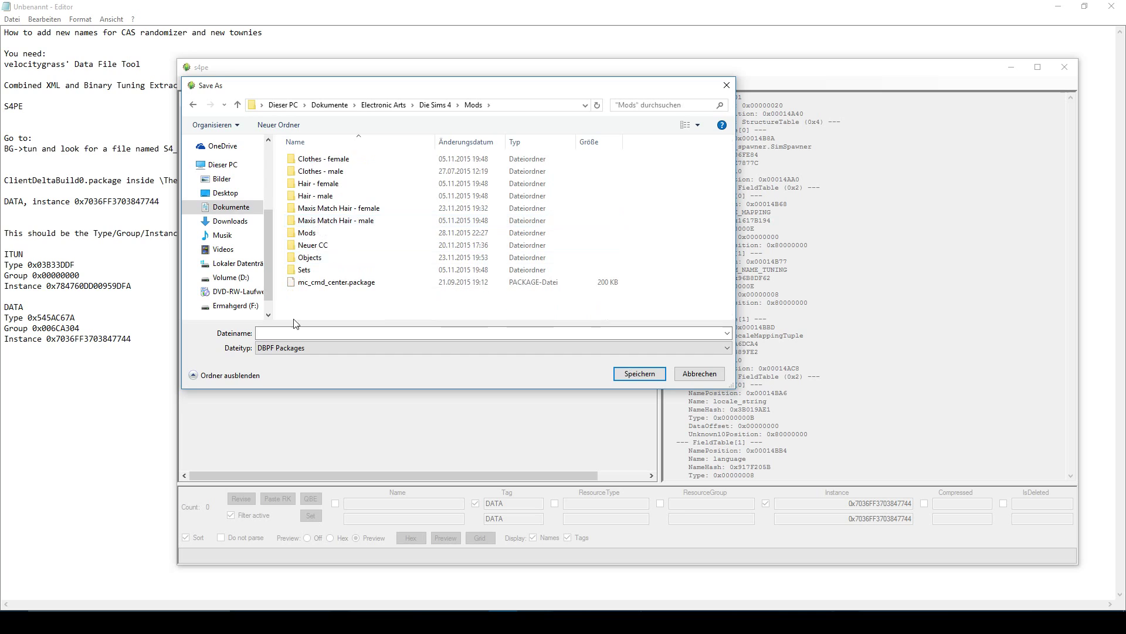
click(298, 333)
text(NewNames)
click(701, 375)
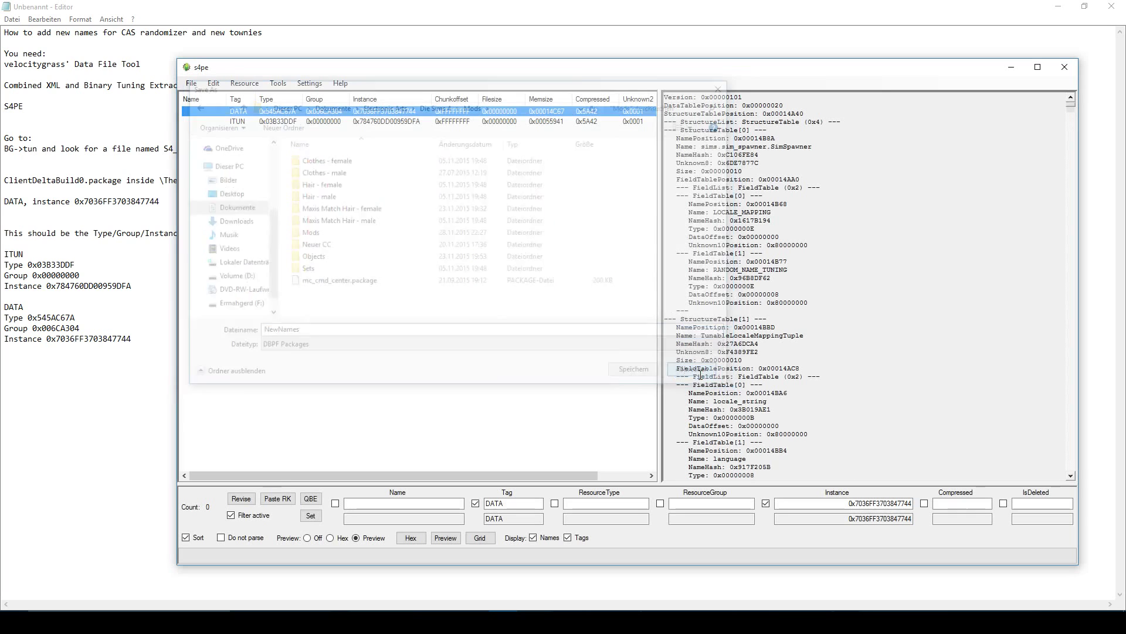